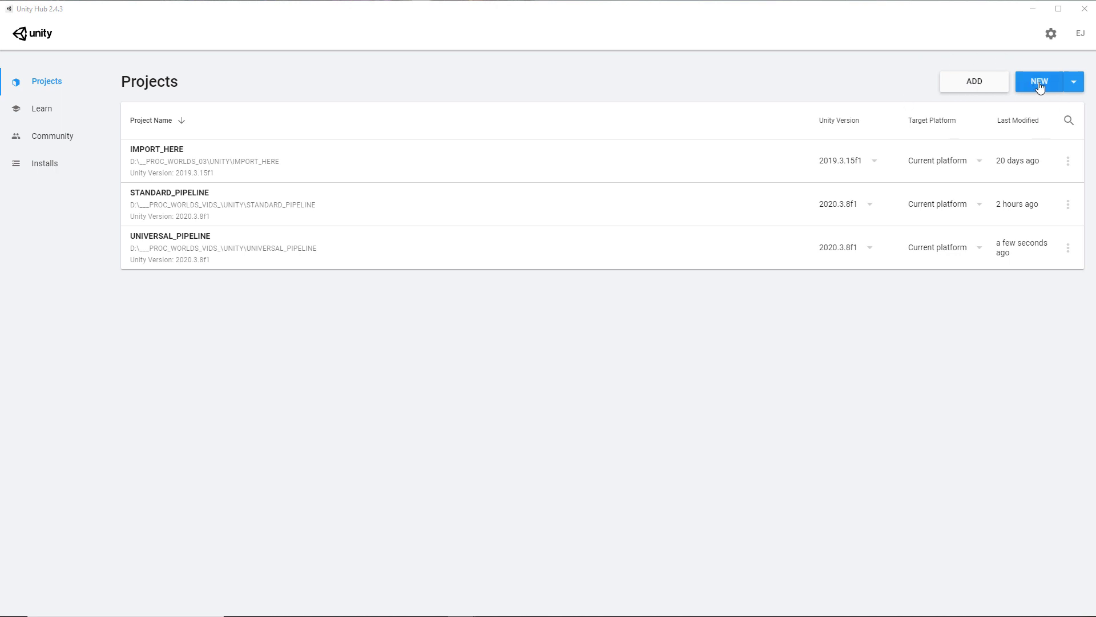
- Start a new project with Unity version 2020.3.8f1 and choose the High Definition RP template
click(1074, 87)
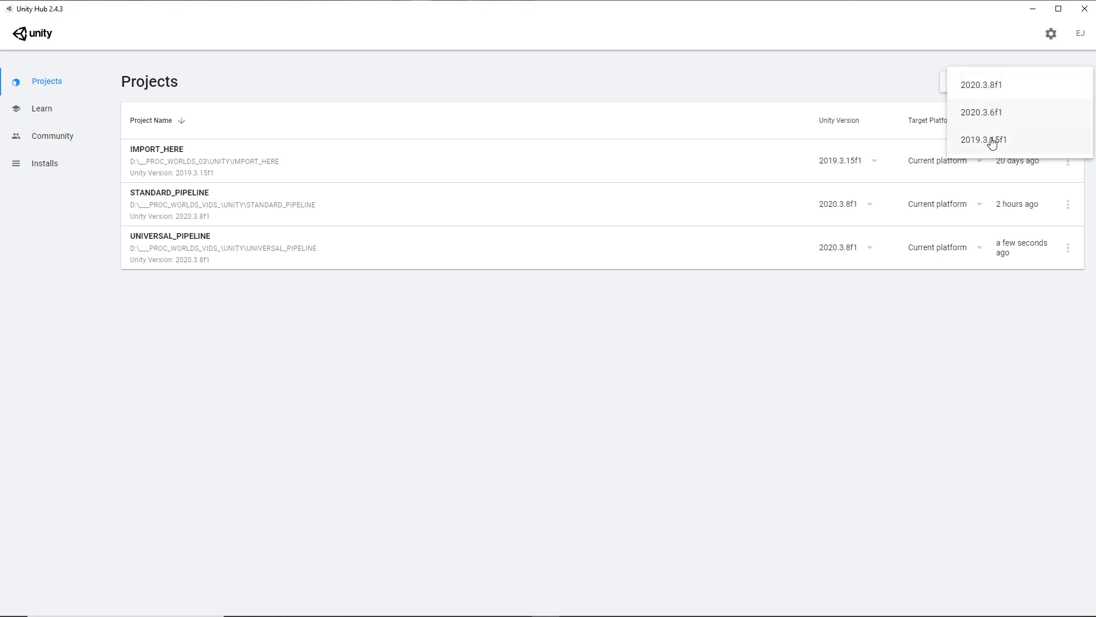
click(978, 86)
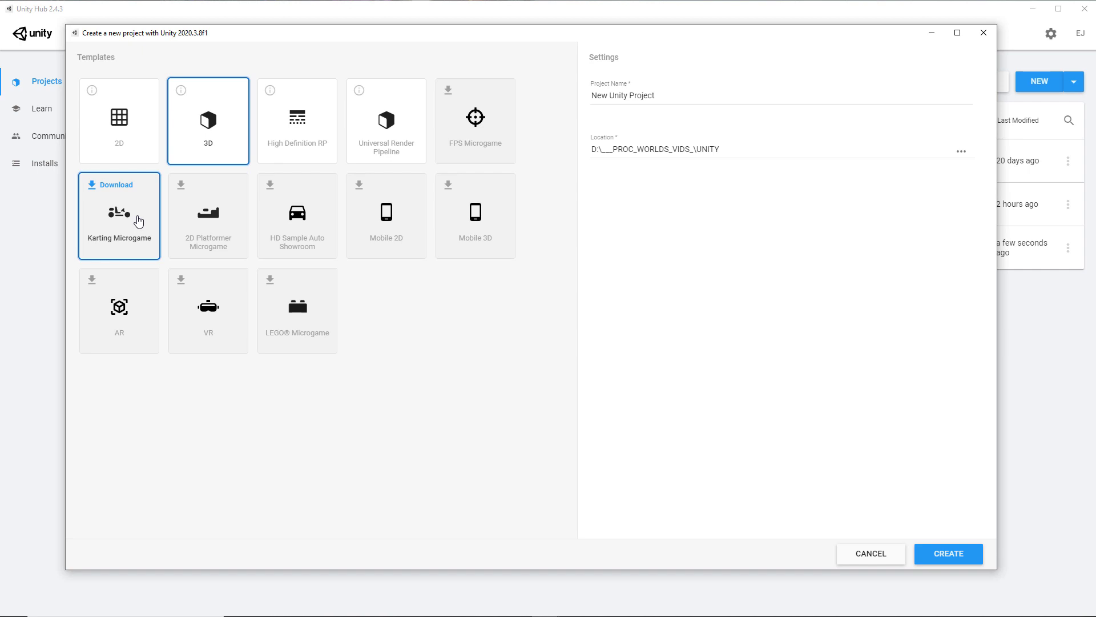
click(308, 133)
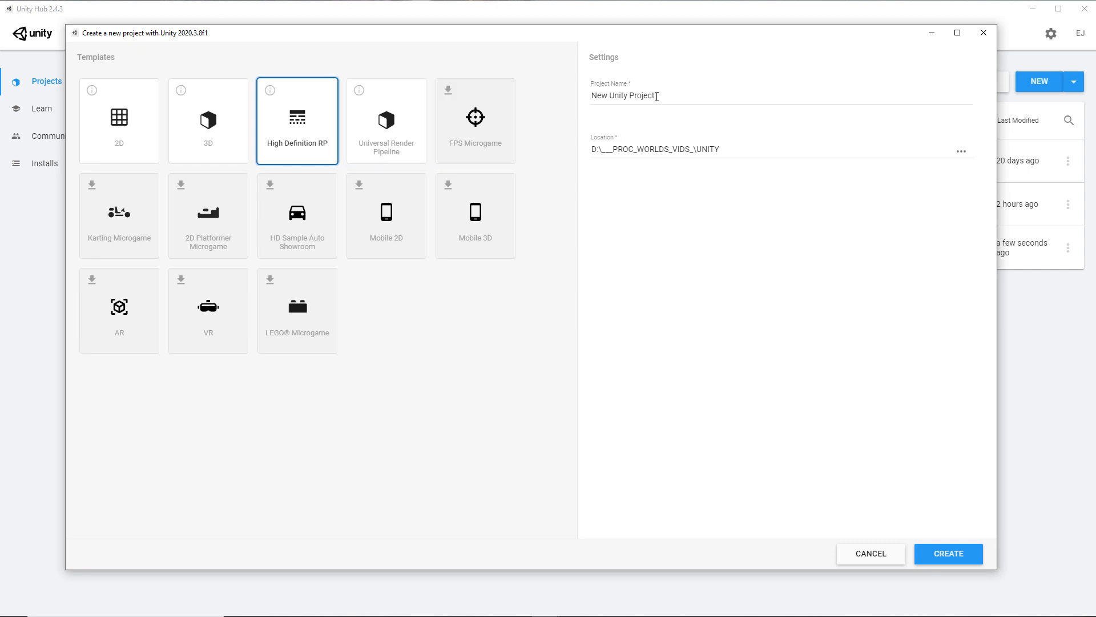
- Name the project HDRP_PIPELINE, keep the UNITY folder inside ___PROC_WORLDS_VIDS_ as its location, and create it
drag(657, 97, 588, 100)
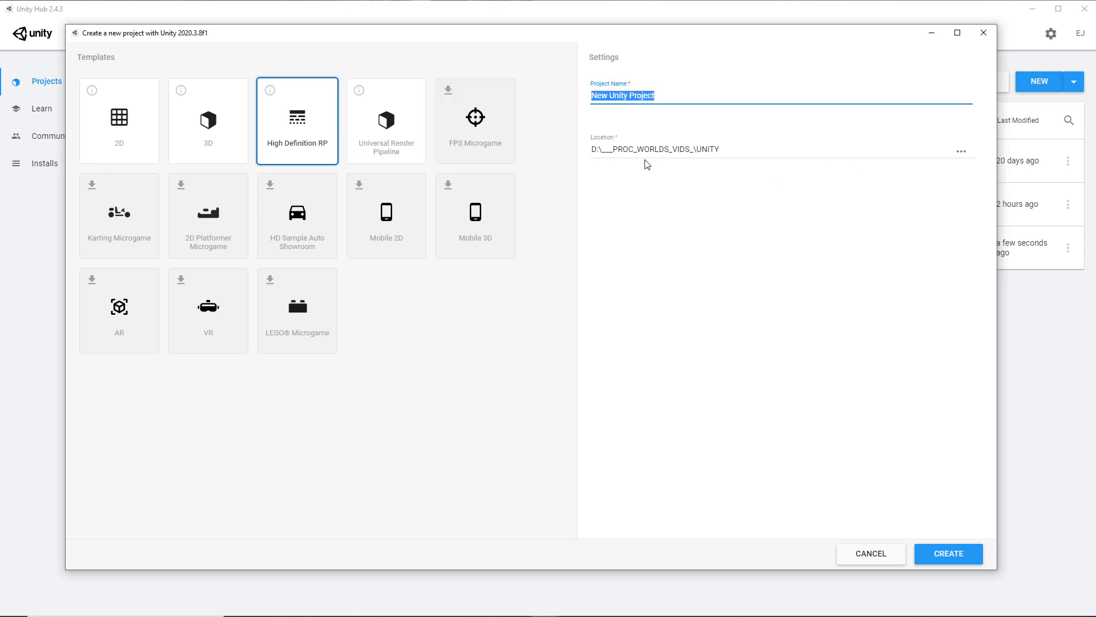
click(961, 155)
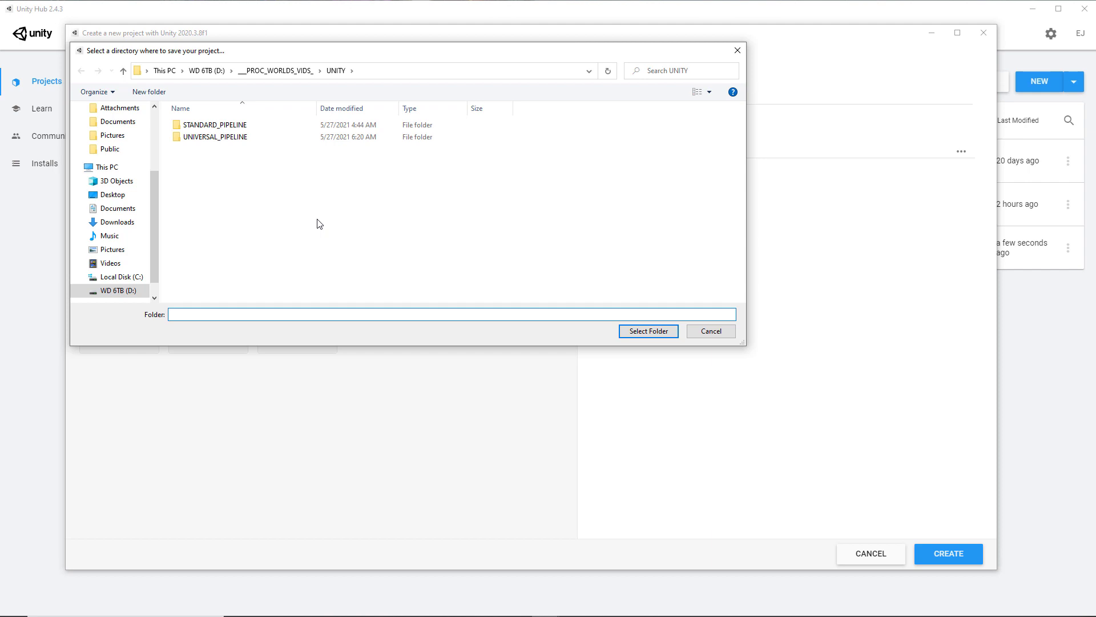
click(649, 331)
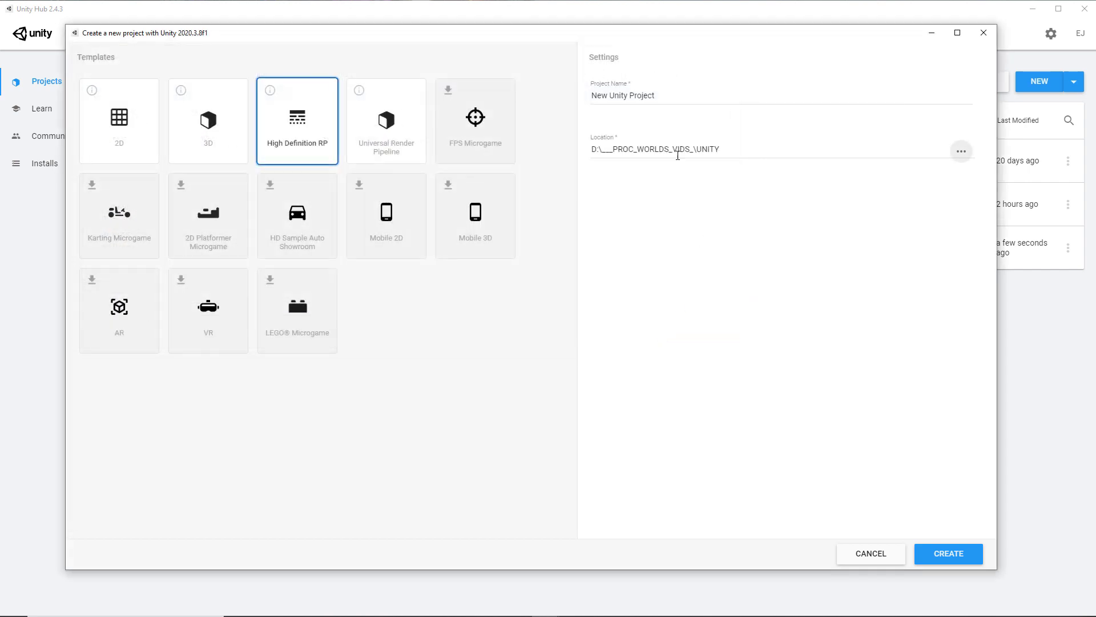
triple_click(655, 99)
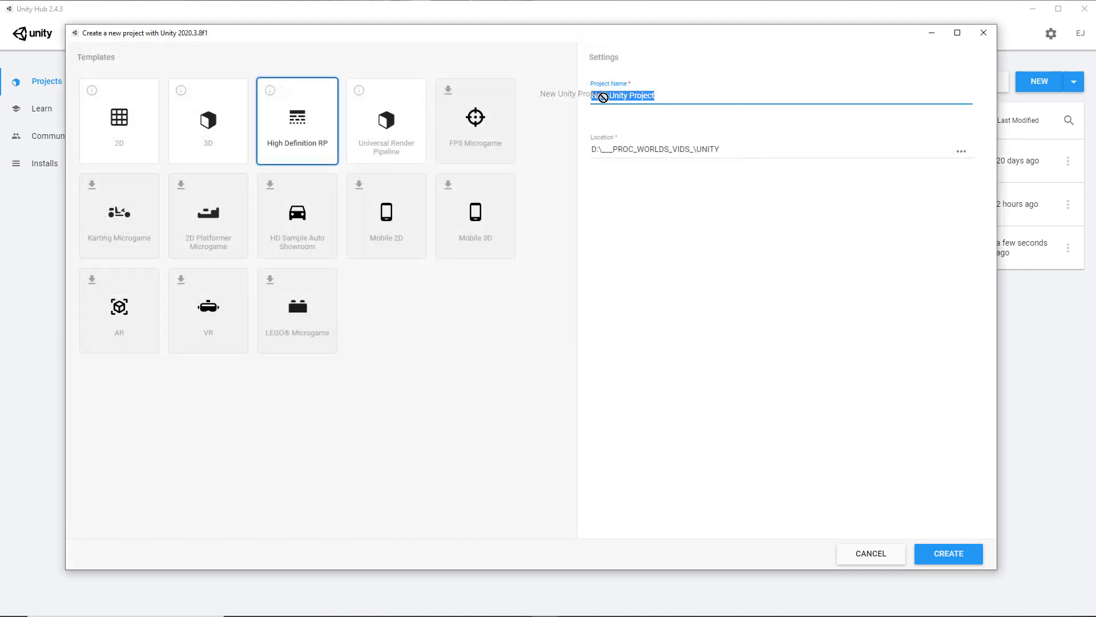
text(HDRP_PIP)
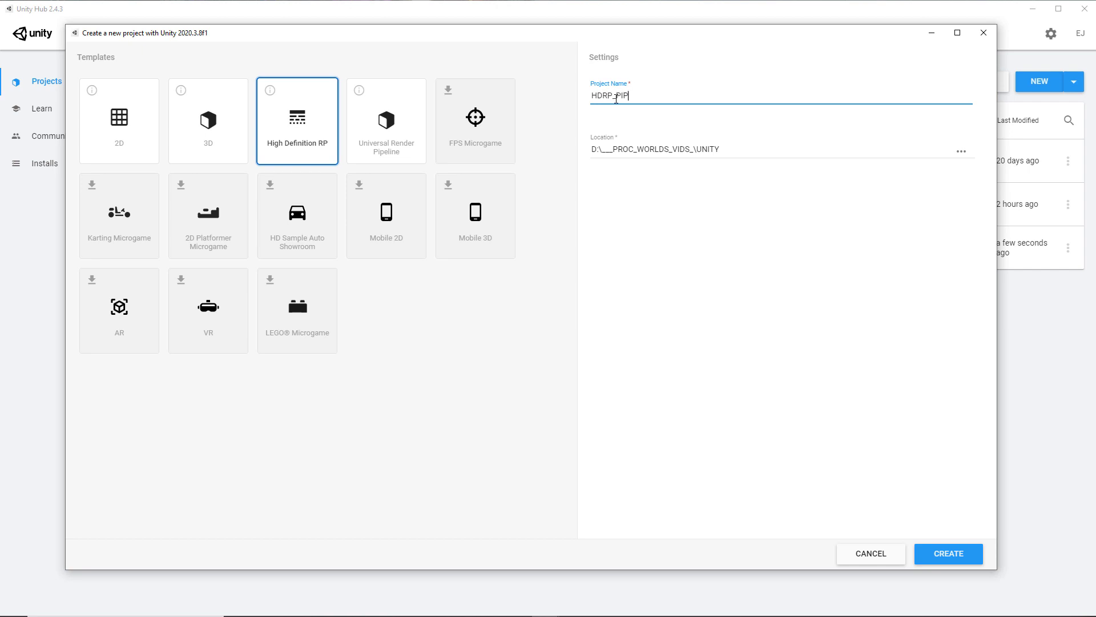
text(ELINE)
click(942, 557)
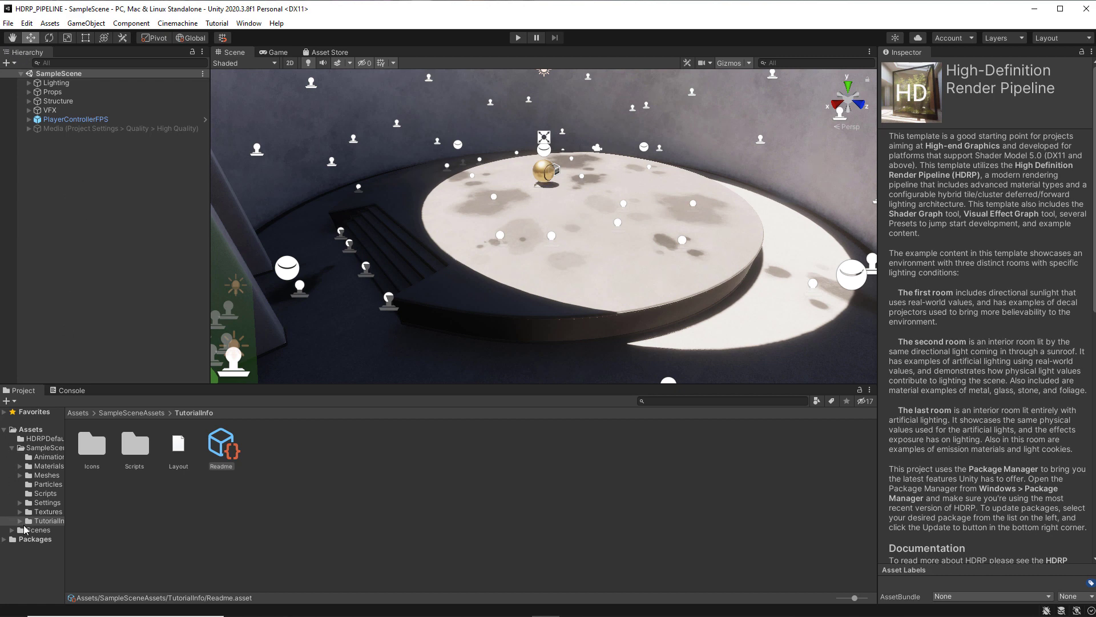
- Look through the sample asset subfolders, including Meshes and Particles, and return to the root Assets folder
click(32, 459)
click(45, 474)
click(47, 484)
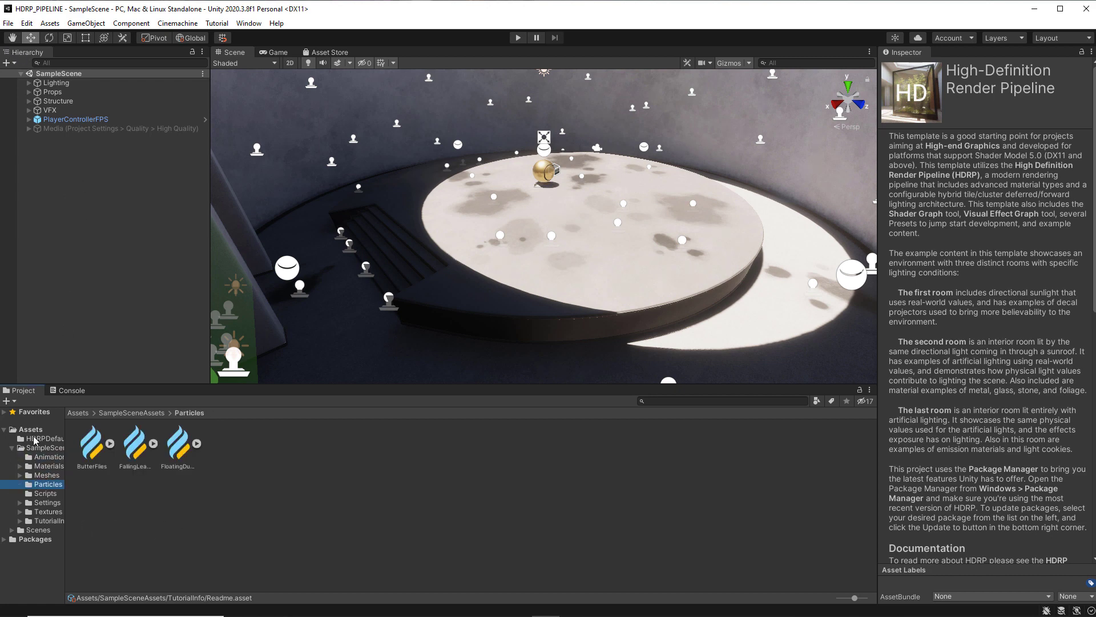
click(30, 428)
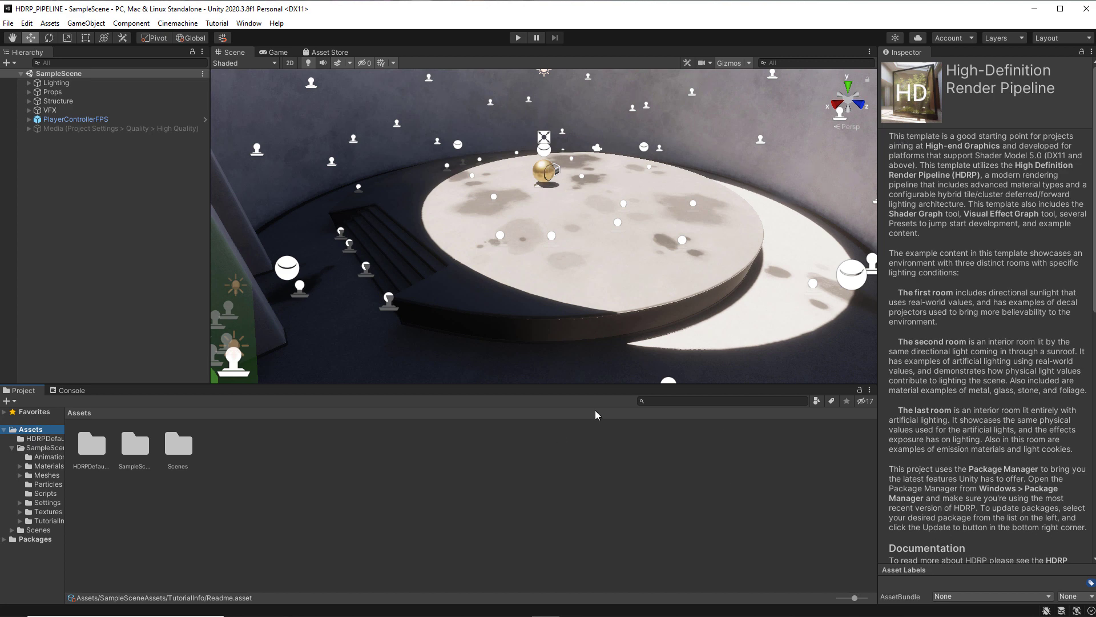
- Switch the editor to the Wide window layout
click(1063, 39)
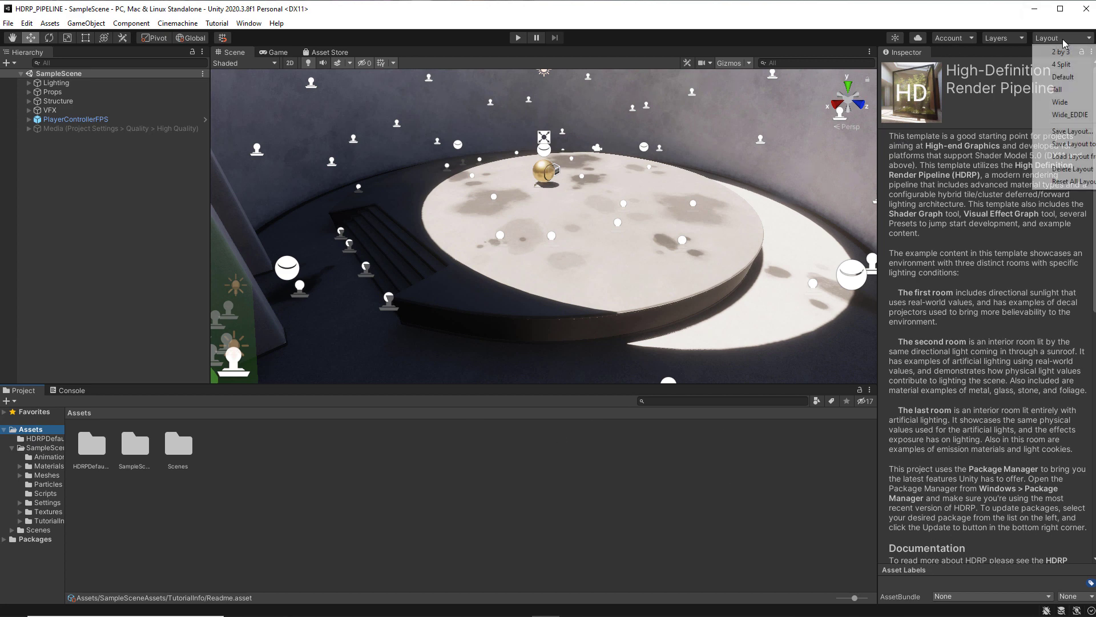
click(1065, 103)
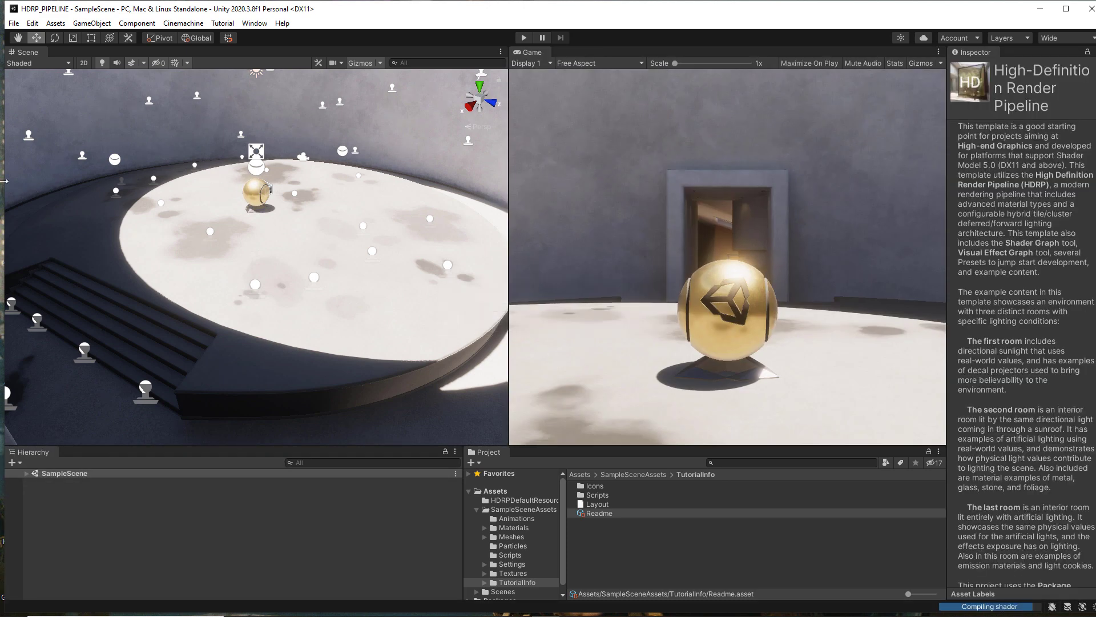
drag(5, 181, 3, 183)
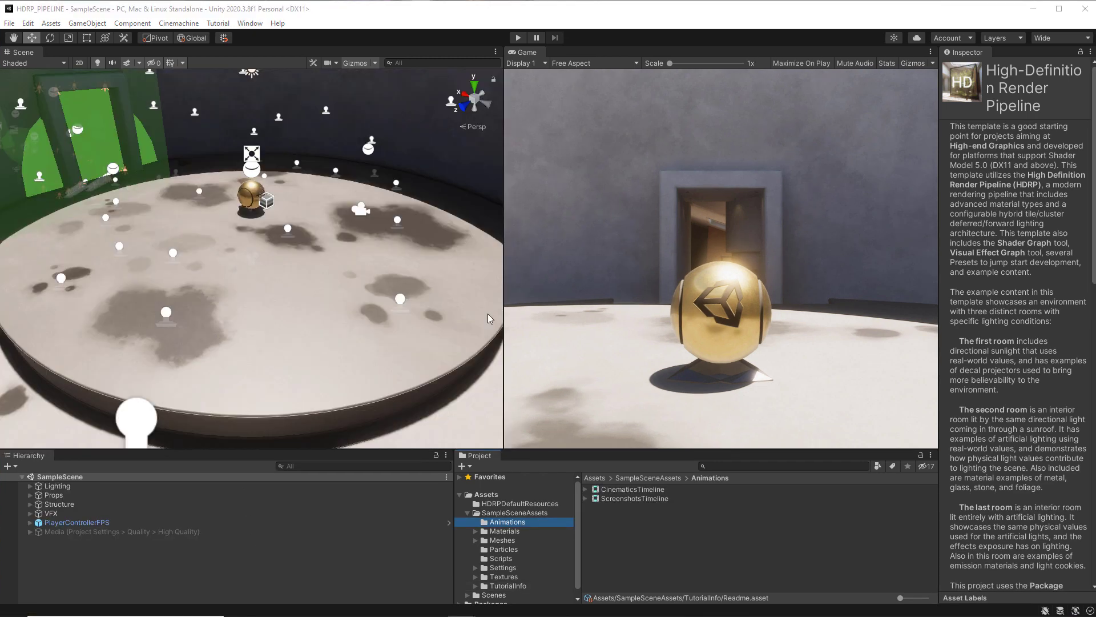
- View the Asset Store page inside the editor and close its tab again
click(251, 24)
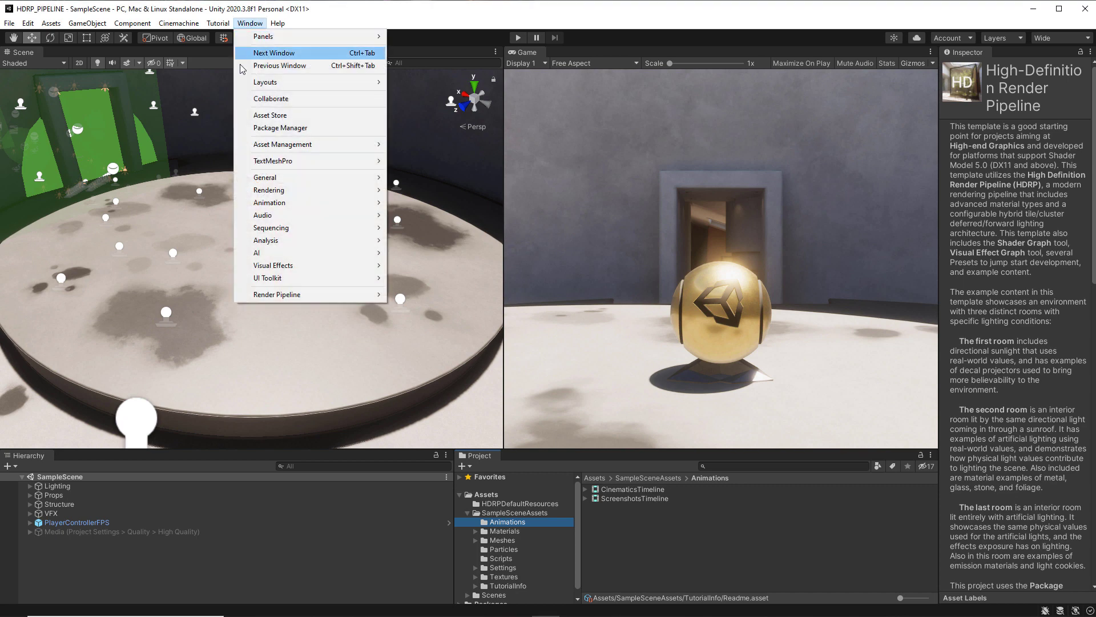
click(271, 116)
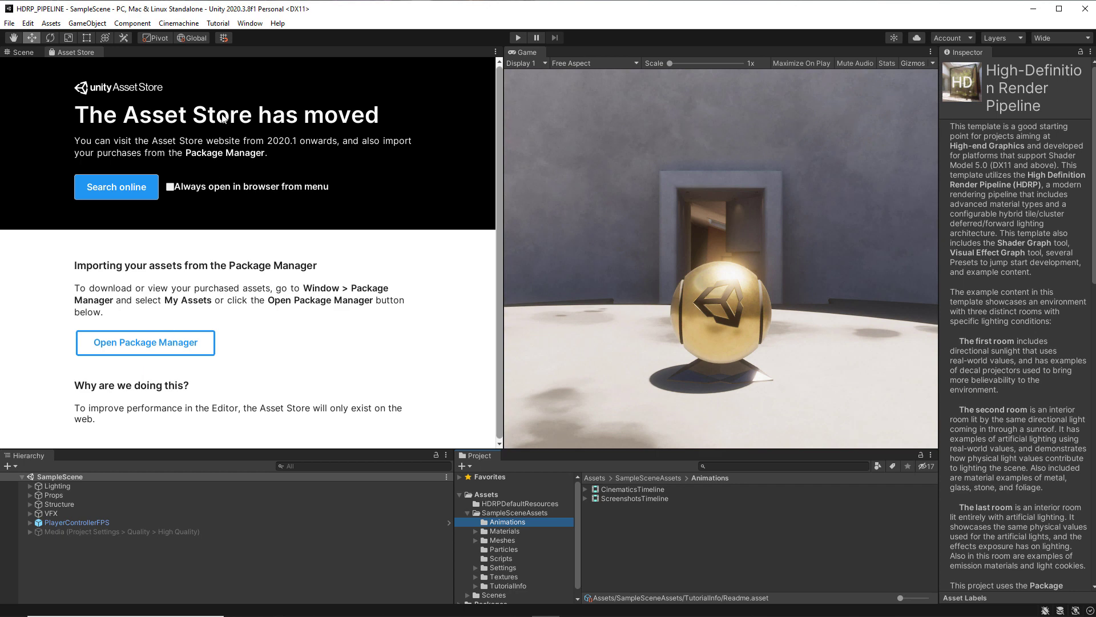
right_click(76, 57)
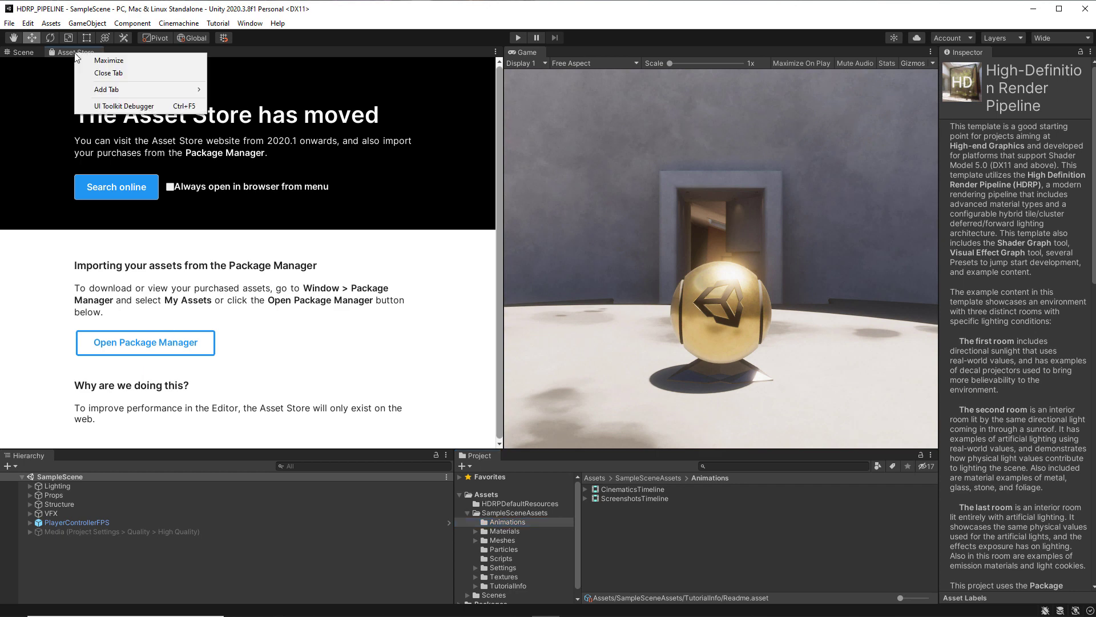
click(125, 73)
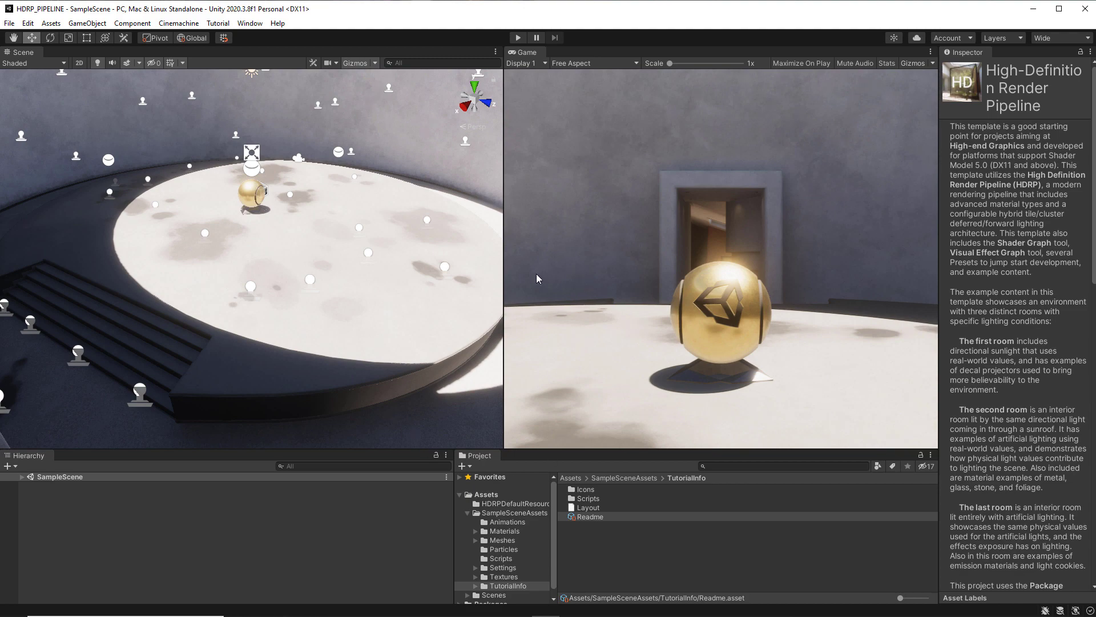
- Expand the SampleScene contents in the hierarchy and widen the project's folder tree so the full folder names fit
alt+drag(265, 290, 6, 285)
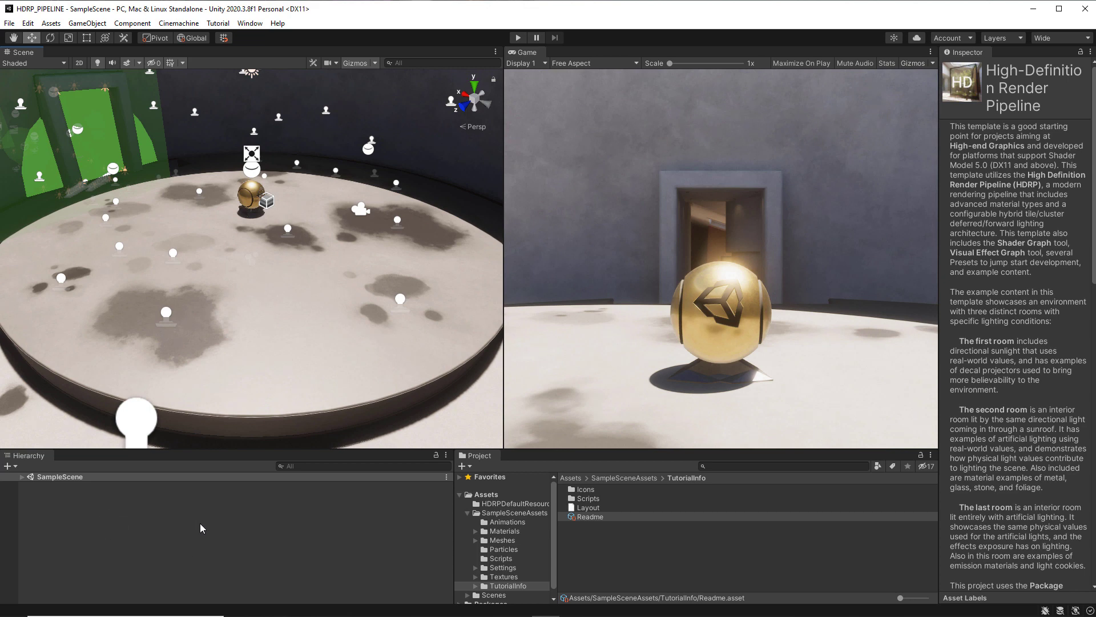
click(23, 478)
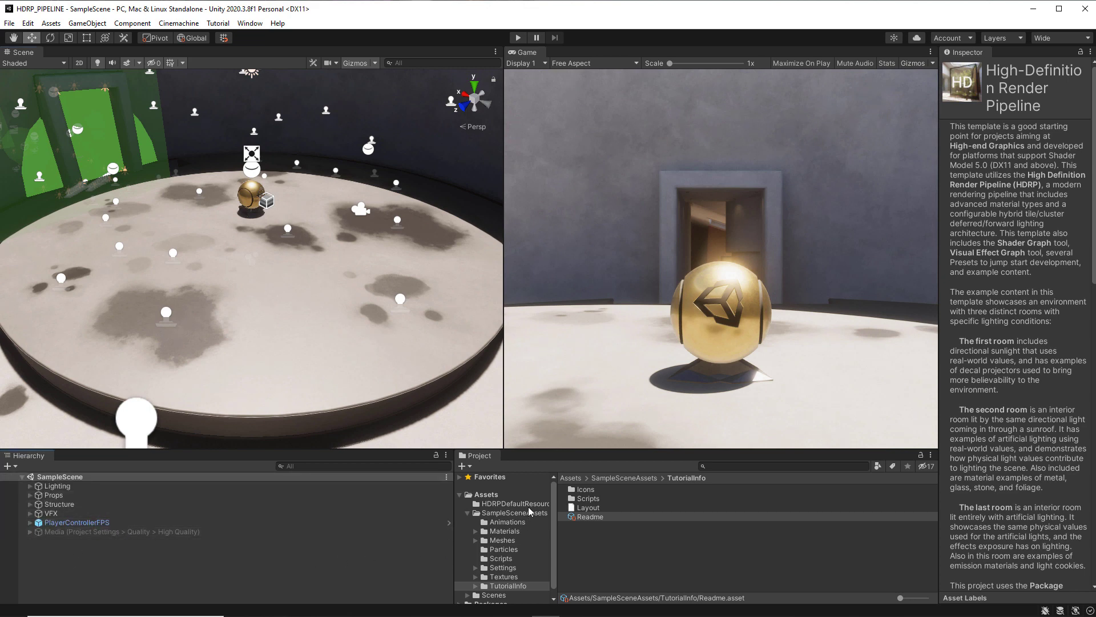
drag(558, 492, 582, 492)
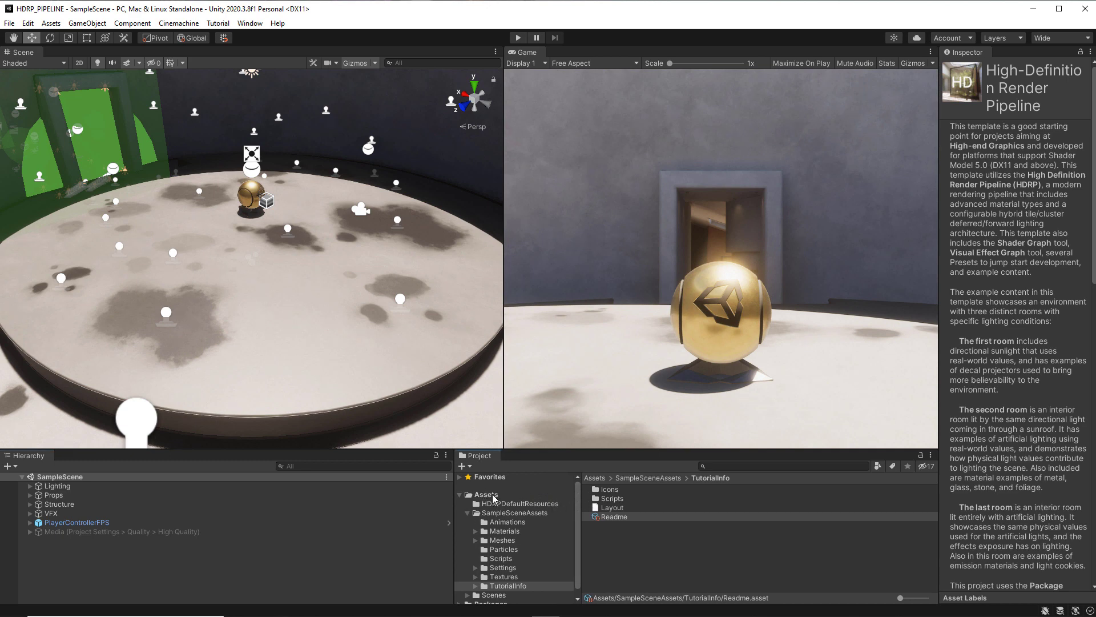
- Examine the Animations, Materials and Meshes folders of the sample assets in the compact list view
click(506, 523)
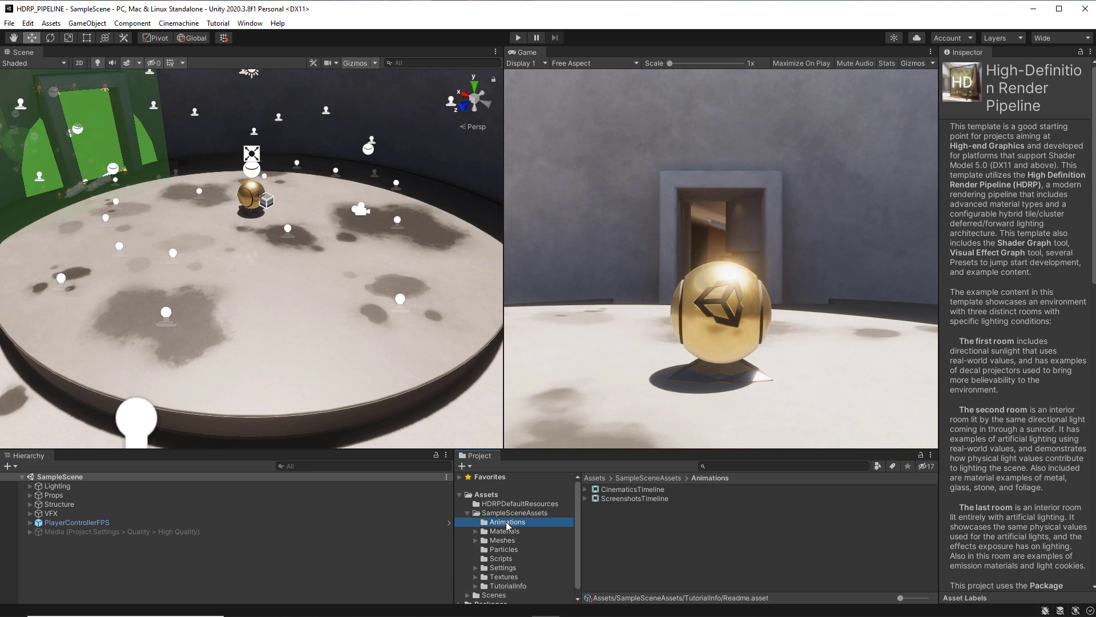
click(504, 532)
click(503, 541)
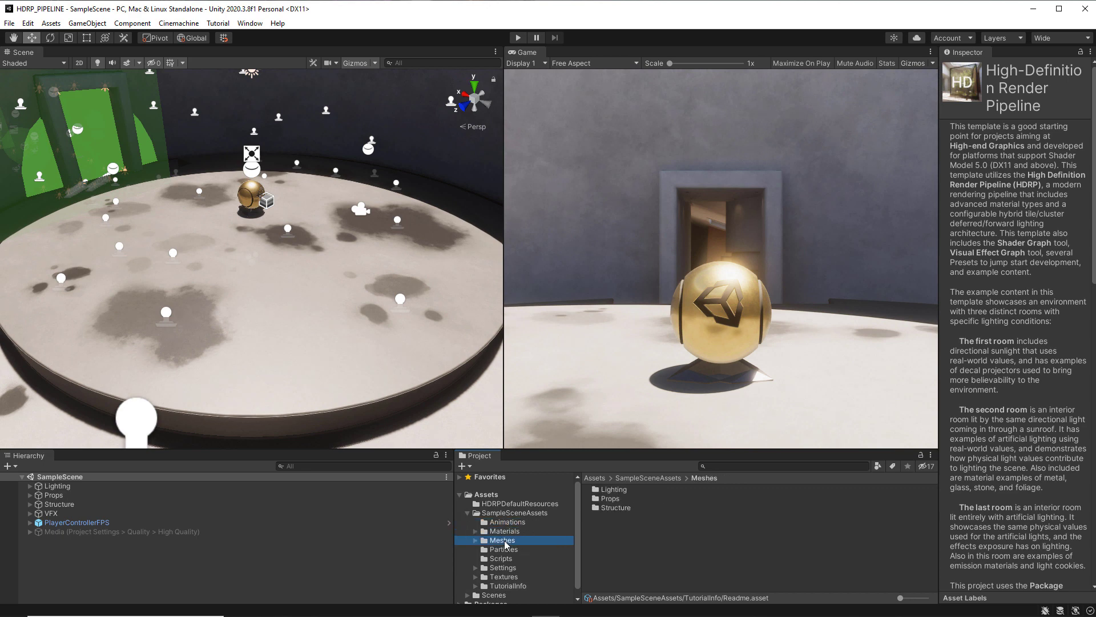
click(505, 522)
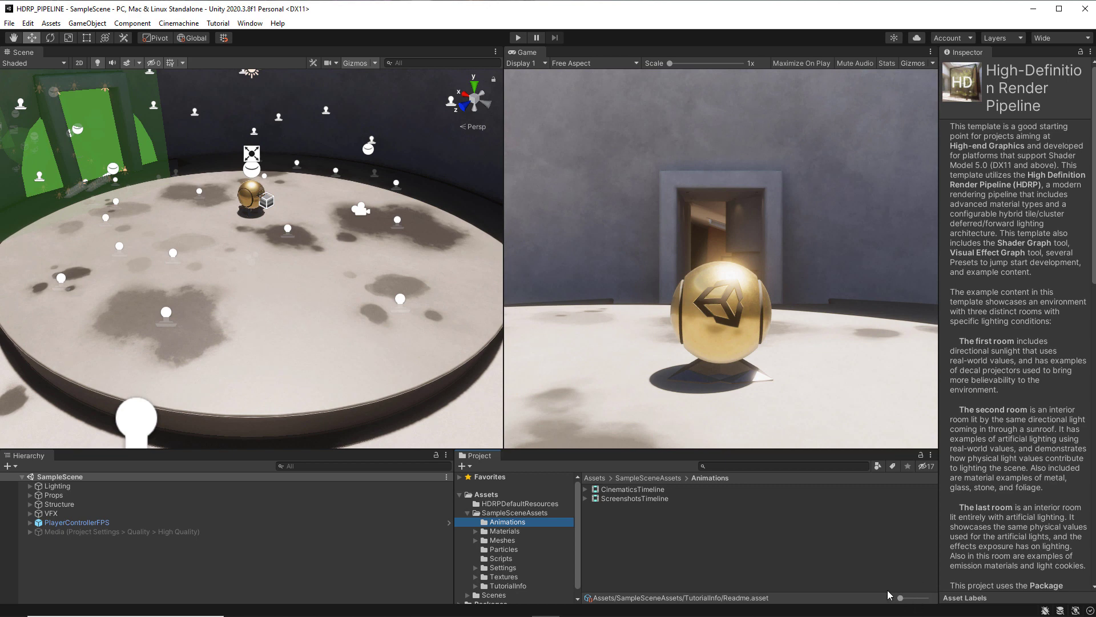
drag(901, 598, 878, 596)
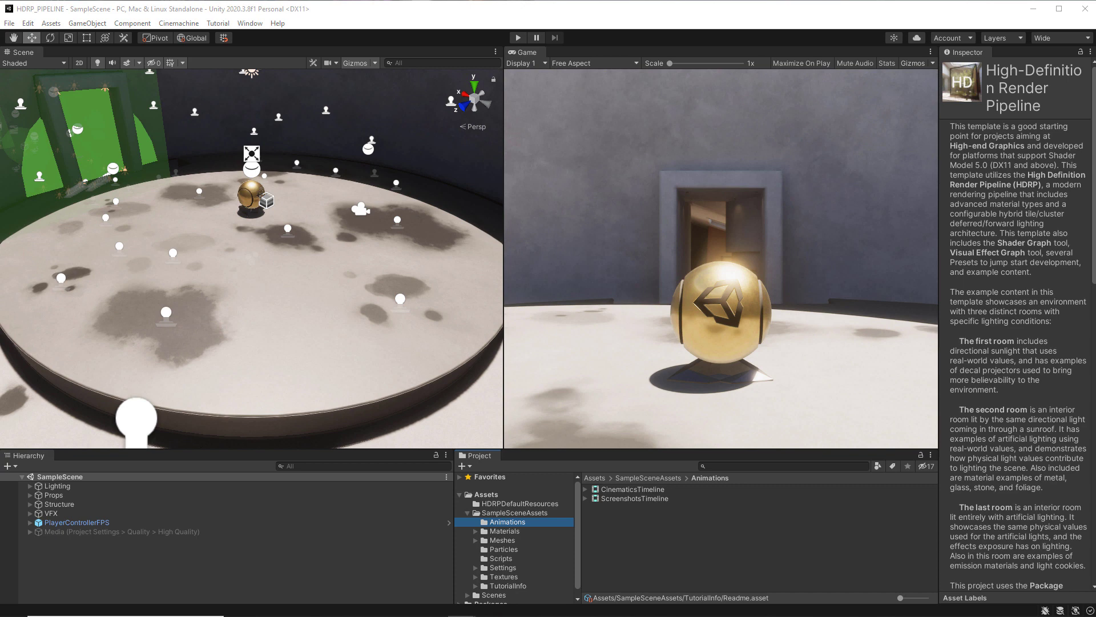
- Open the Package Manager and show the packages under My Assets
click(252, 25)
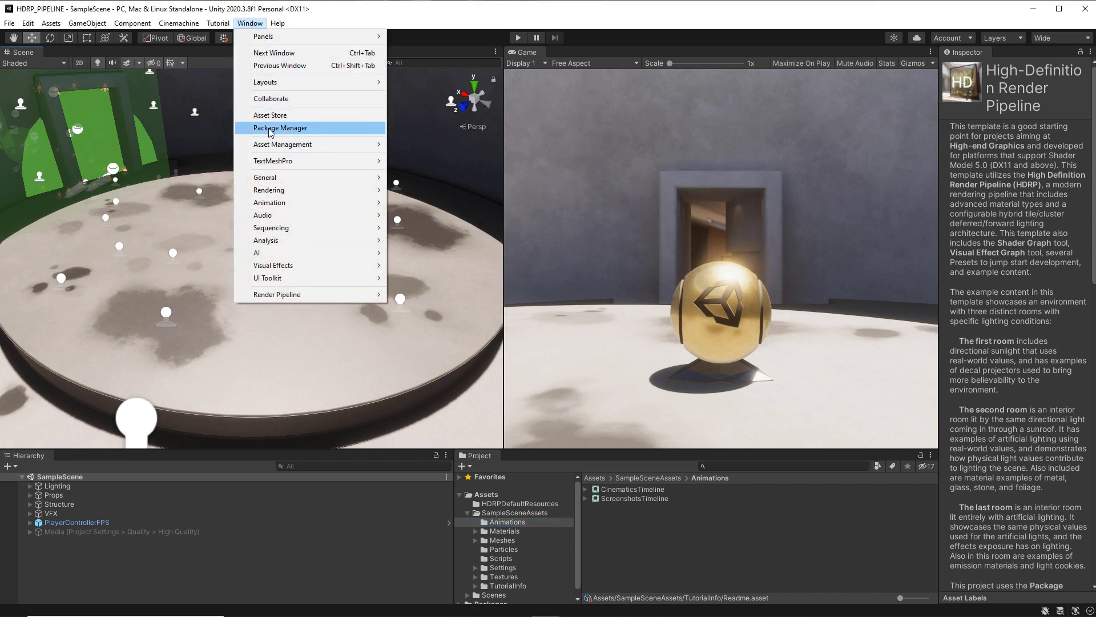
click(292, 132)
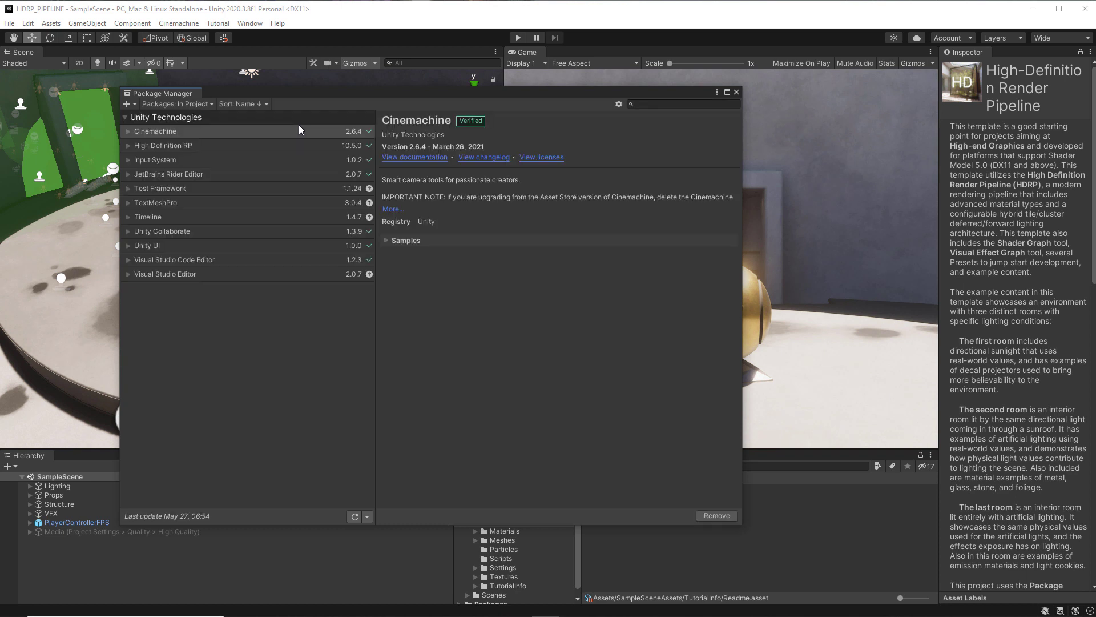
click(200, 106)
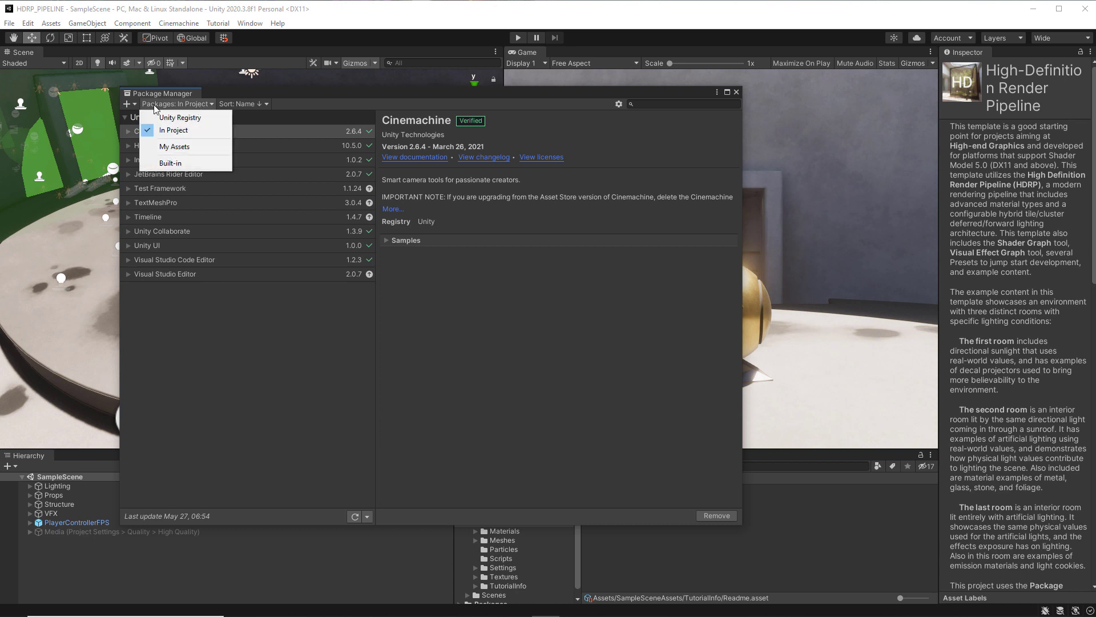
click(179, 150)
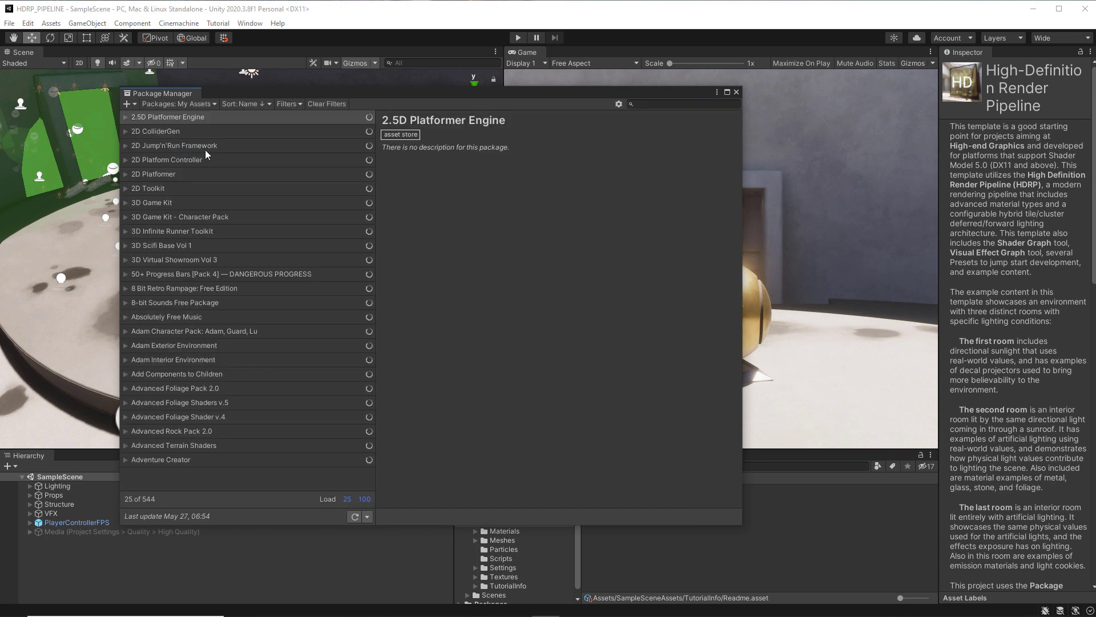
- Search the owned packages for "gaia", compare the Gaia 2 and Gaia Pro entries, and select Gaia Pro - Terrain & Scene Generator
click(646, 105)
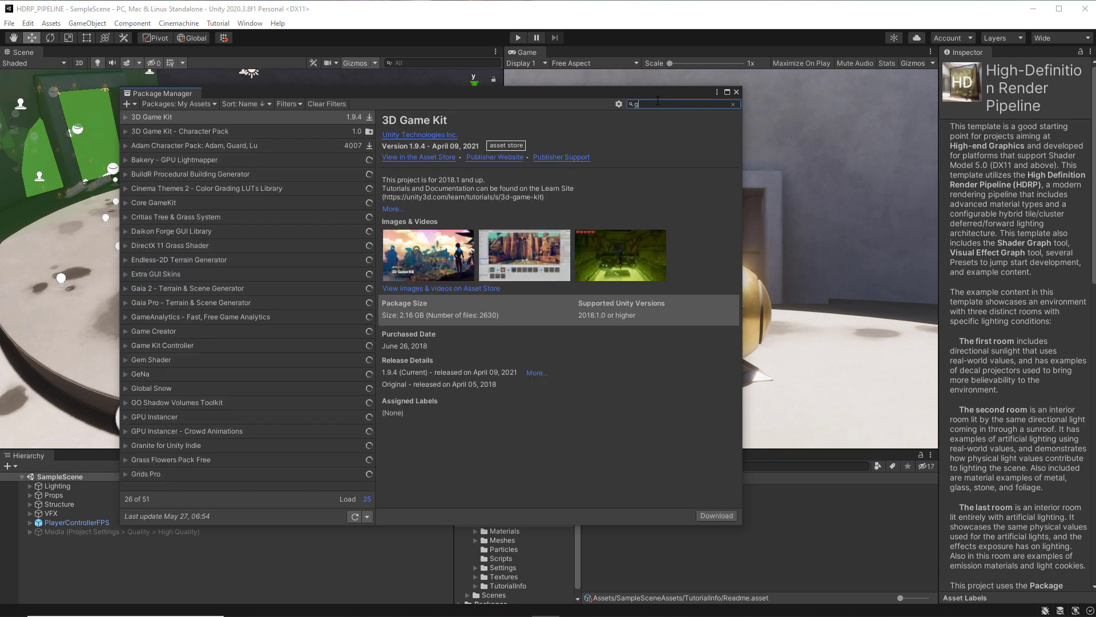
text(ai)
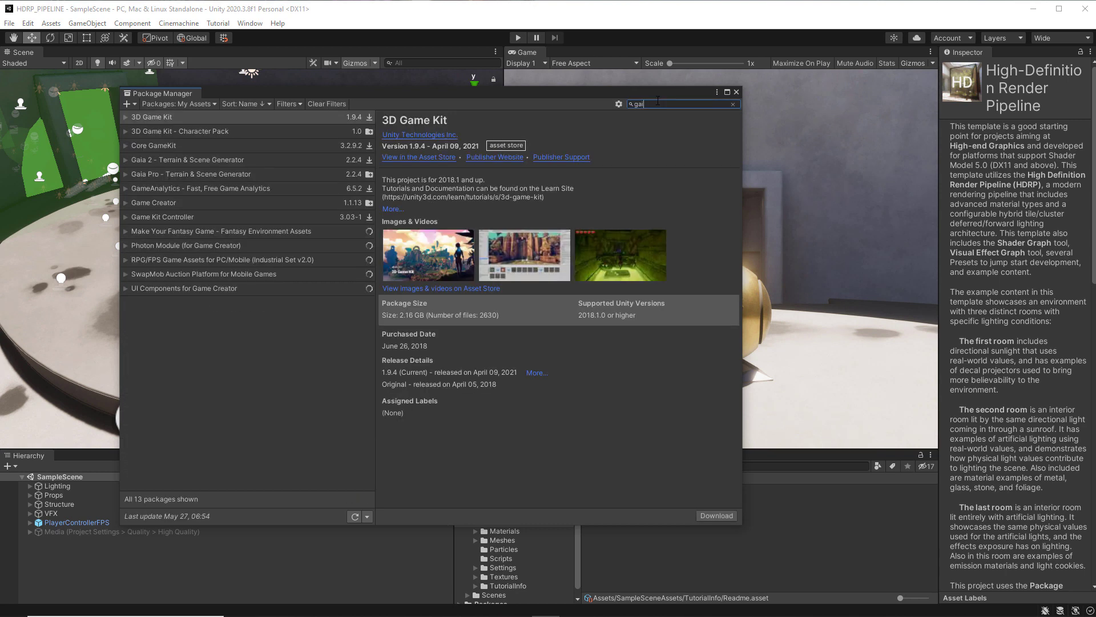
text(l)
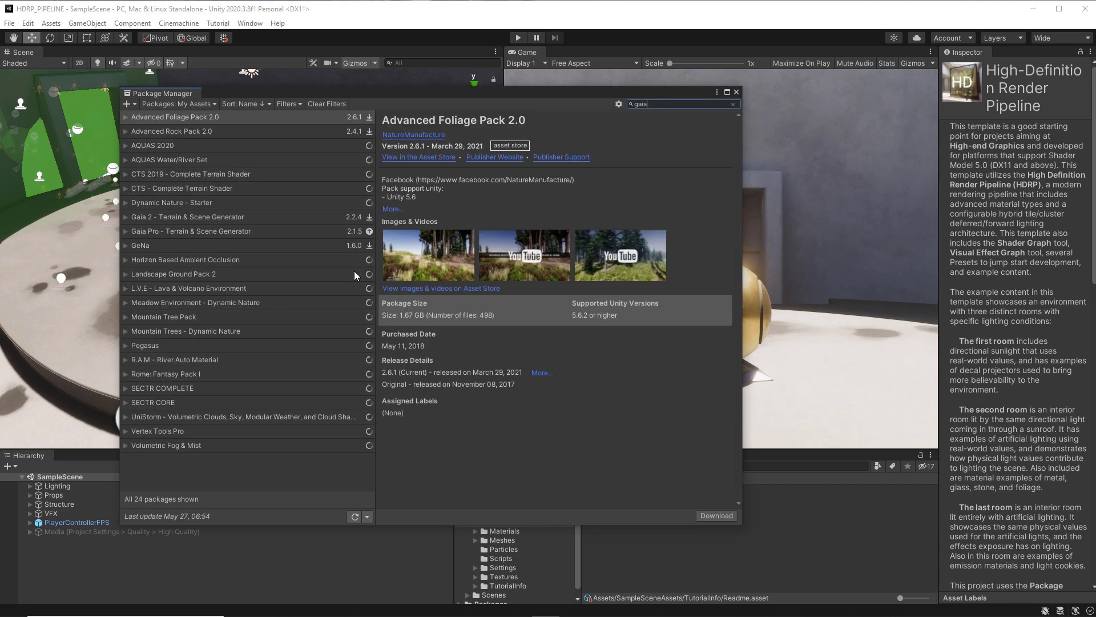
click(153, 231)
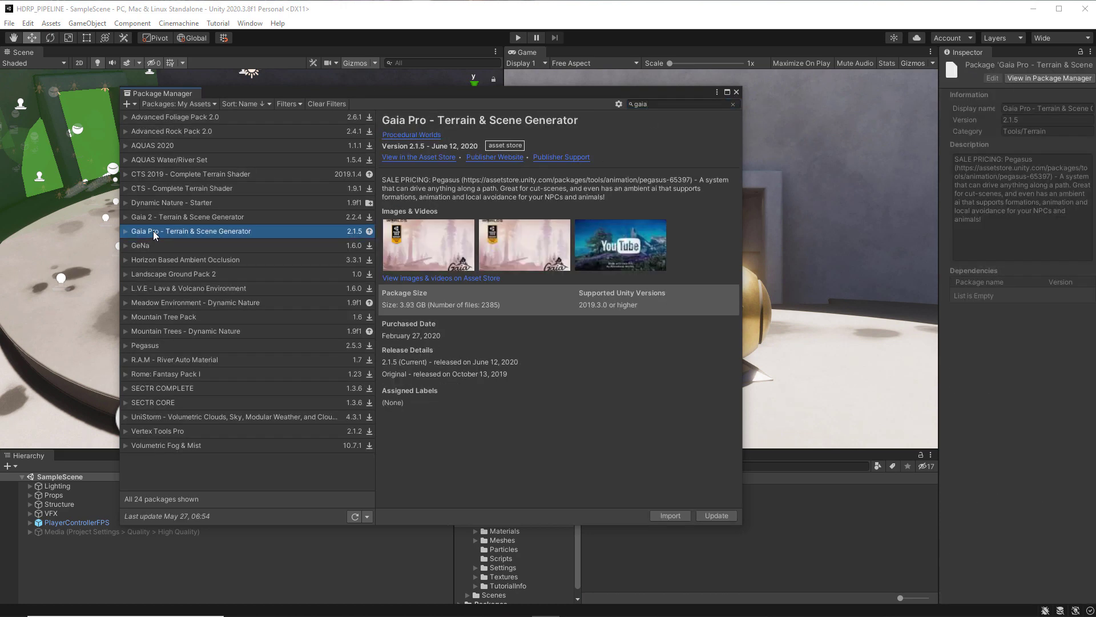
click(161, 221)
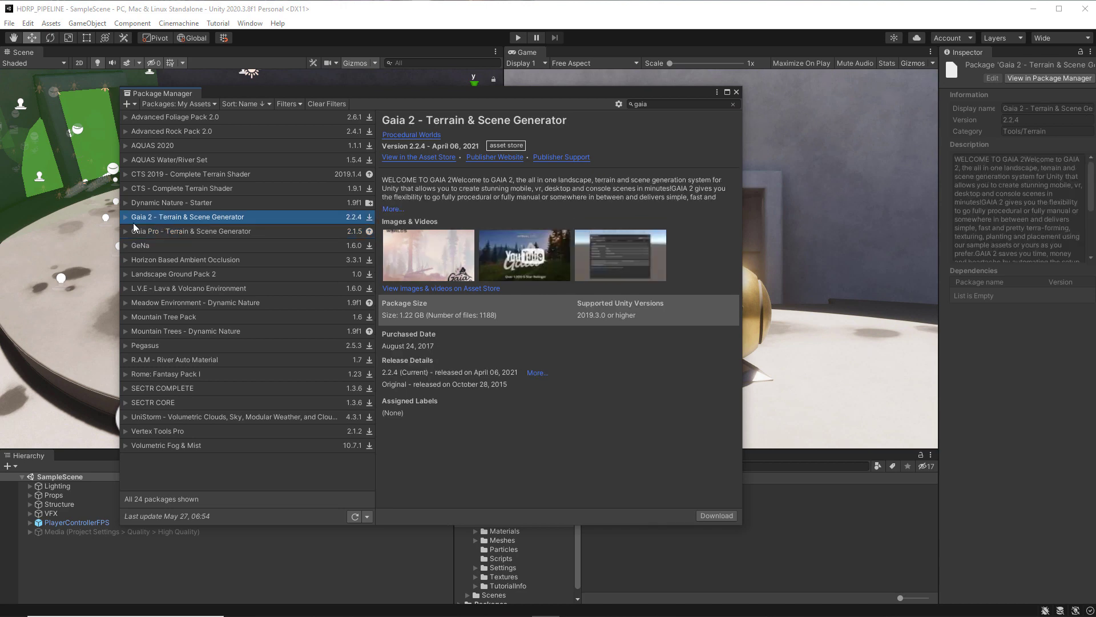
click(167, 229)
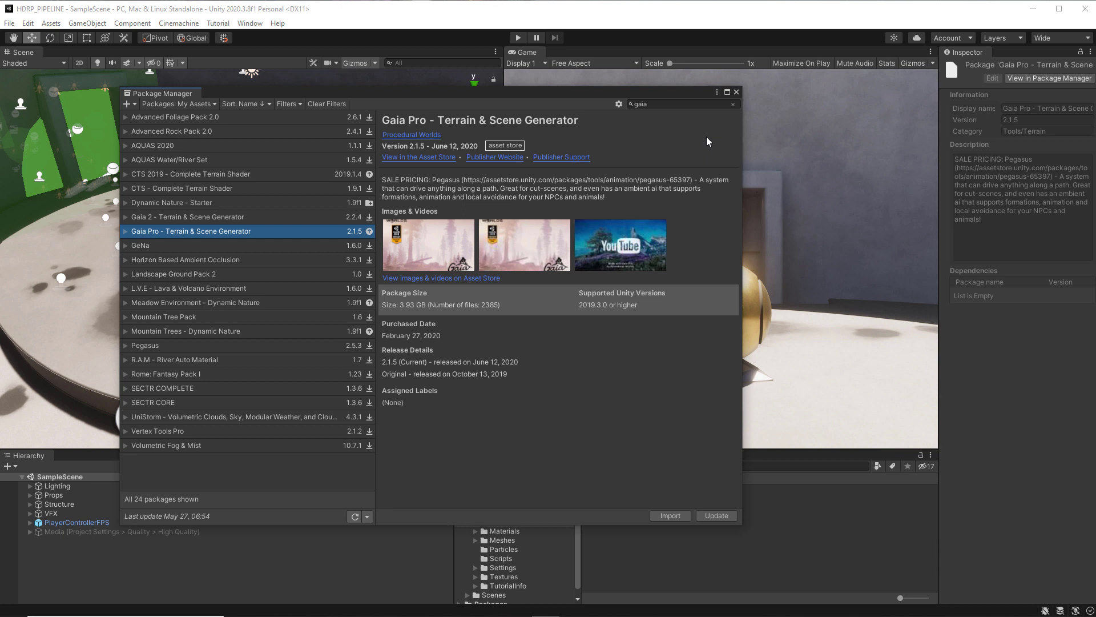
- Close the Package Manager and open Gaia Pro 2021 v301.unitypackage from the UNITY folder as a custom package to import
click(737, 93)
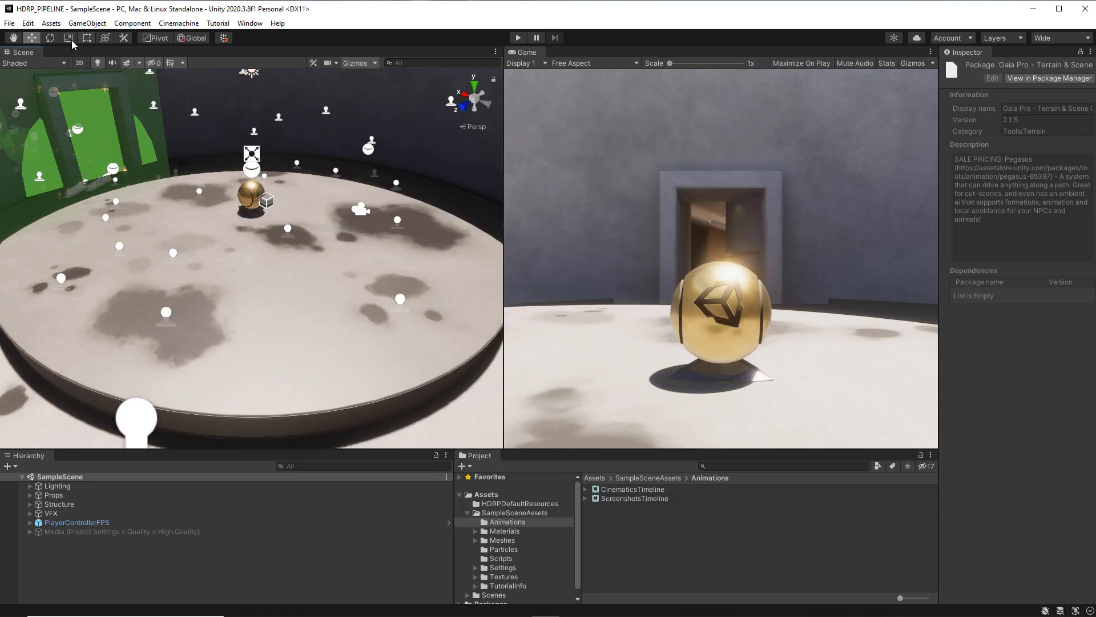
click(50, 24)
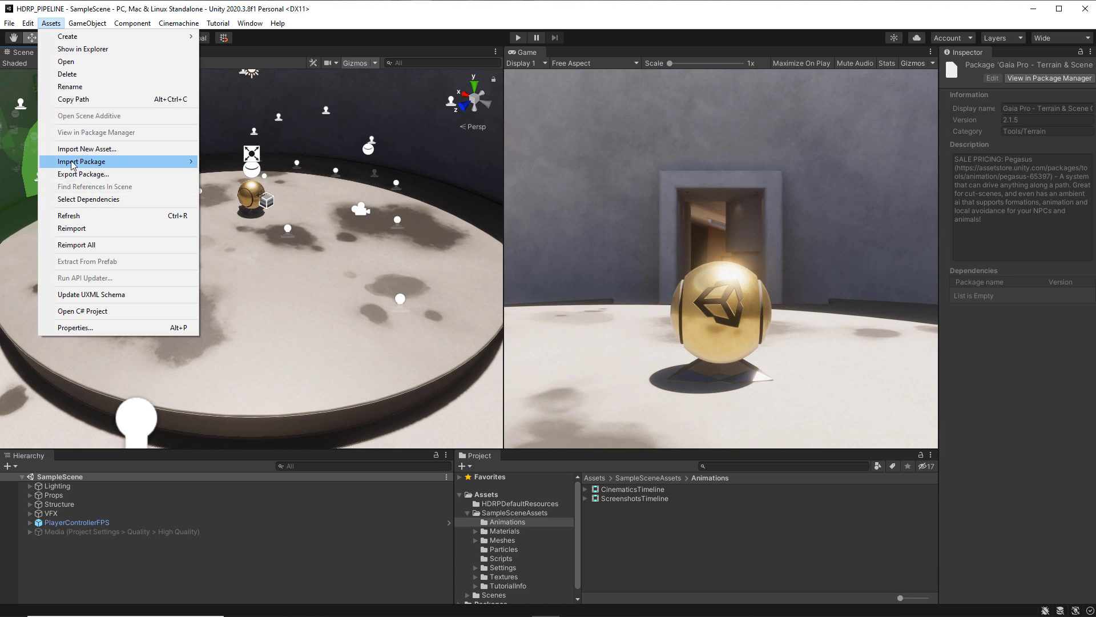
mouse_move(72, 165)
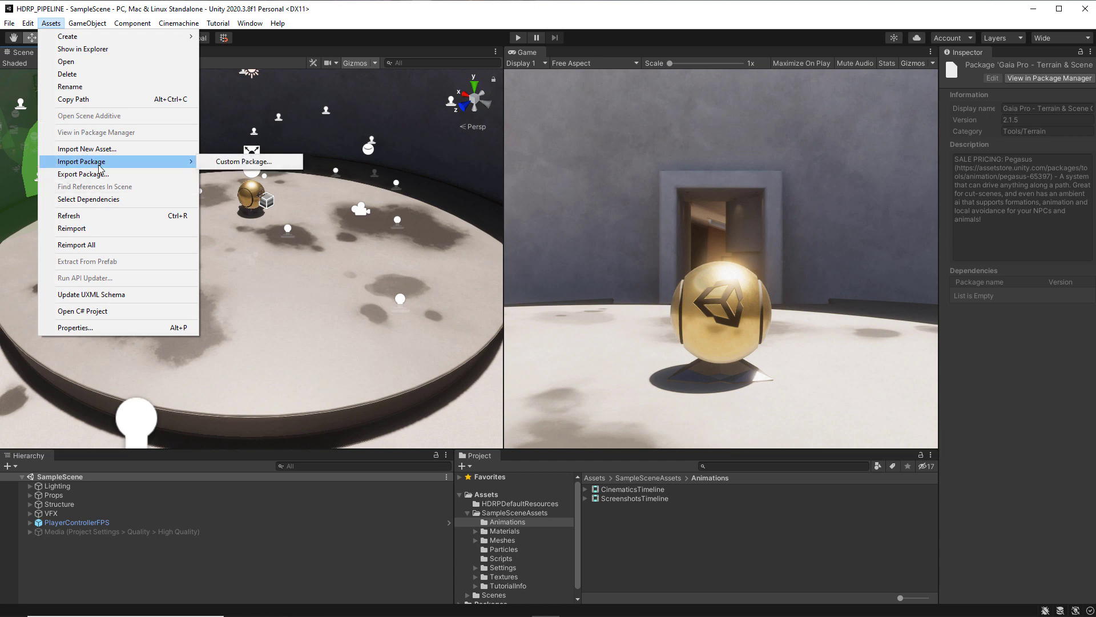
click(251, 162)
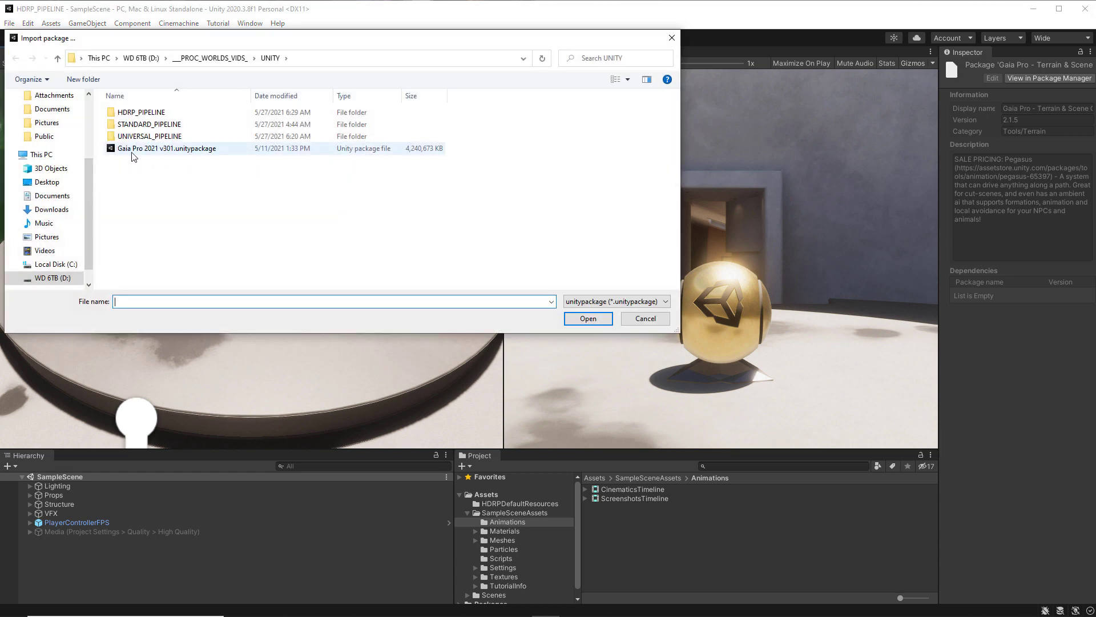
click(151, 153)
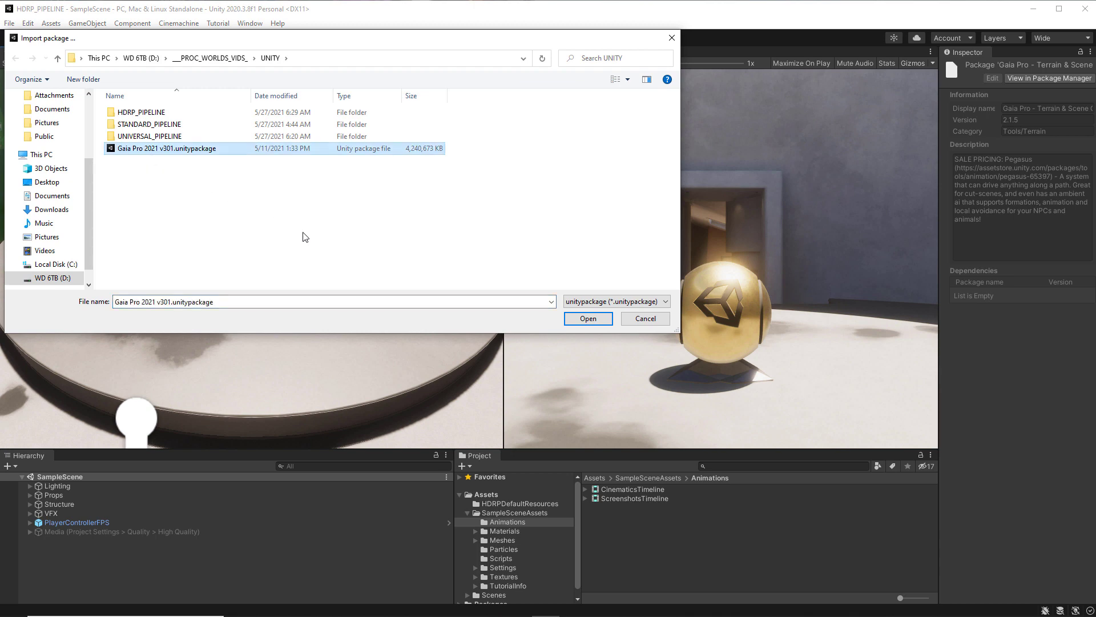
click(576, 323)
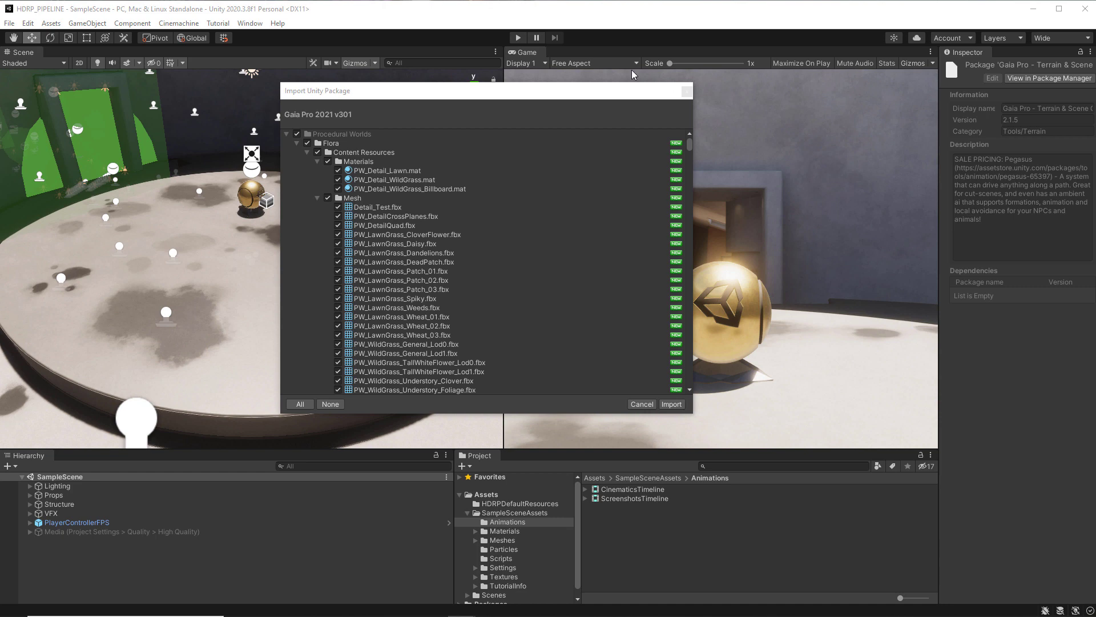
- Look through the Gaia Pro 2021 v301 package contents and import all of its items into the project
drag(516, 95, 517, 100)
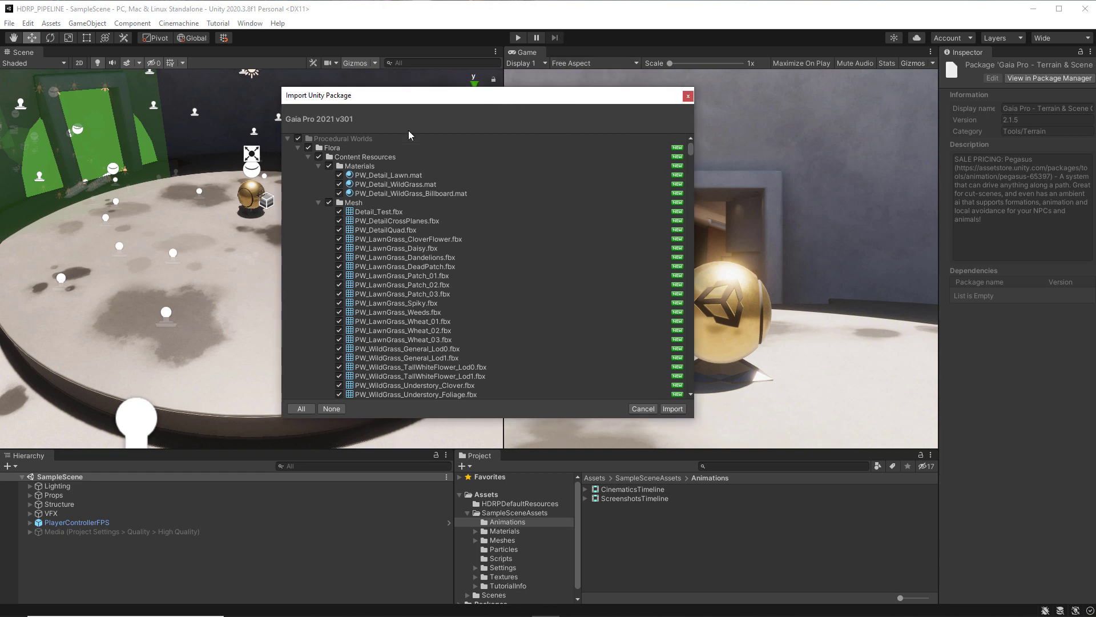
scroll(504, 260, down, 5)
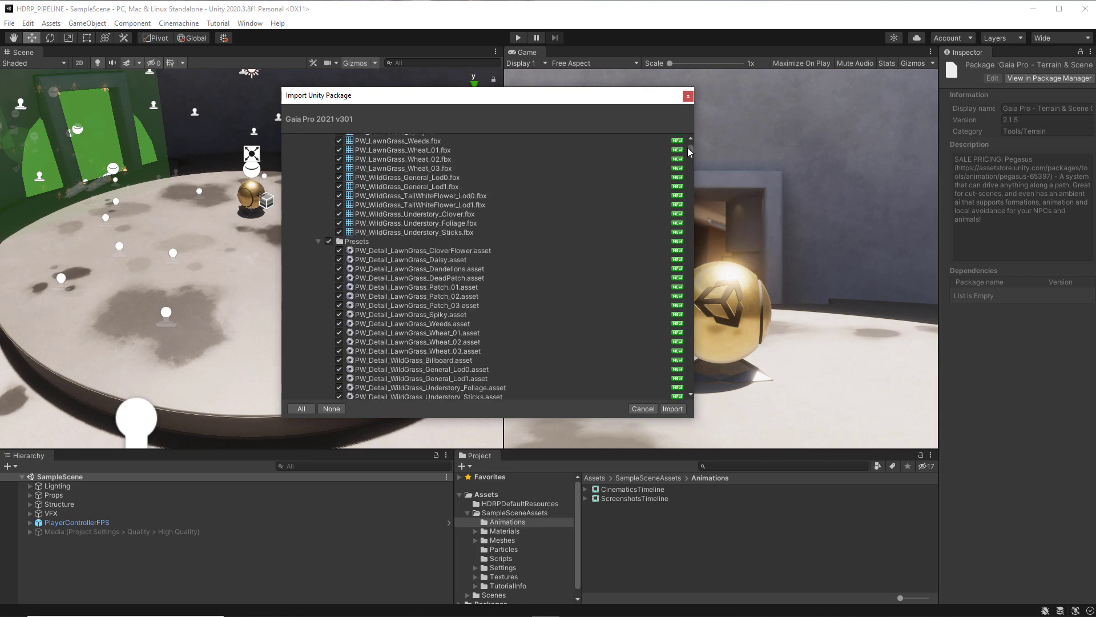
mouse_move(689, 150)
mouse_down()
mouse_move(690, 388)
mouse_move(708, 142)
mouse_up()
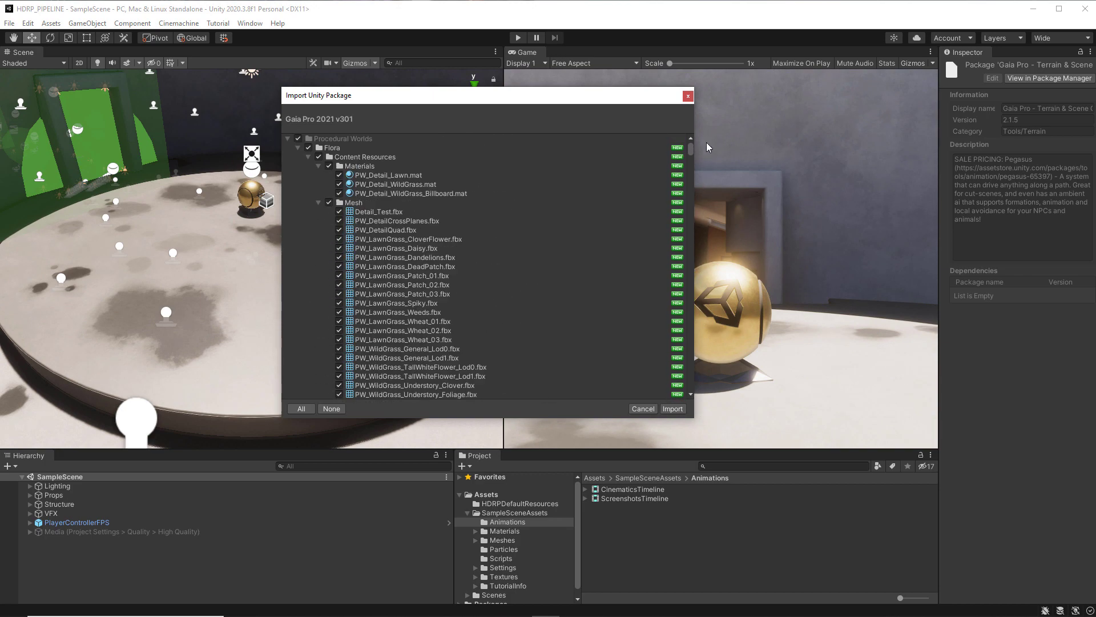
click(670, 409)
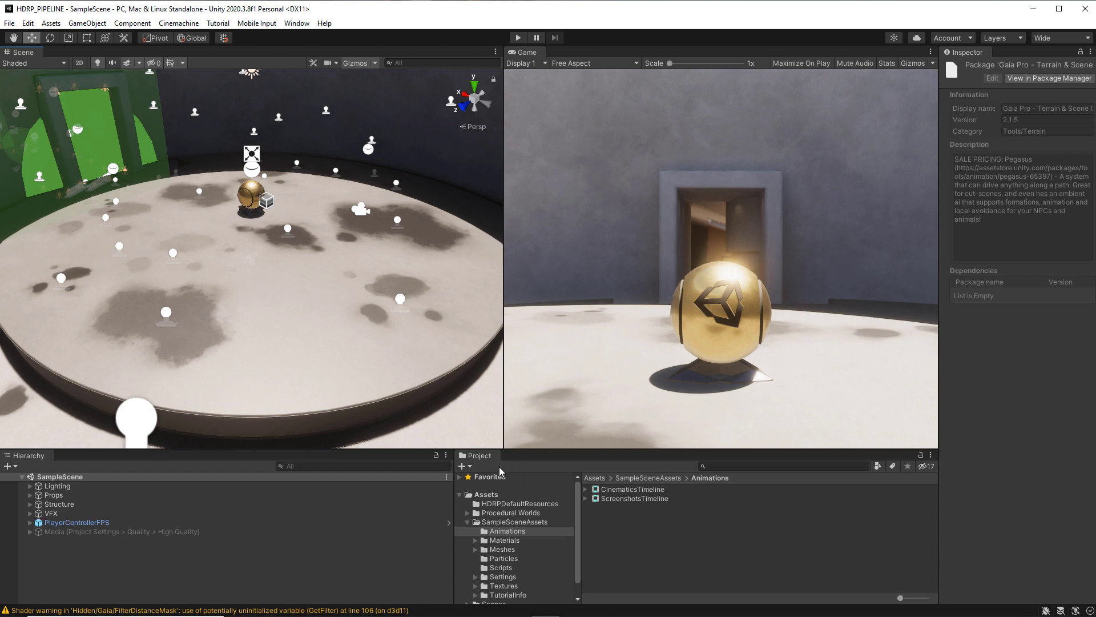
- Collapse SampleSceneAssets and examine the Flora and Frameworks folders inside Procedural Worlds
click(467, 522)
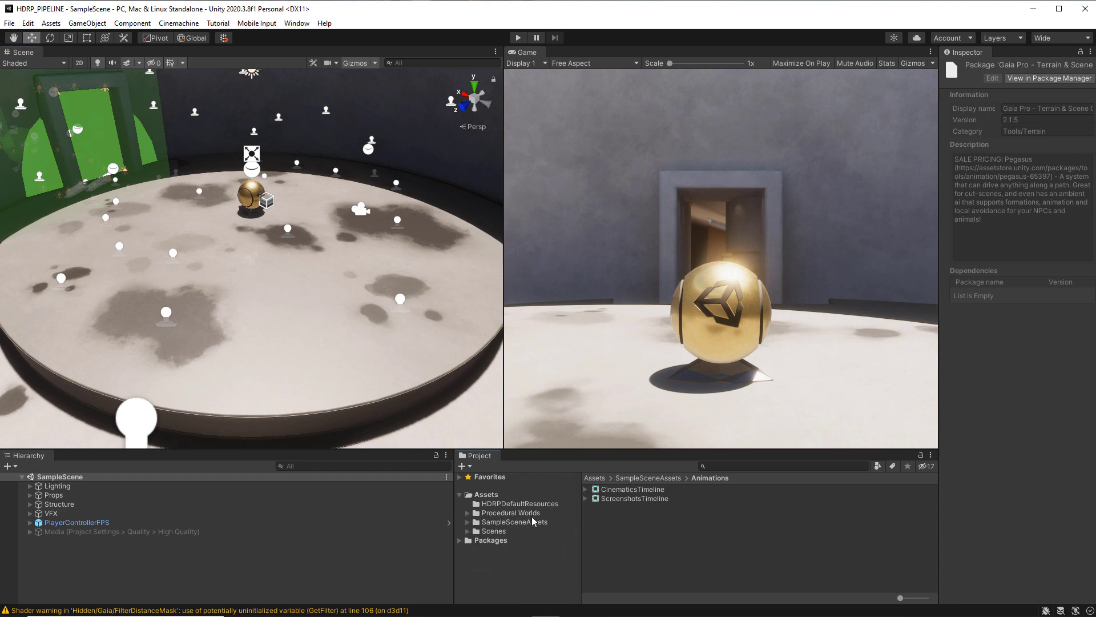
click(469, 513)
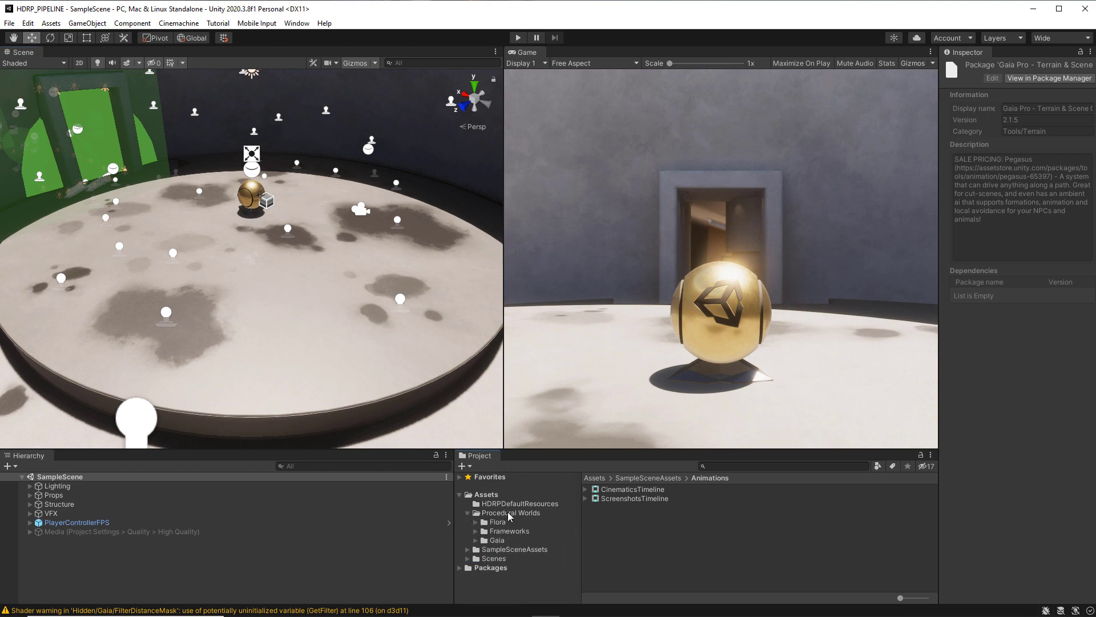
click(476, 522)
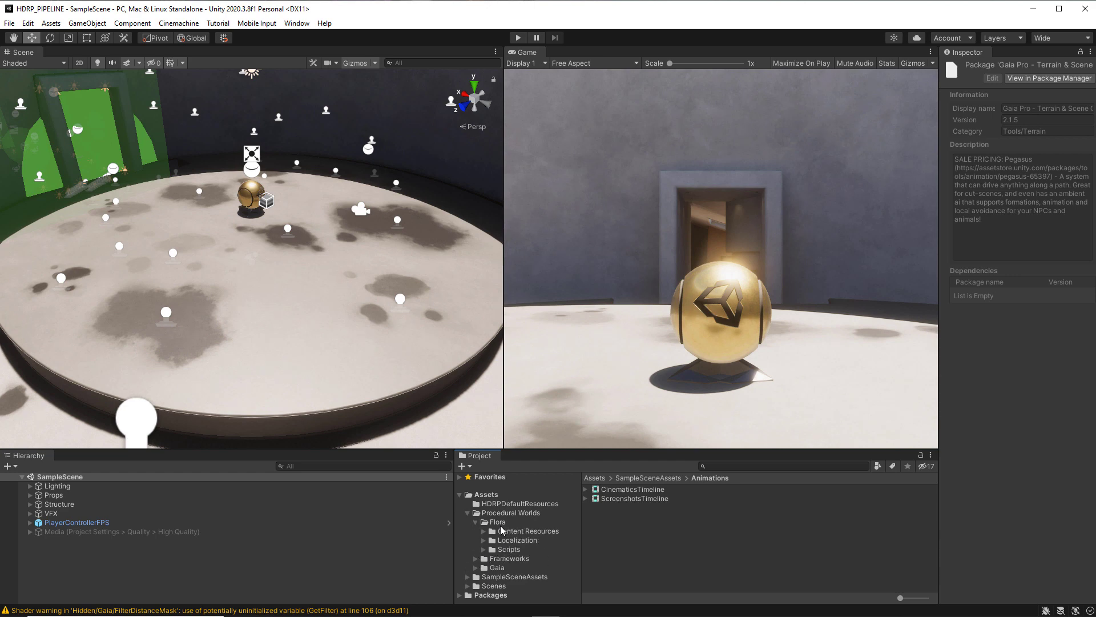
click(502, 530)
click(476, 523)
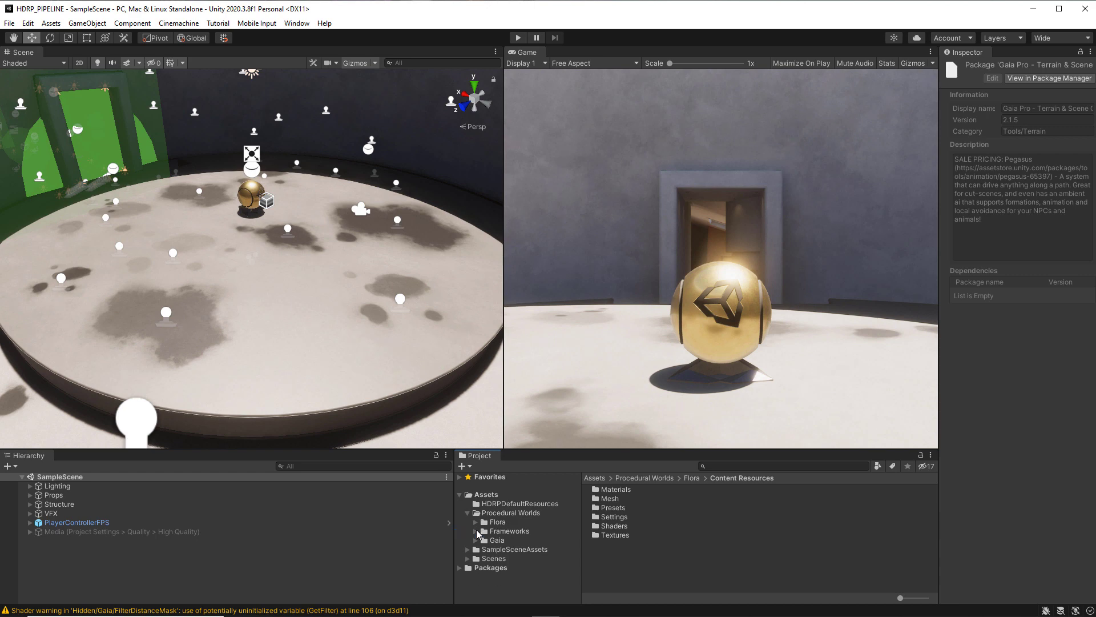
click(476, 531)
click(509, 541)
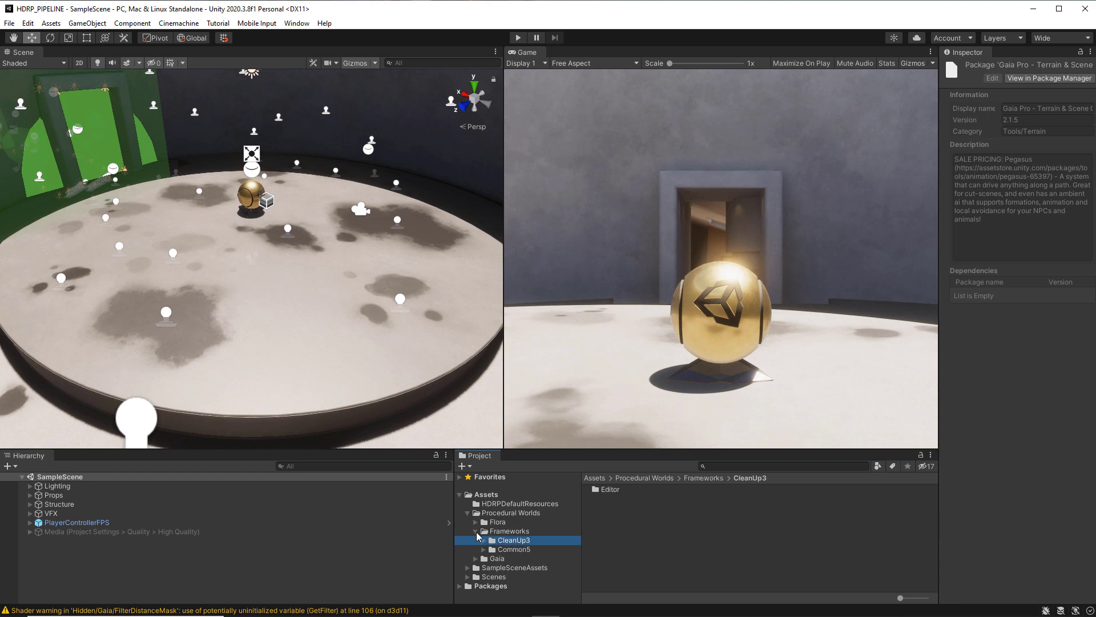
click(480, 533)
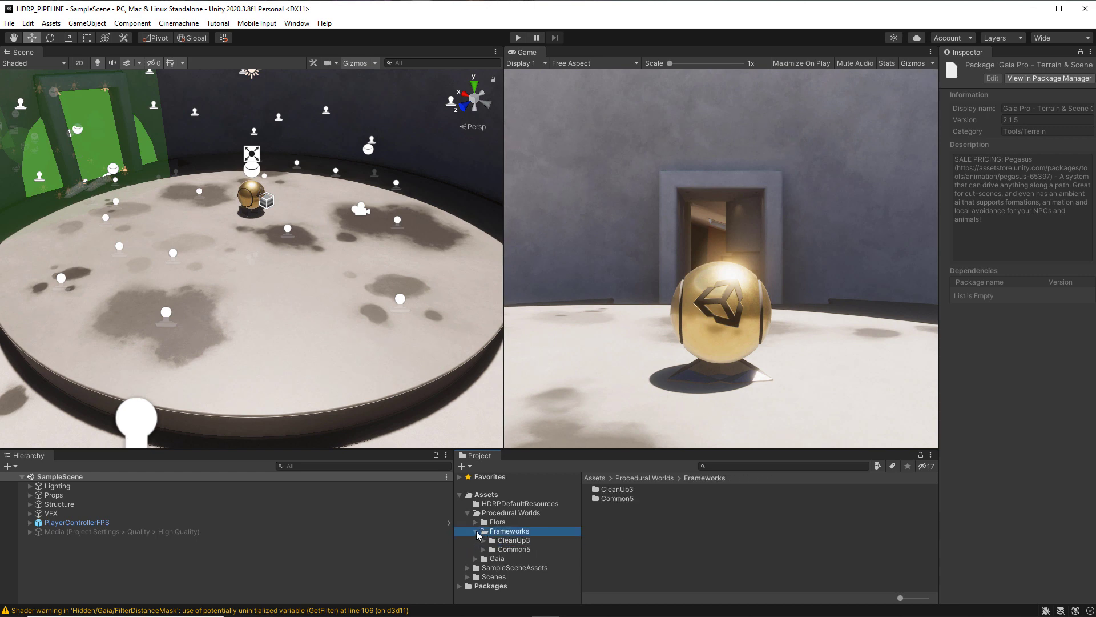
click(475, 531)
- Examine Gaia's Asset Samples, Editor Resources and Documentation folders, then collapse the Procedural Worlds folder
click(476, 540)
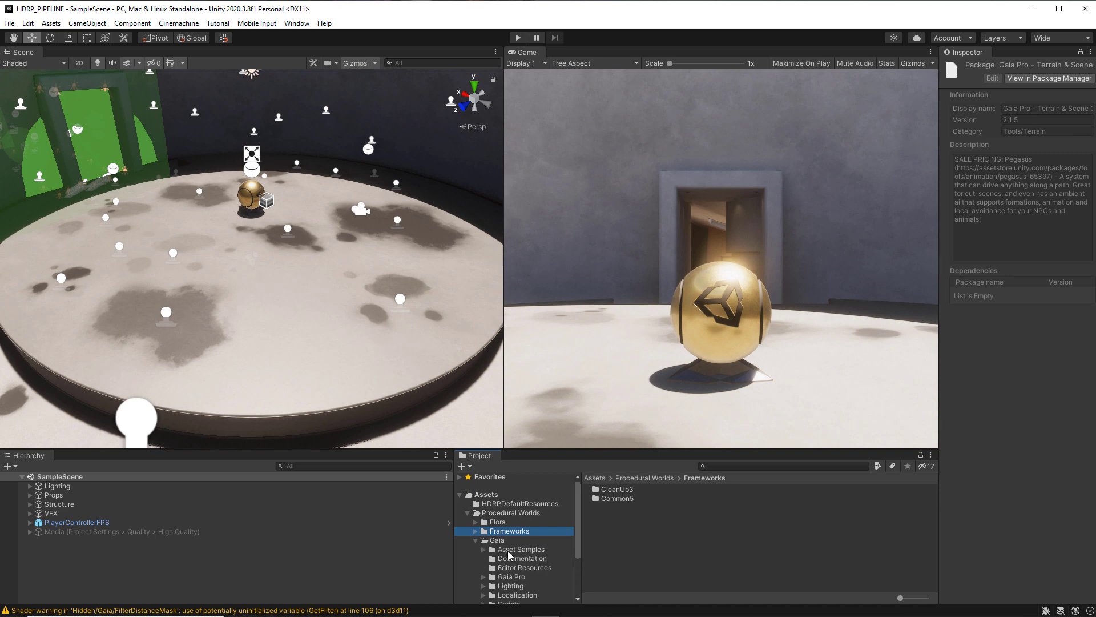
click(507, 551)
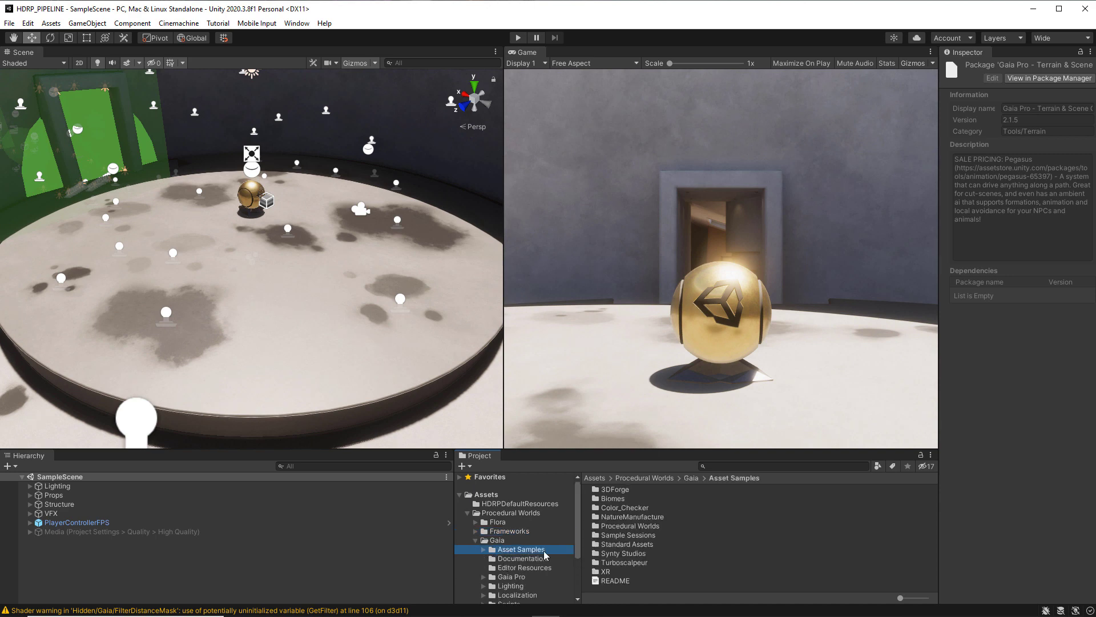
click(516, 568)
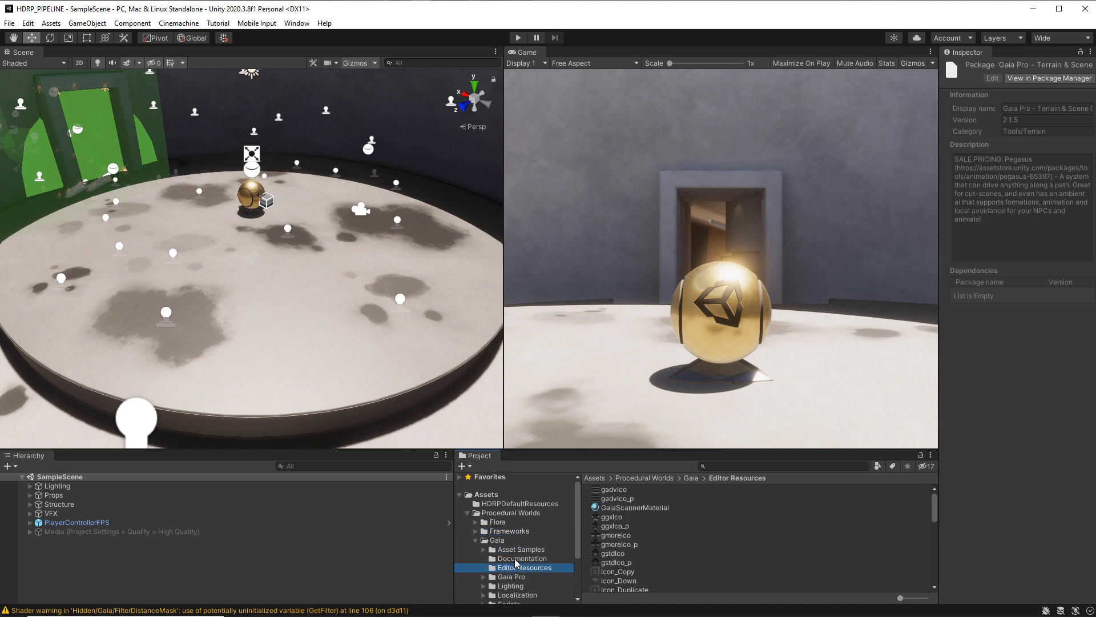
click(515, 559)
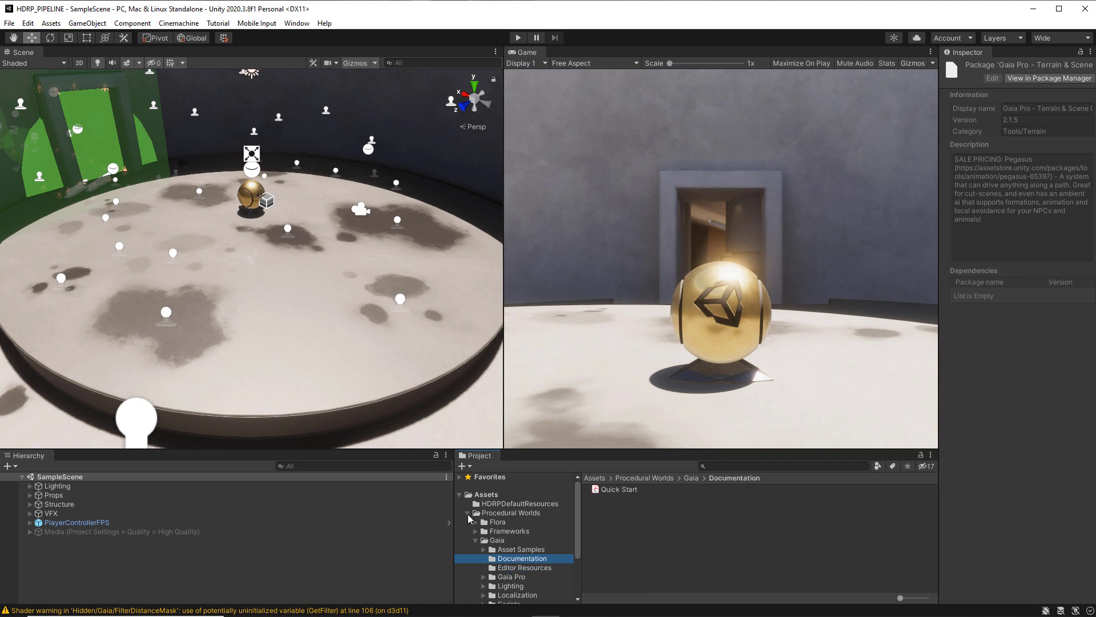
click(469, 513)
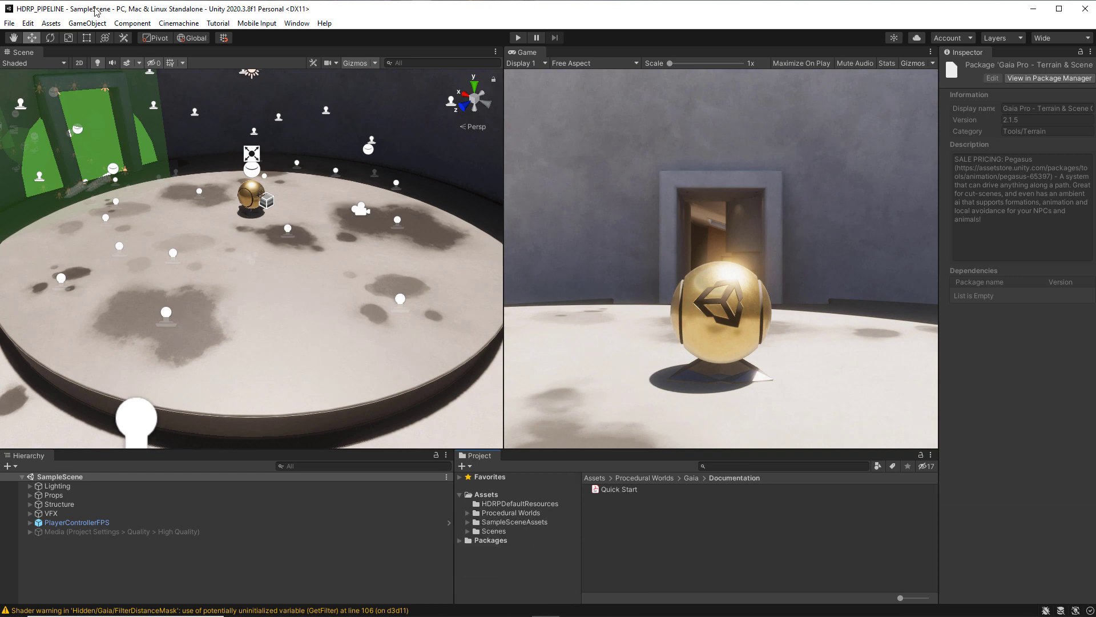
- Save the project with the imported Gaia assets
click(10, 24)
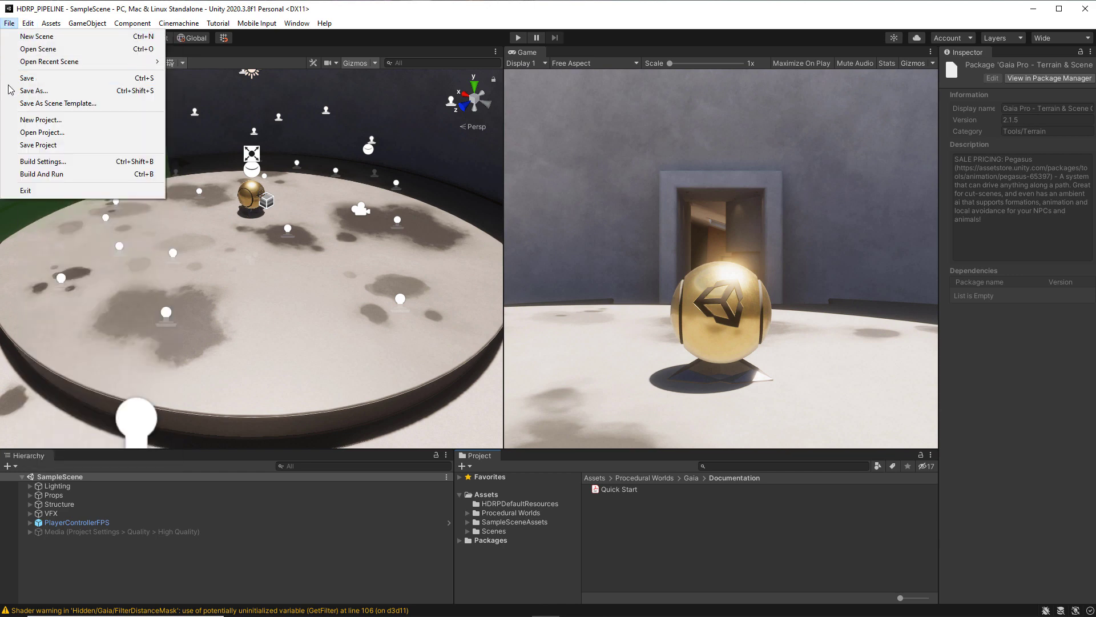
click(41, 149)
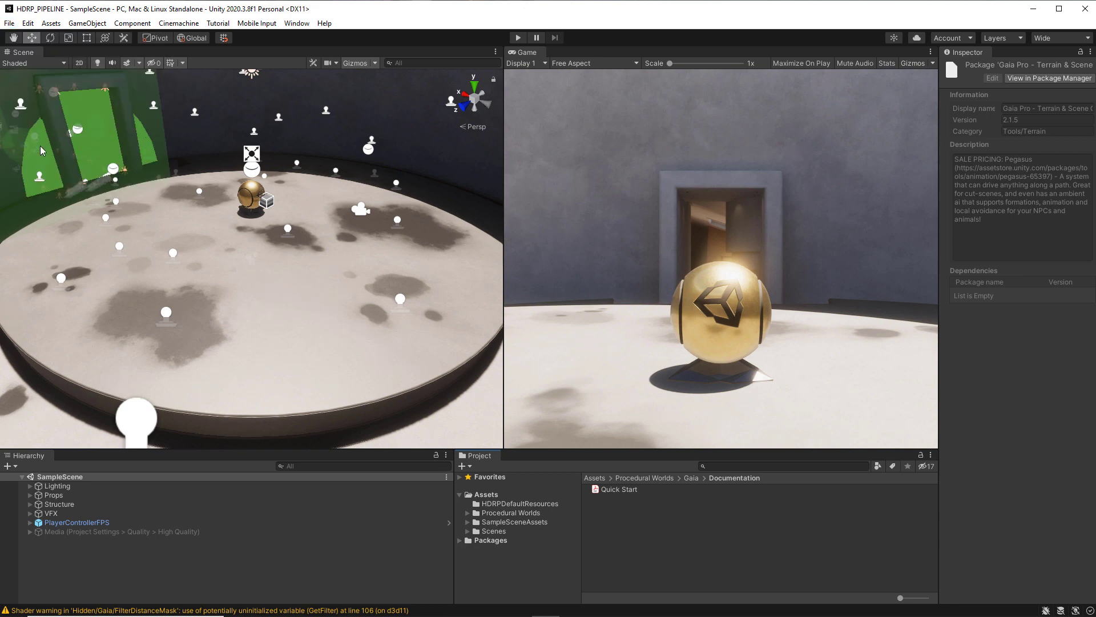
click(296, 24)
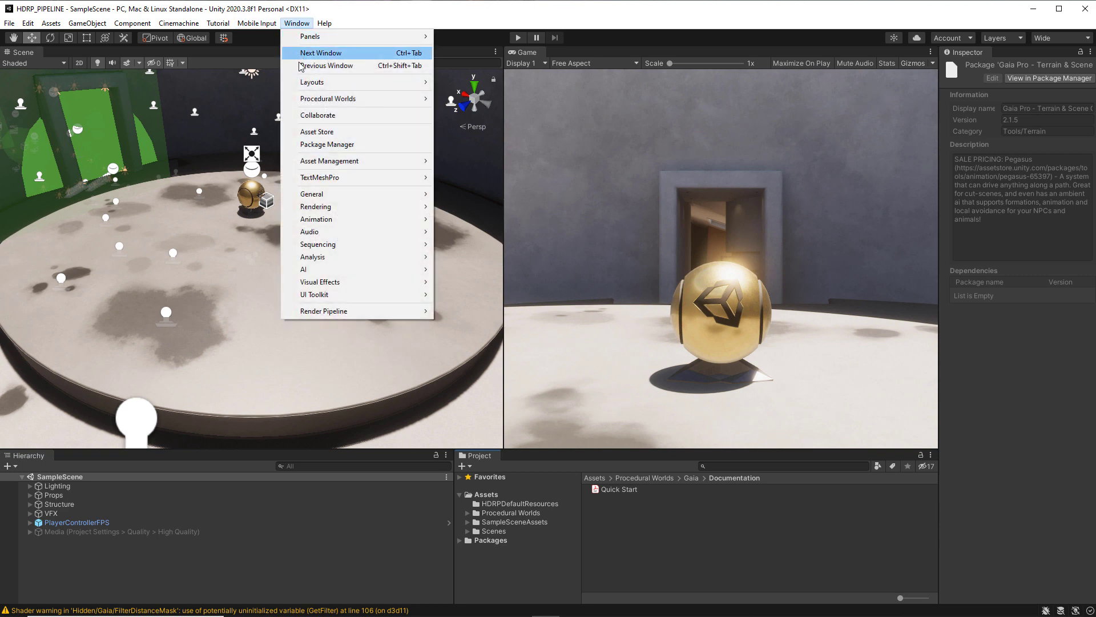
mouse_move(302, 102)
mouse_move(467, 104)
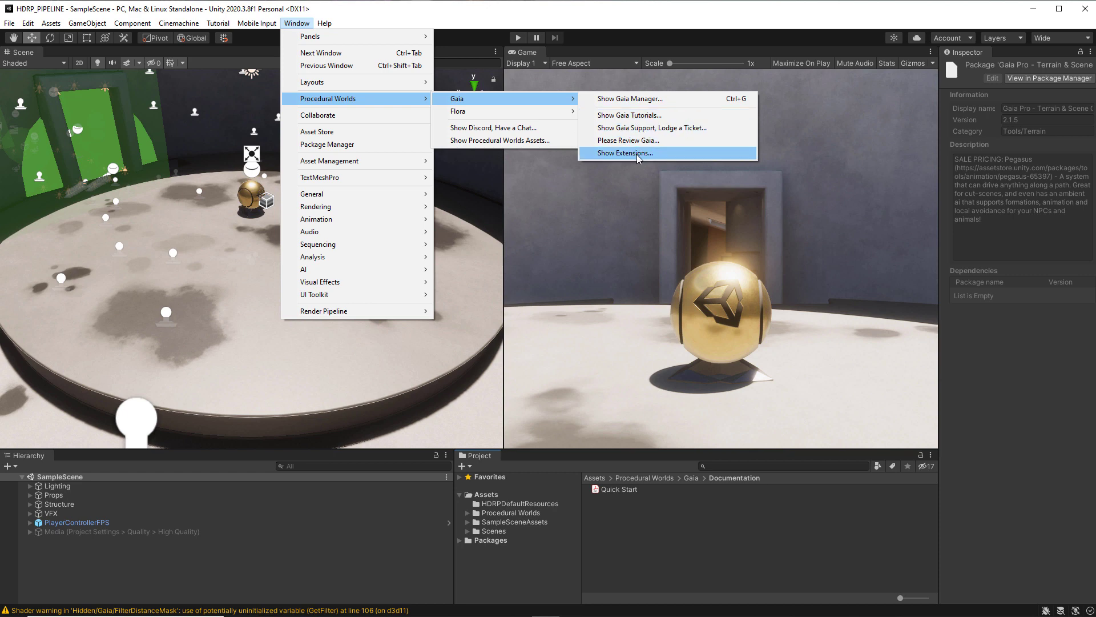
mouse_move(499, 117)
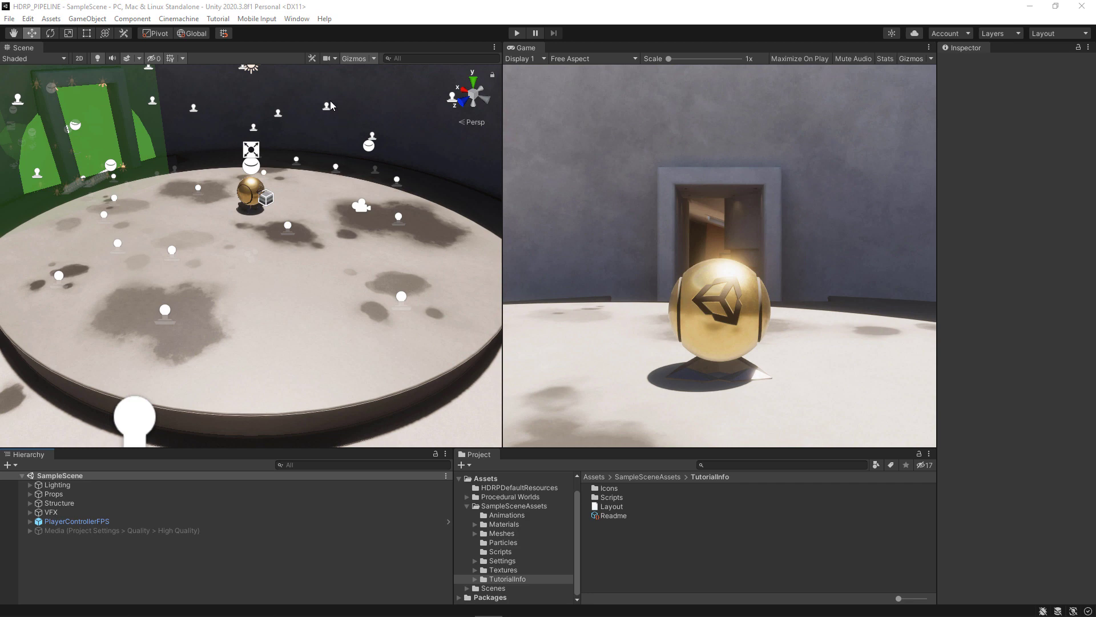
- Open the Gaia Manager and decline visiting the Gaia tutorials webpage while its setup maintenance runs
click(302, 21)
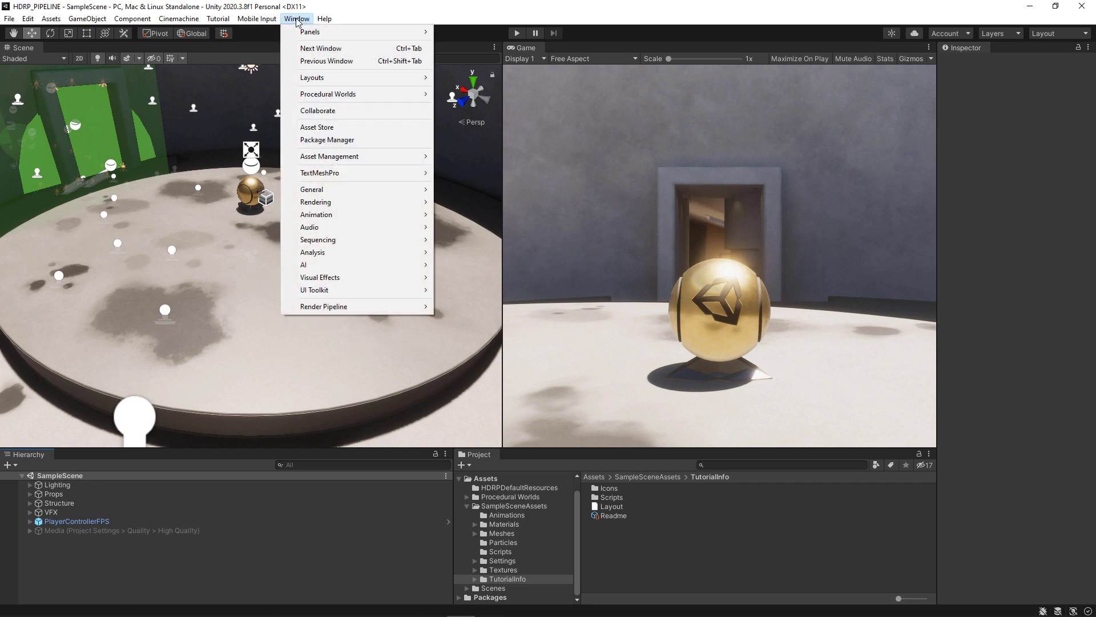
mouse_move(366, 99)
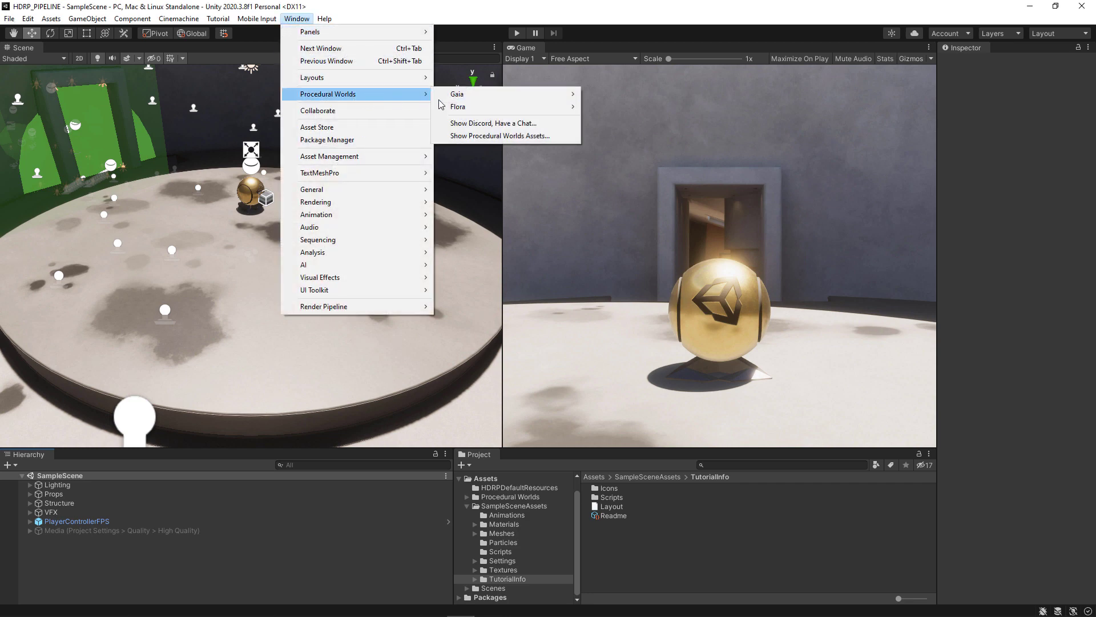
mouse_move(457, 100)
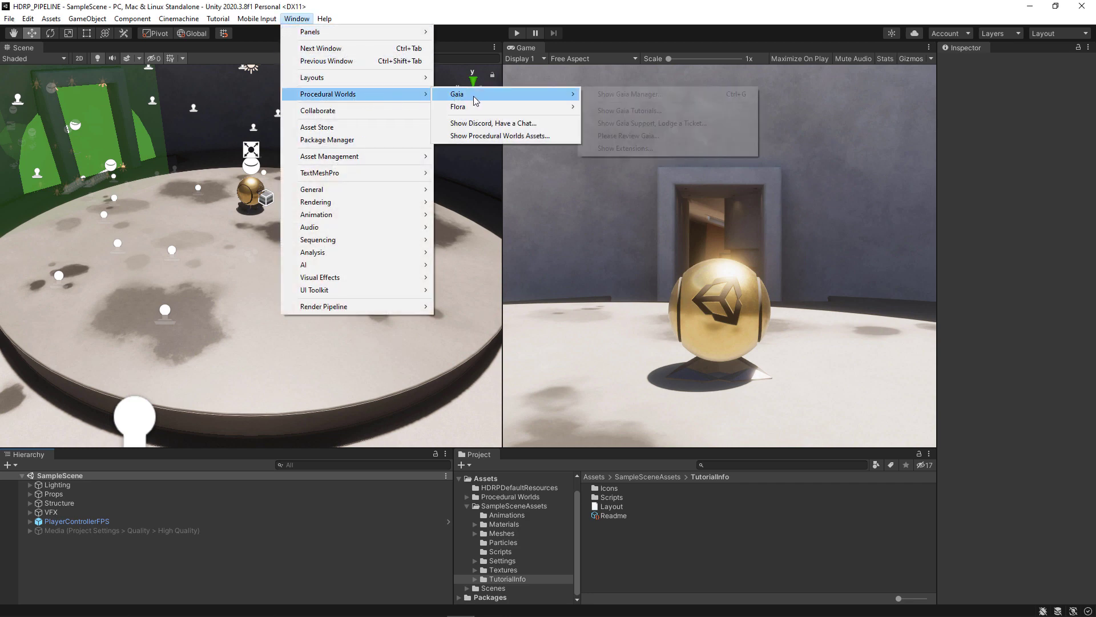
click(618, 95)
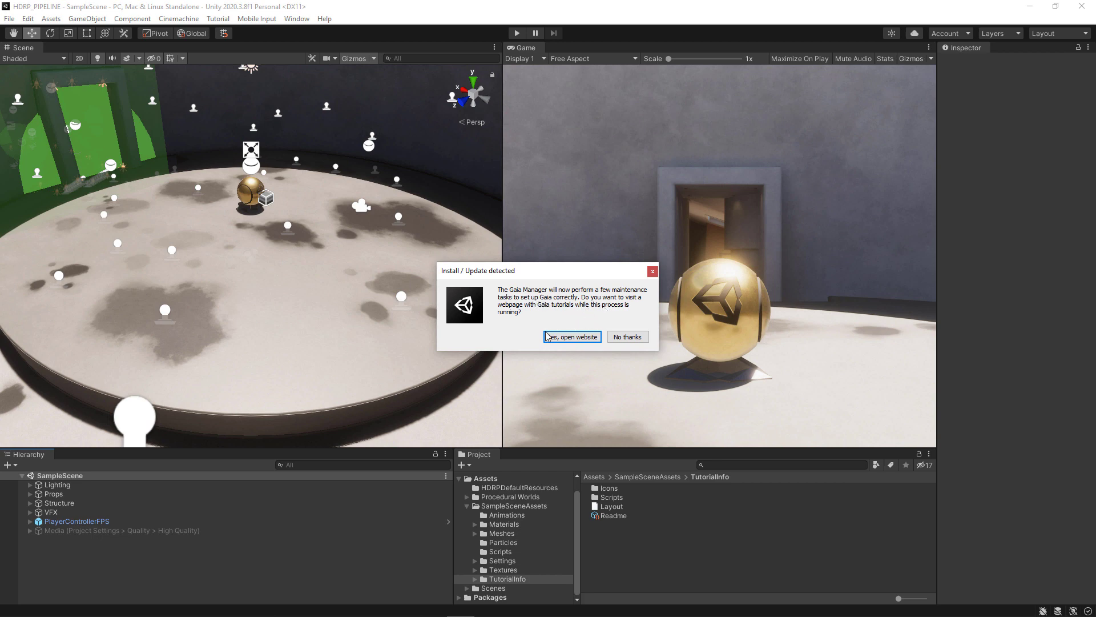
click(617, 339)
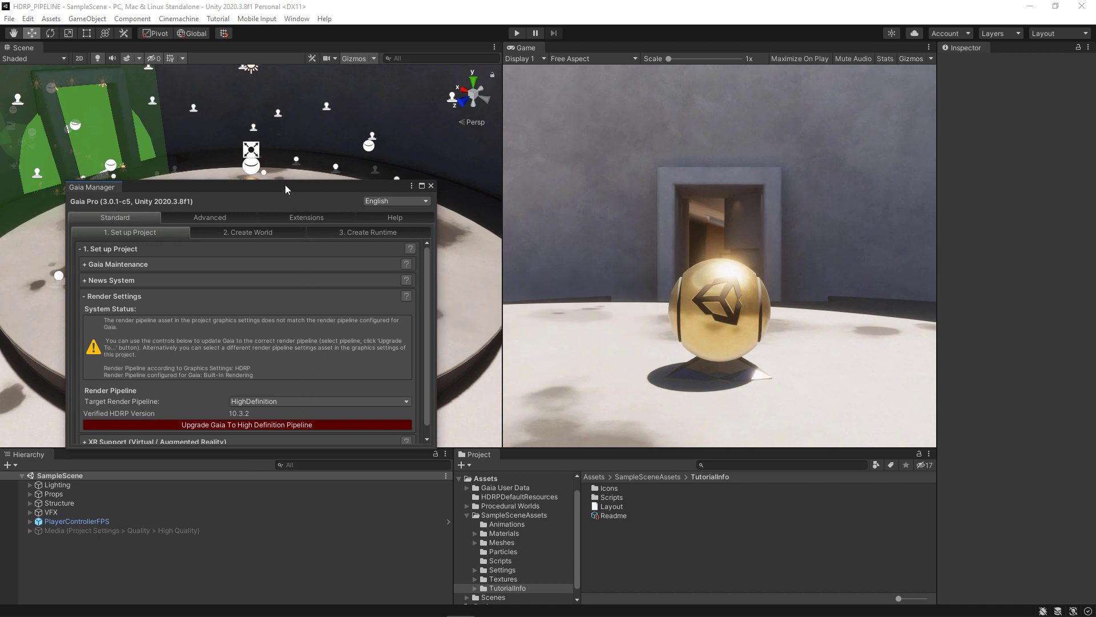
- Move the Gaia Manager window up and enlarge it so all the project setup sections fit without scrolling
drag(285, 184, 336, 87)
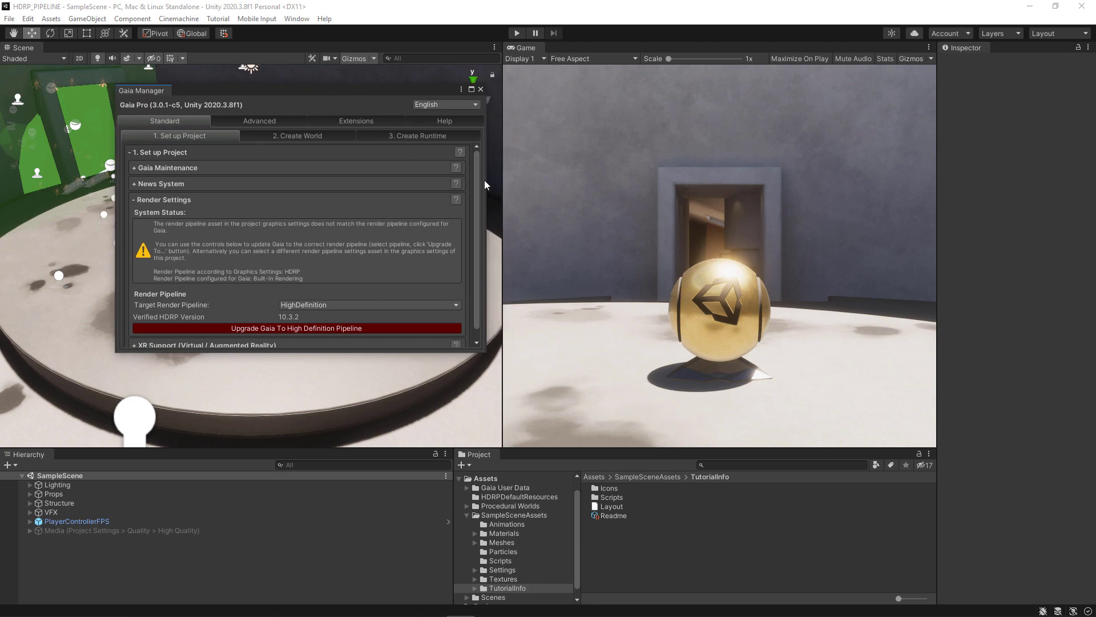
drag(485, 184, 888, 229)
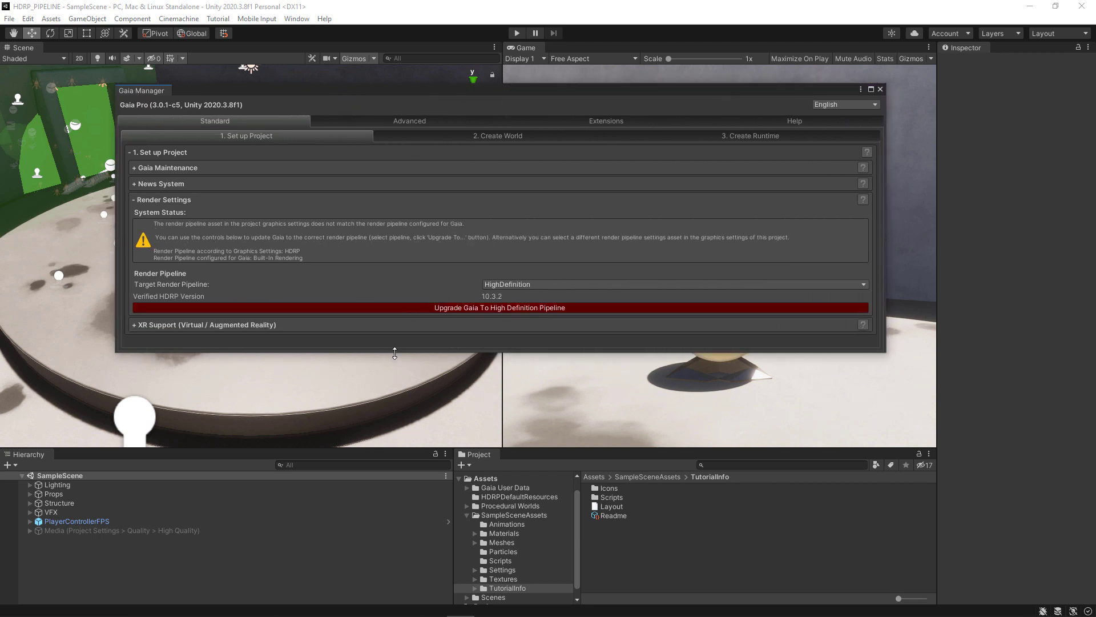
drag(395, 353, 394, 428)
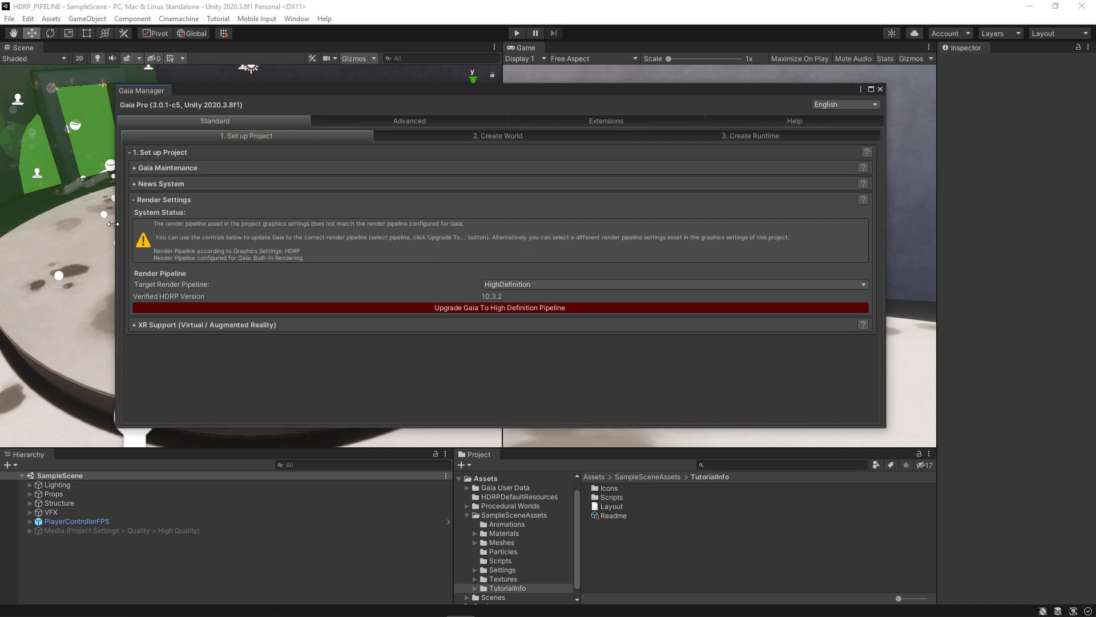
drag(116, 224, 57, 224)
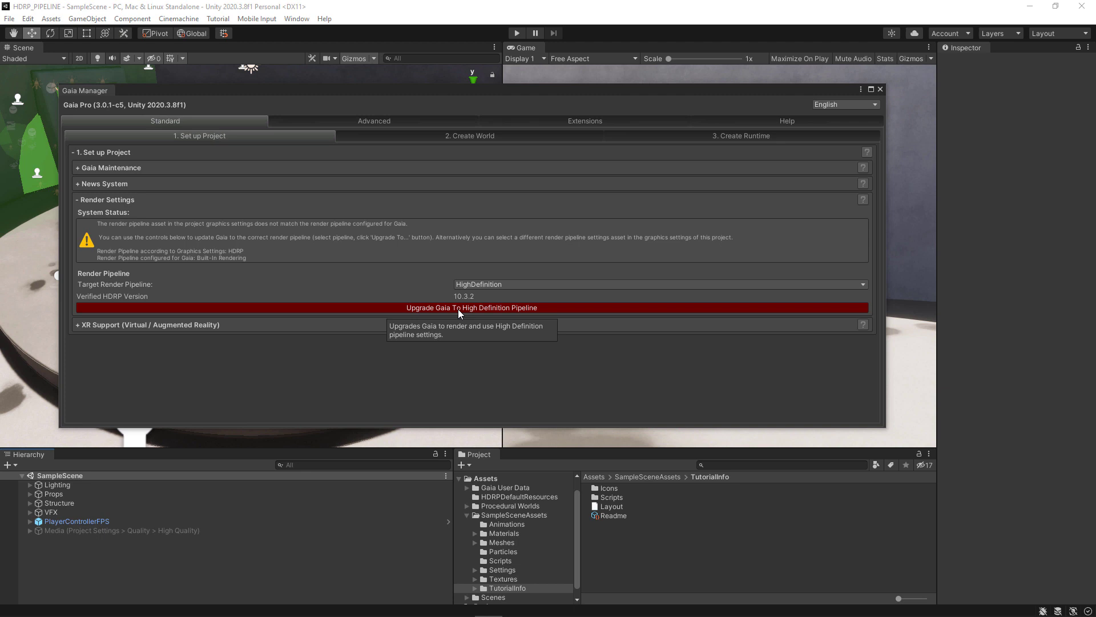
- Upgrade Gaia to the High Definition pipeline without saving the scene, using Gaia's RP asset, the default HDRP terrain shader and default HDRP lighting
click(458, 310)
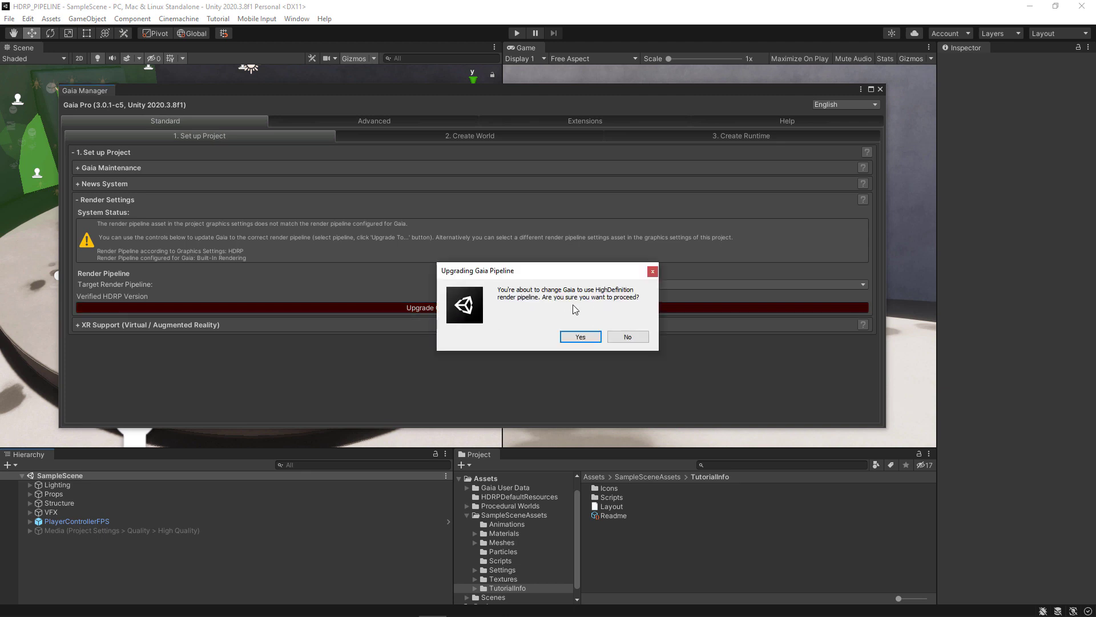
click(580, 337)
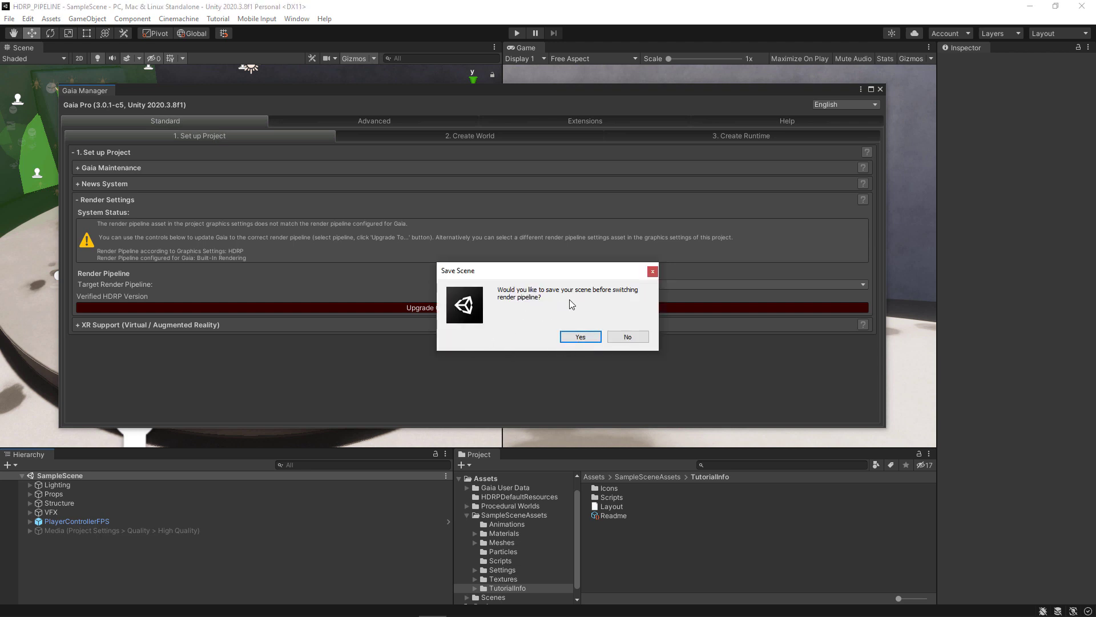
click(619, 338)
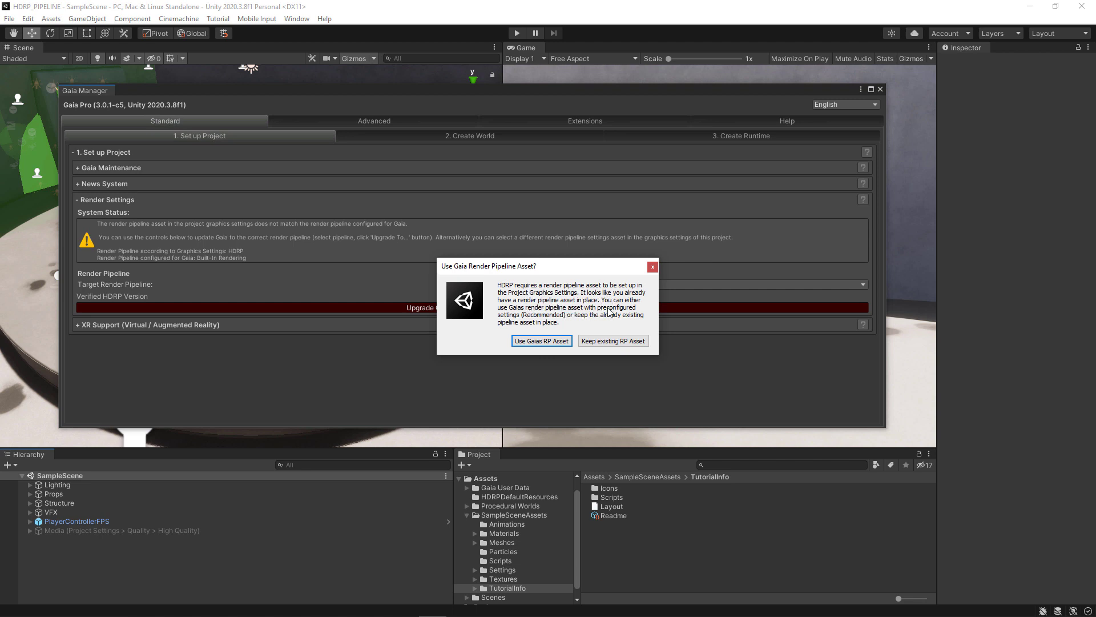
click(536, 342)
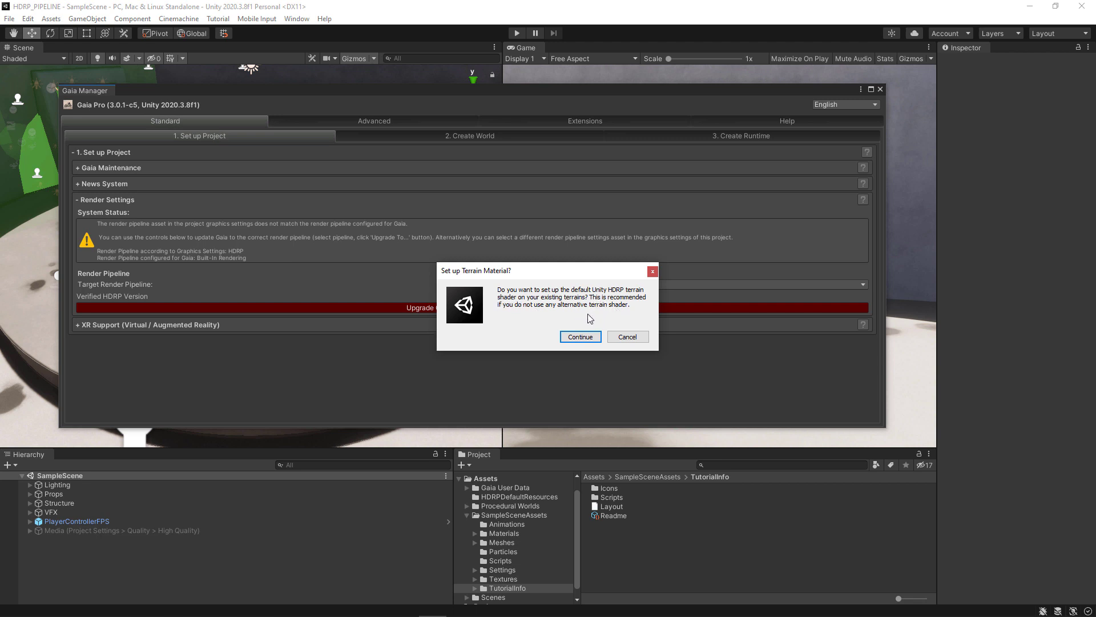
click(577, 339)
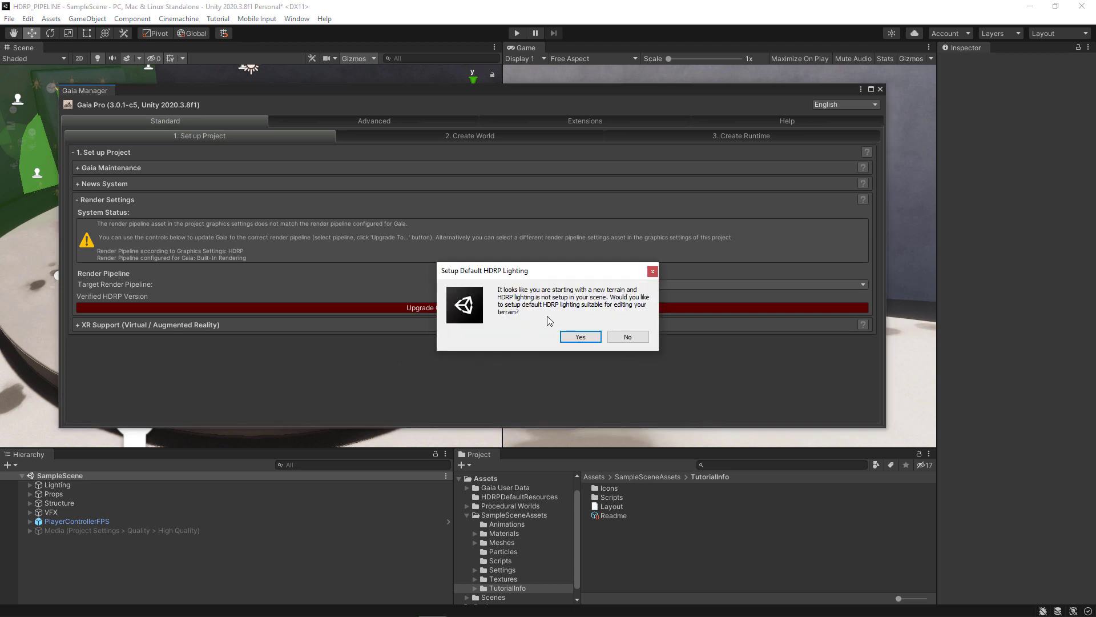
click(578, 338)
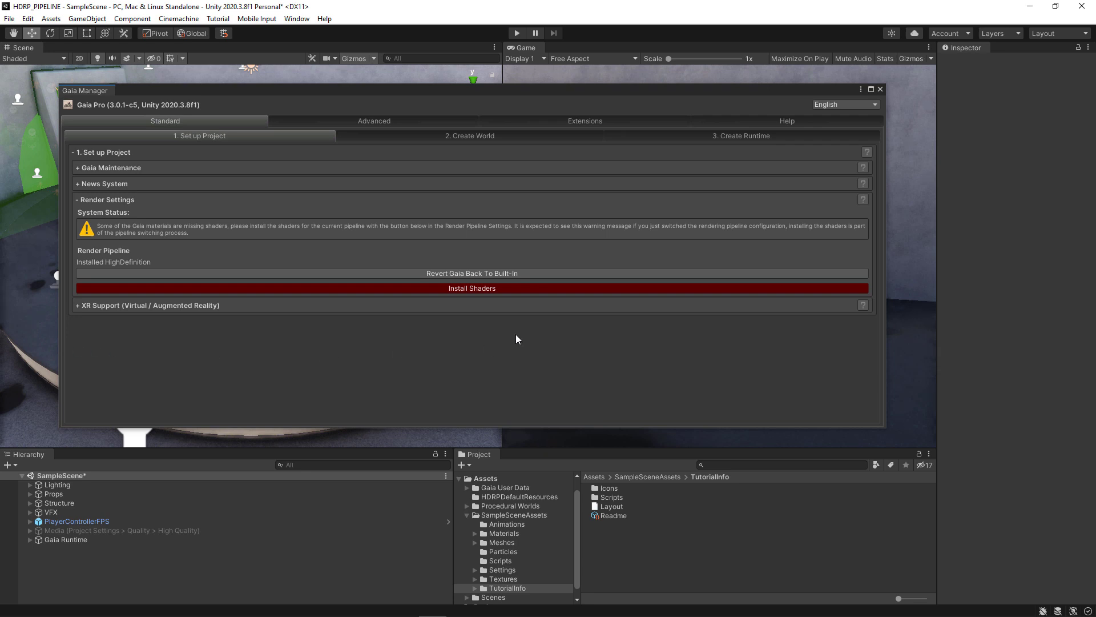
- Install Gaia's shaders and materials for the High Definition pipeline
click(482, 289)
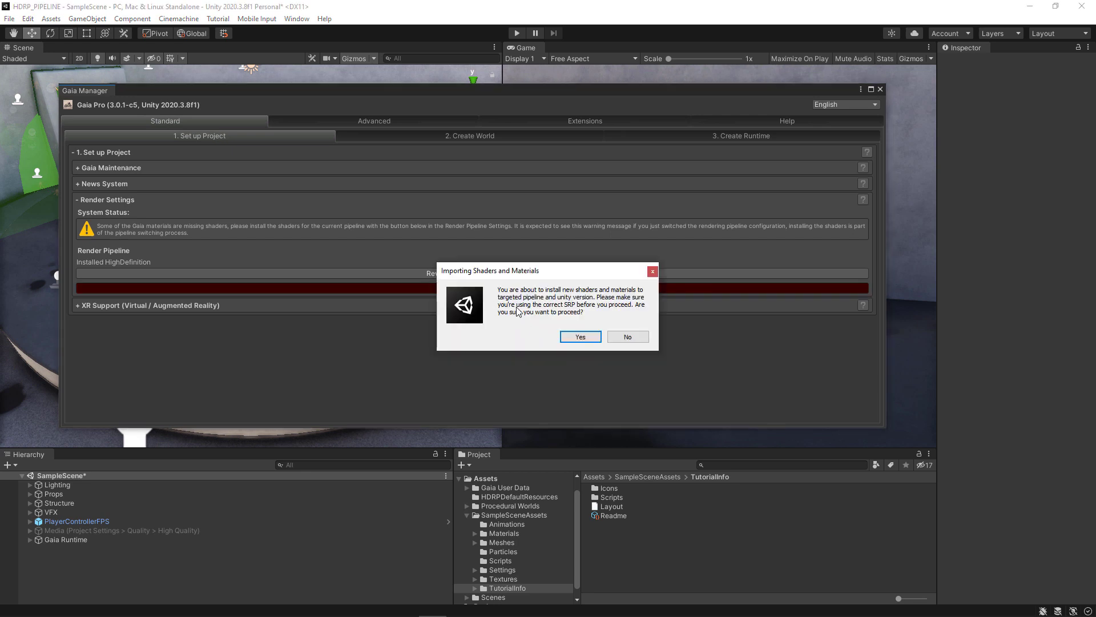
click(578, 339)
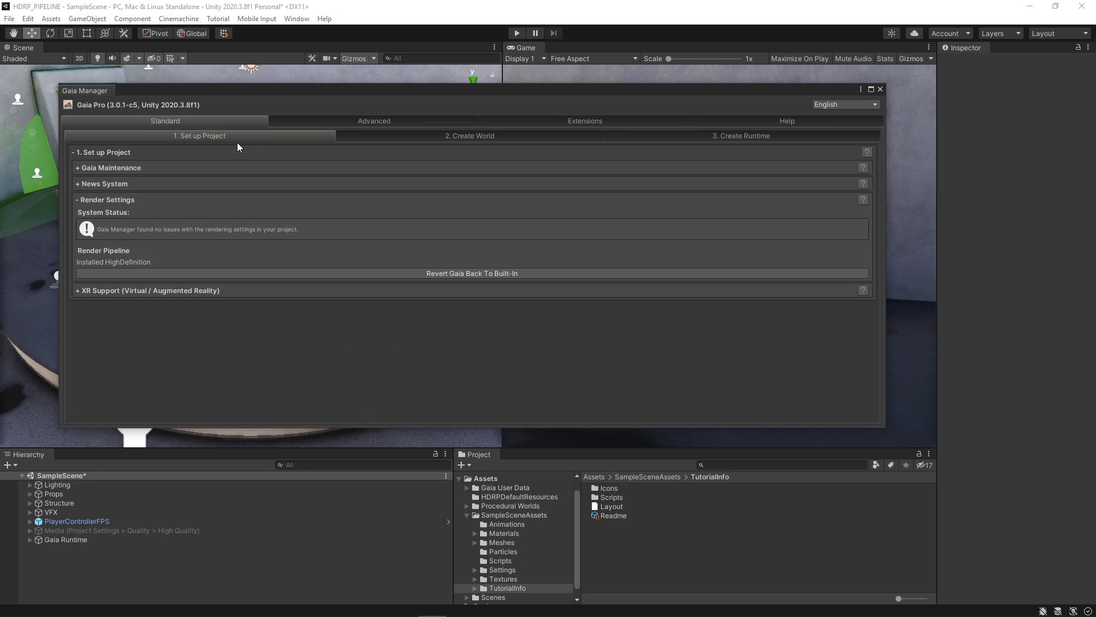
- Create a new scene from the Basic Outdoors (HDRP) template without saving SampleScene, storing it as HDRP_001 in the Scenes folder
click(9, 20)
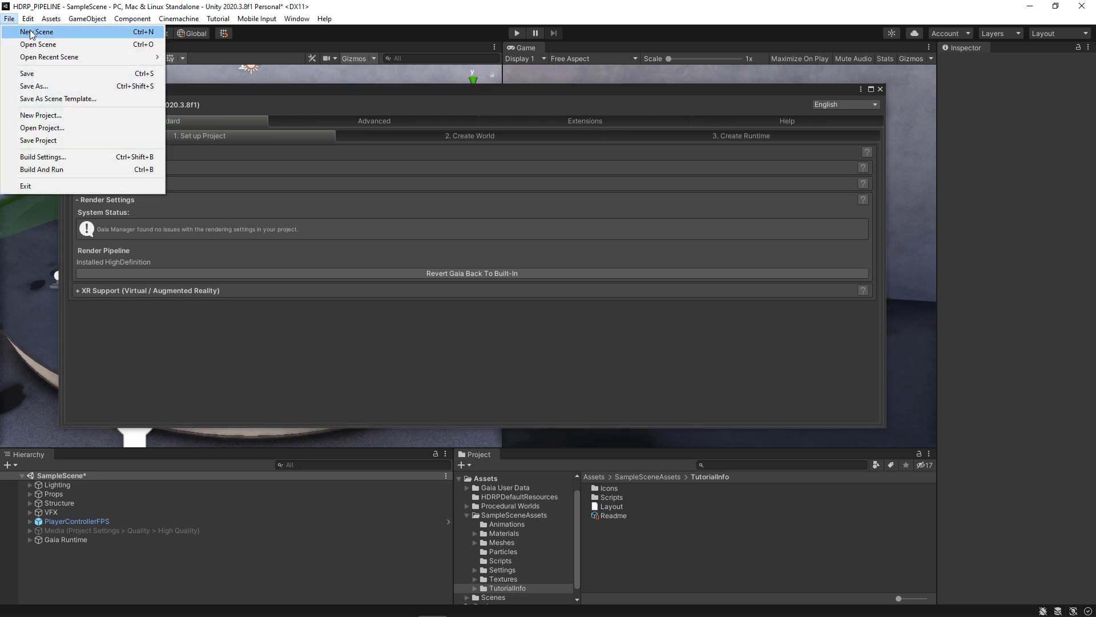
click(31, 33)
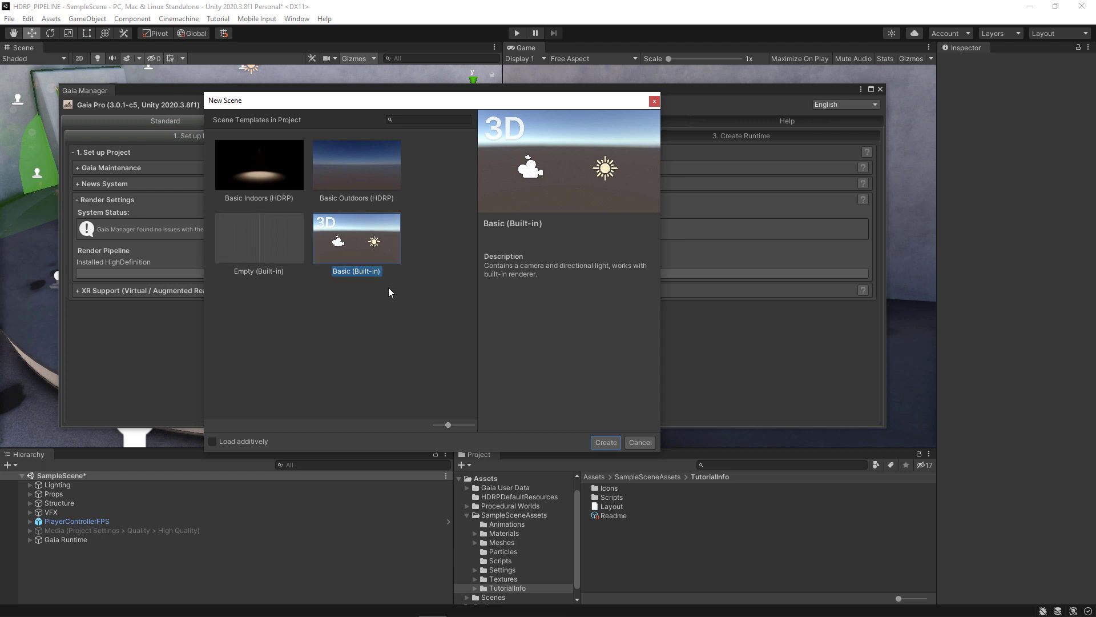
click(352, 176)
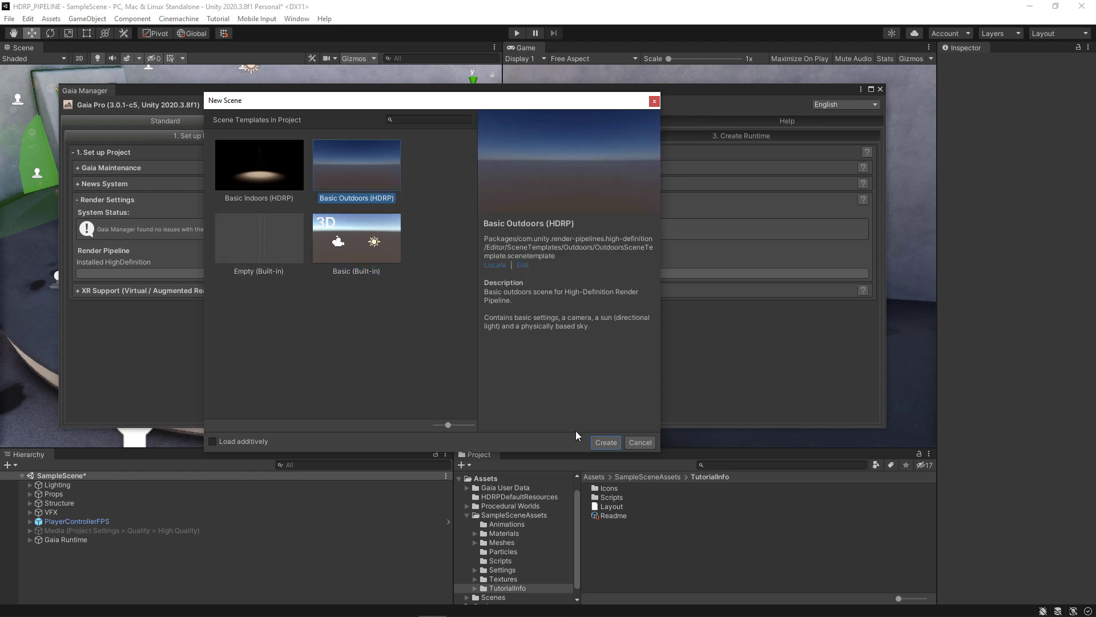
click(605, 444)
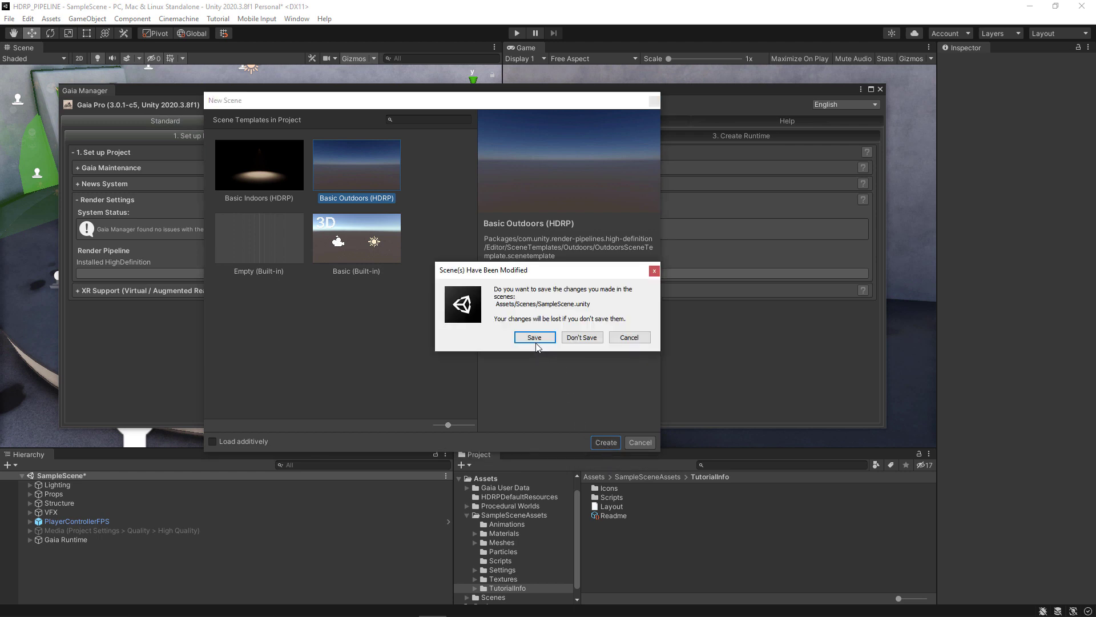
click(576, 337)
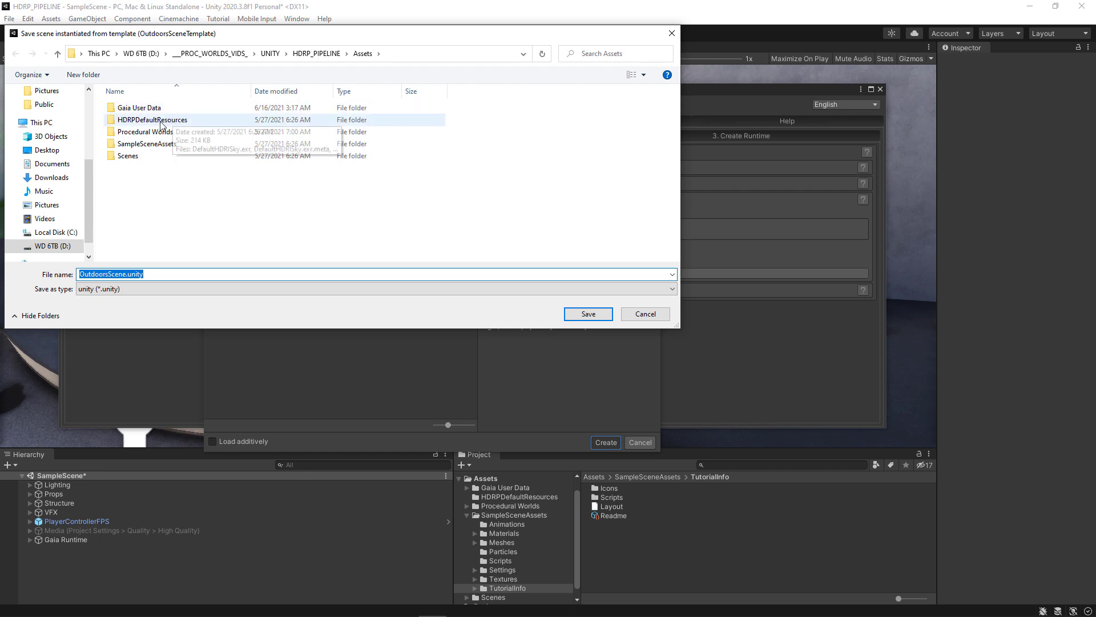
double_click(128, 155)
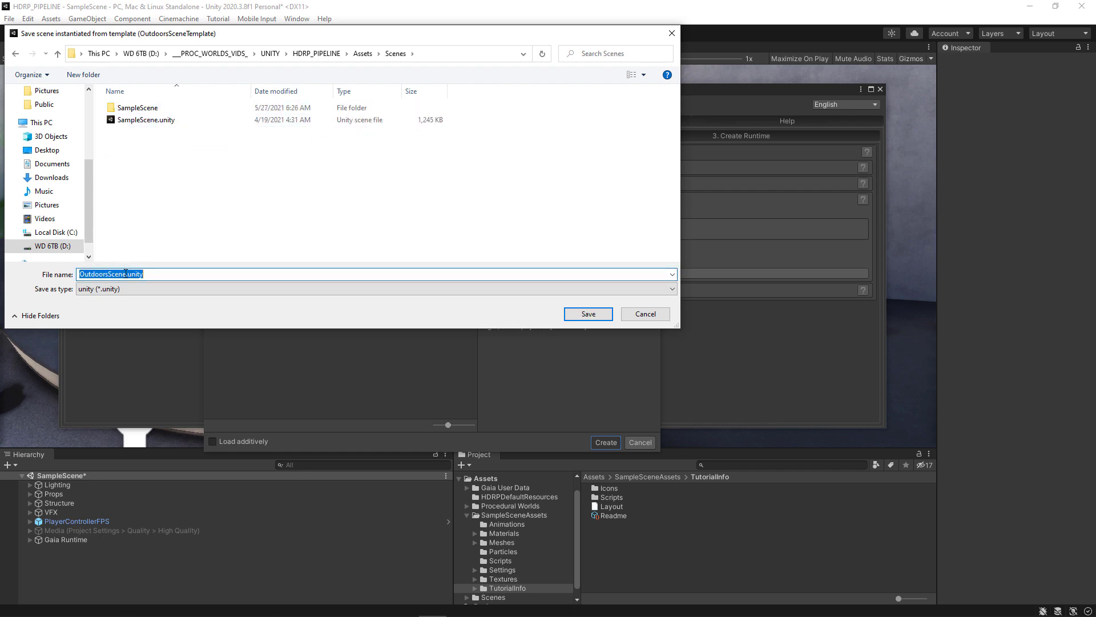
text(HDRP_001)
click(593, 319)
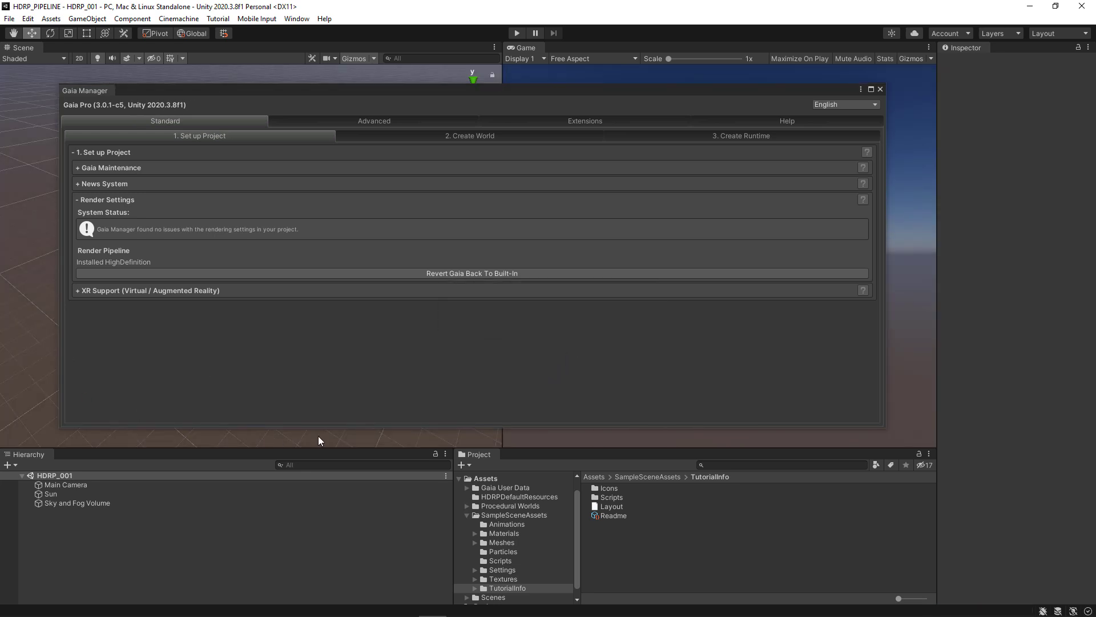
- Collapse the SampleSceneAssets folder, show the contents of the Scenes folder, and save the project
scroll(492, 560, down, 1)
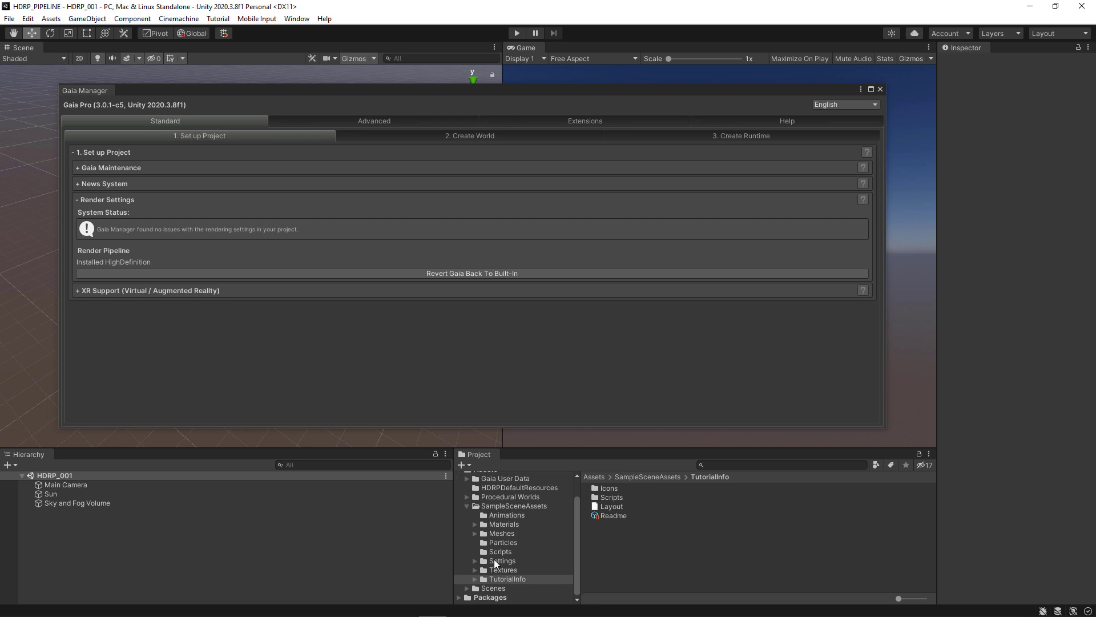
click(466, 506)
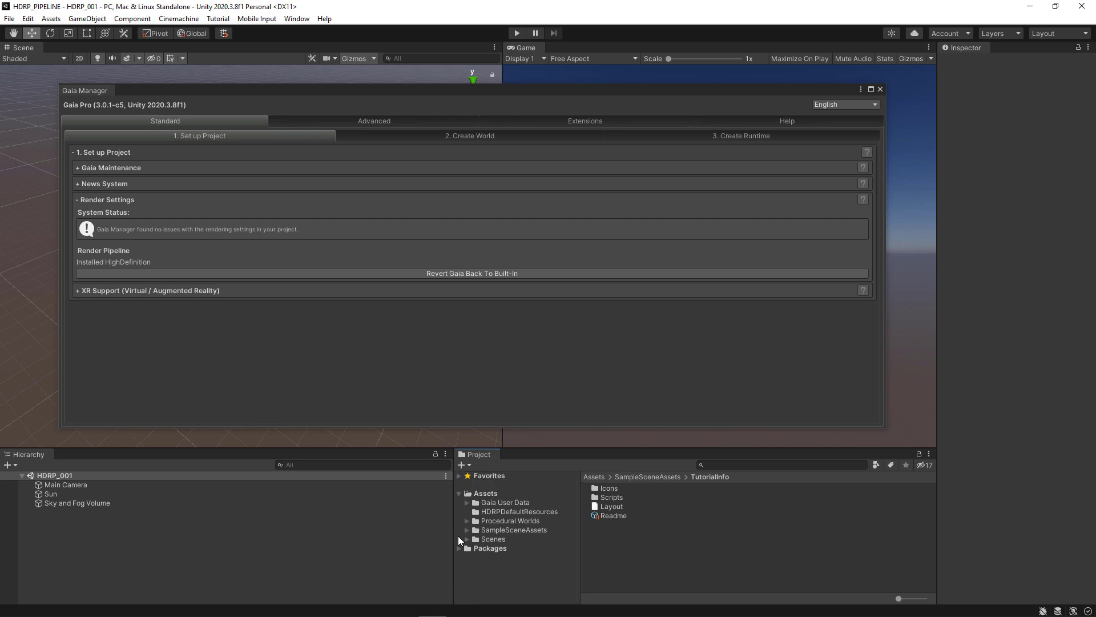
click(467, 539)
click(496, 540)
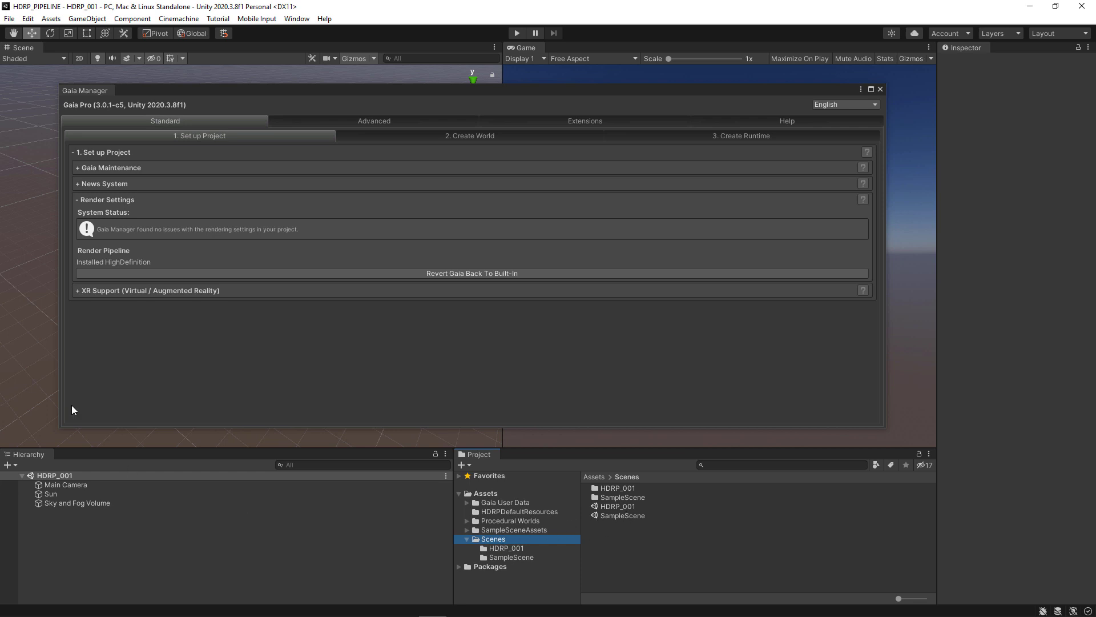
click(8, 20)
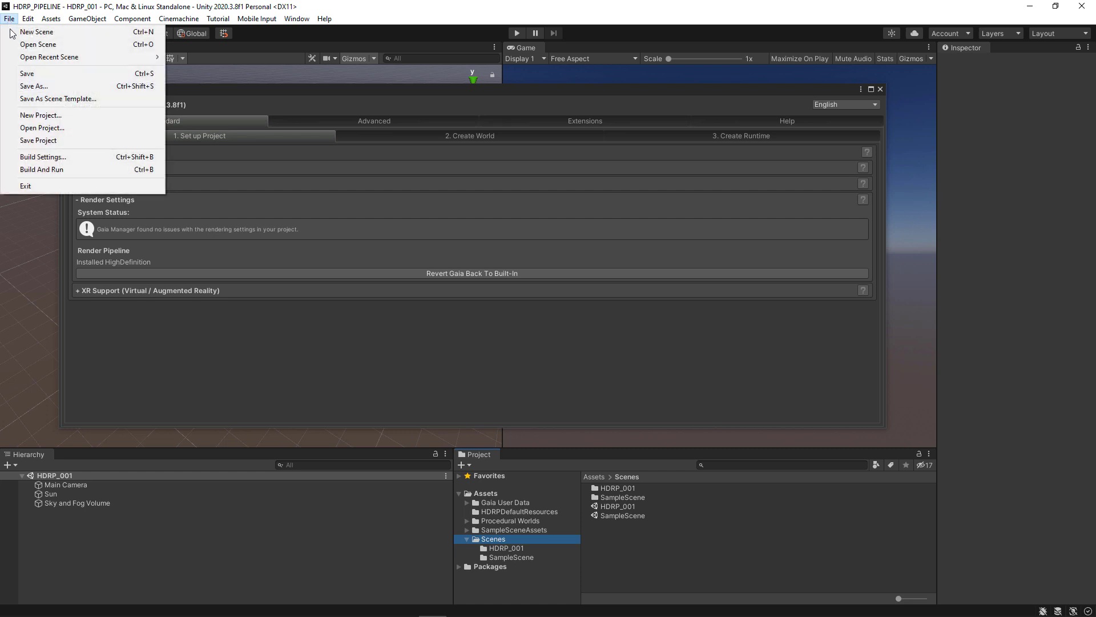
click(40, 141)
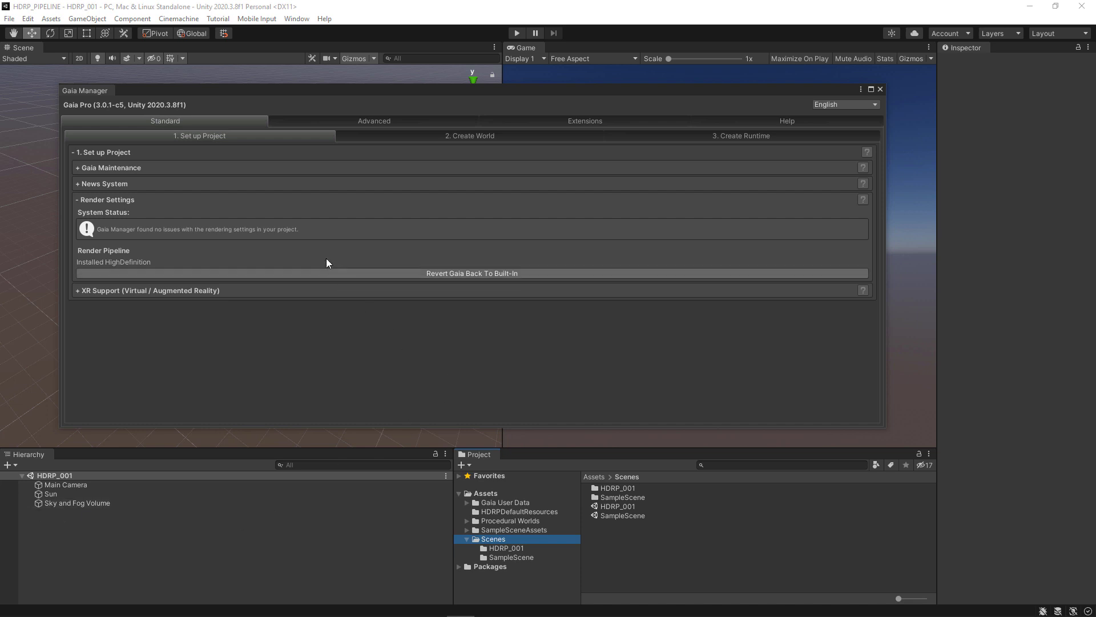
- Look through the Gaia Manager's Create World, Advanced, Extensions and Help pages and return to the standard project setup
click(434, 137)
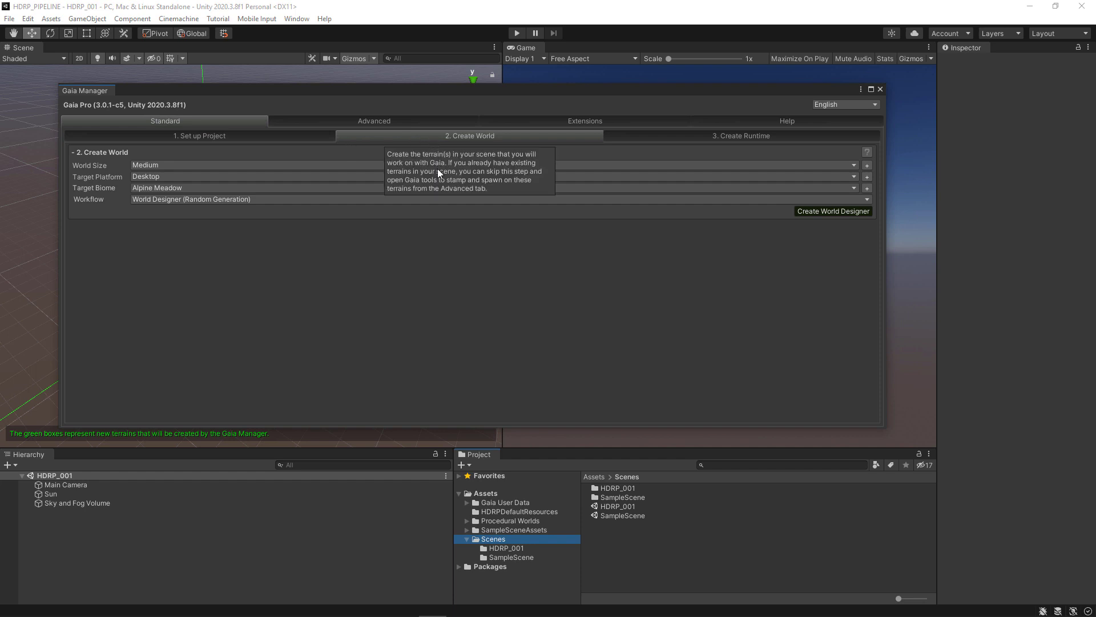
click(213, 136)
click(277, 117)
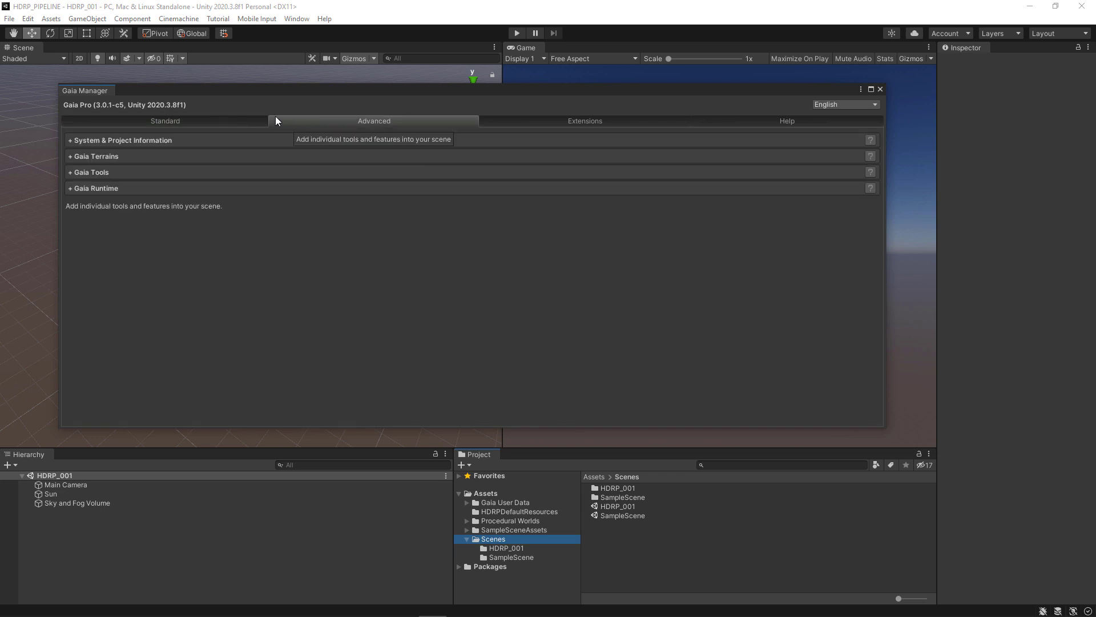
click(222, 120)
click(599, 123)
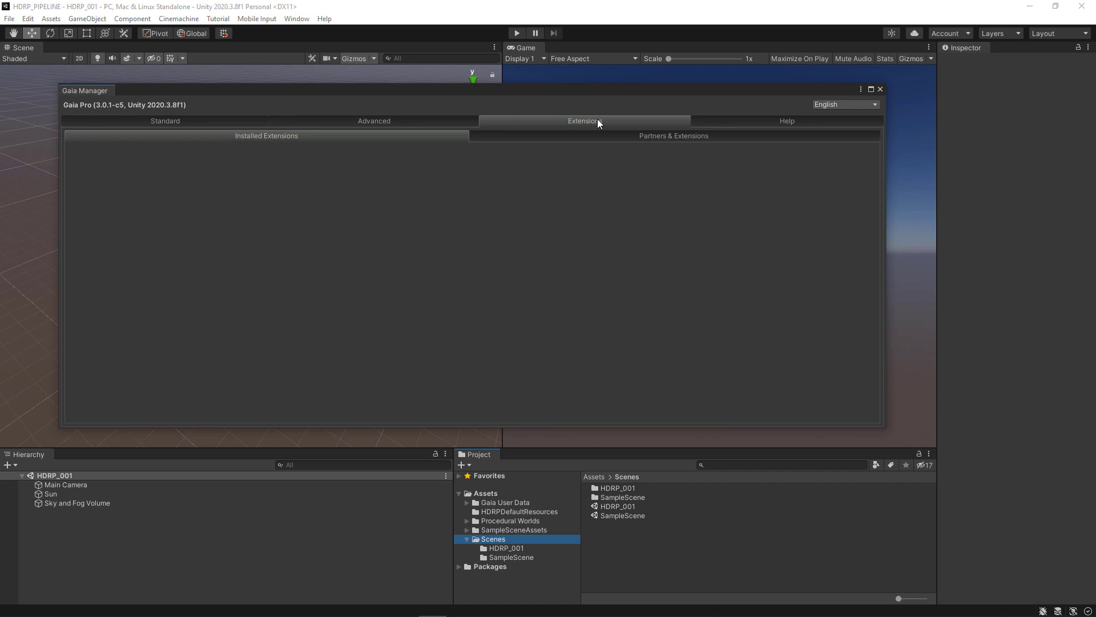
click(768, 121)
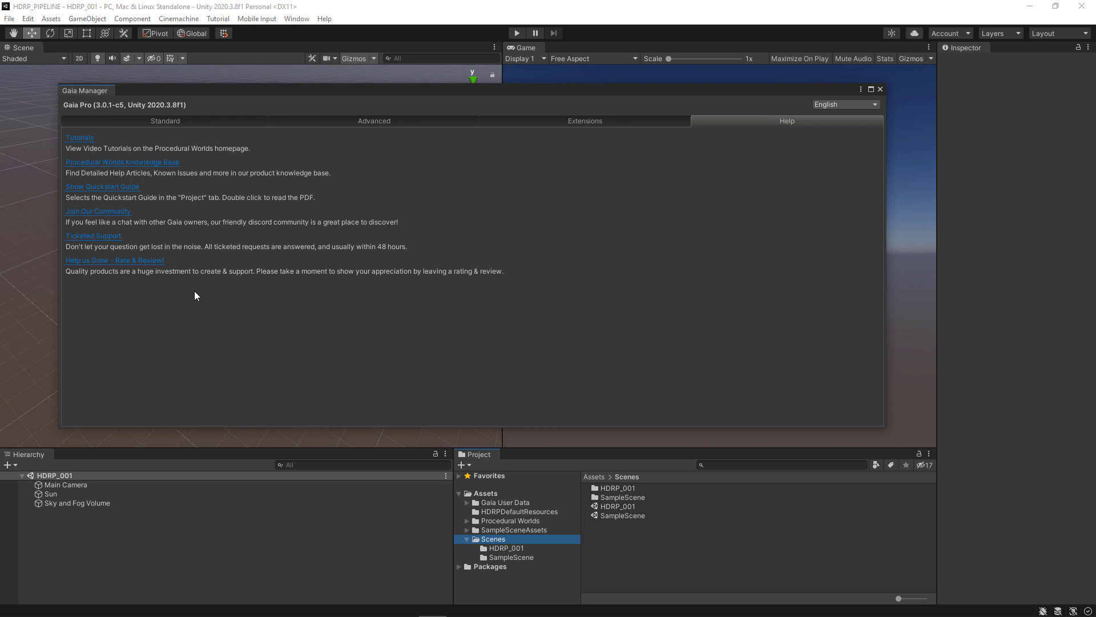
click(186, 119)
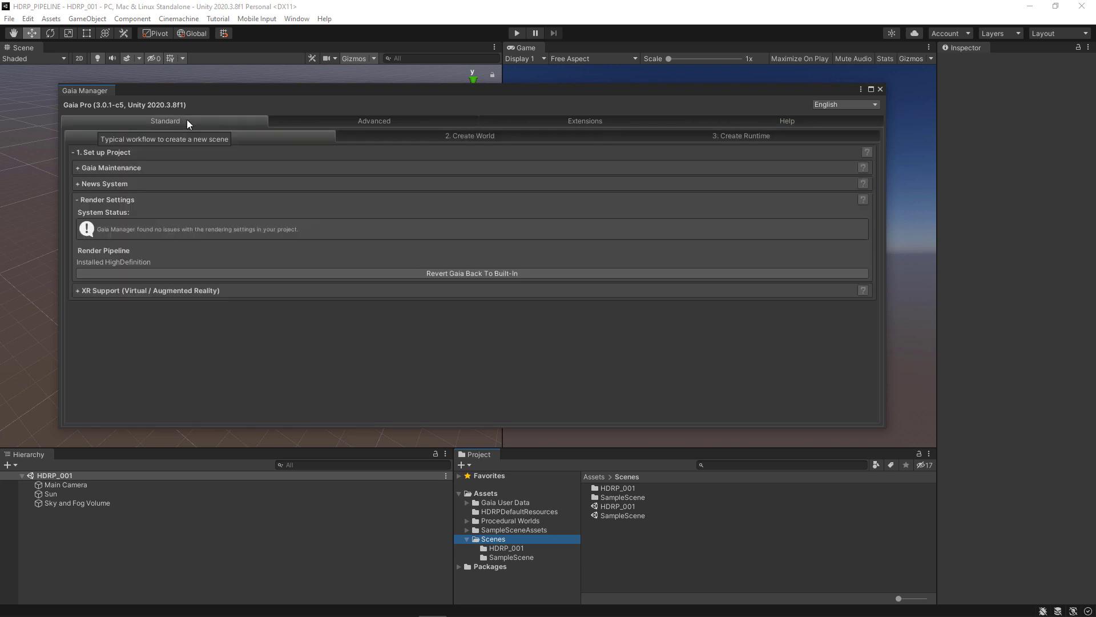
- Go to Gaia's Create World stage and examine the advanced settings for world size and target platform
click(429, 135)
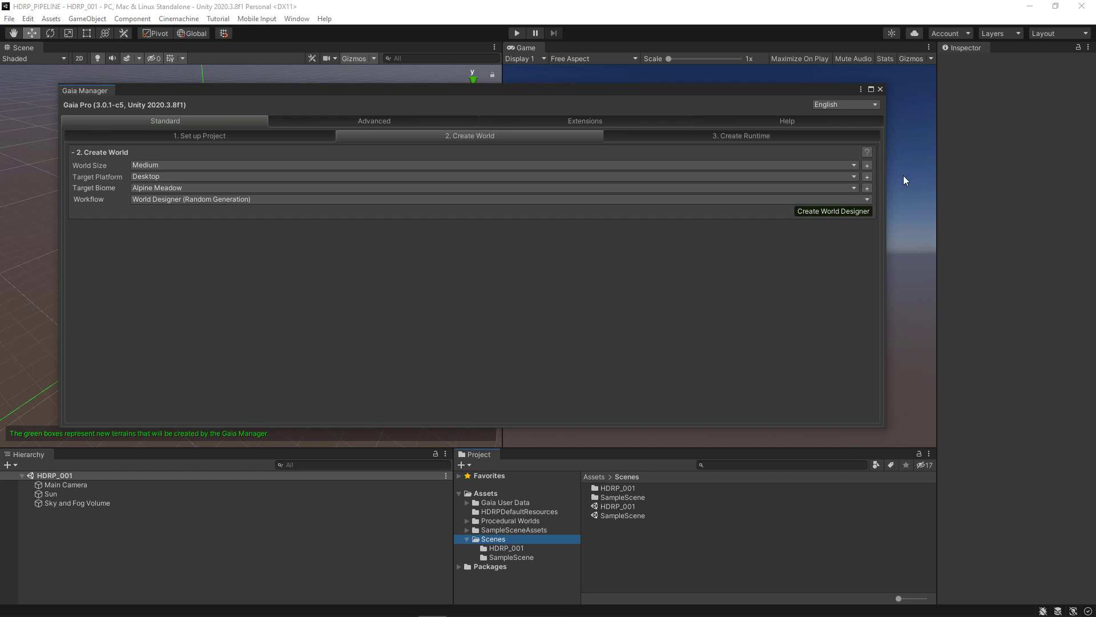
click(869, 166)
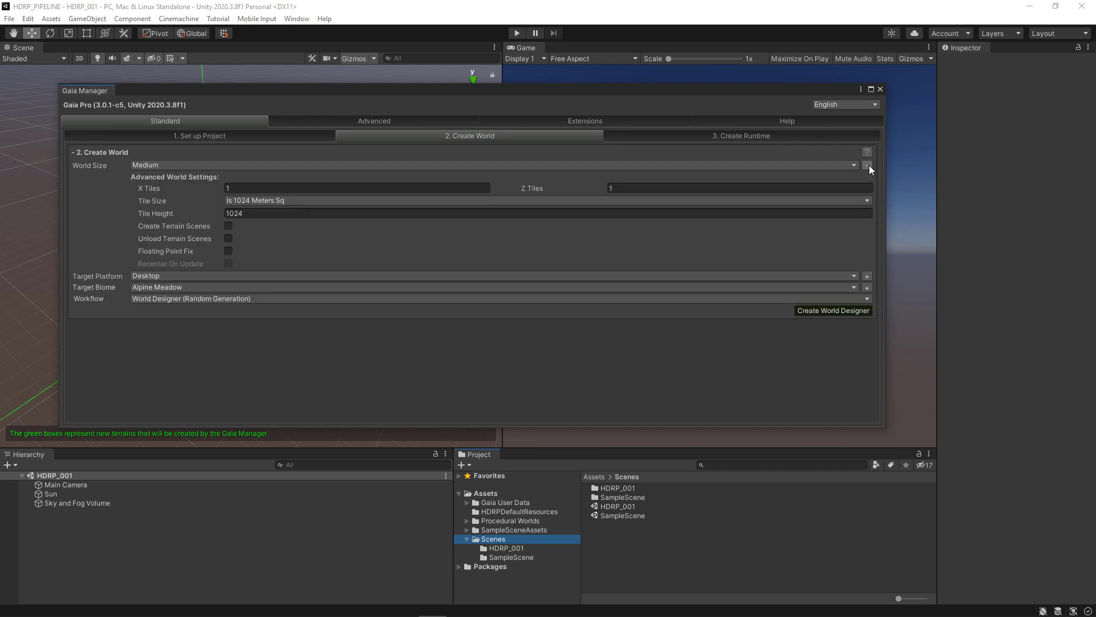
click(868, 165)
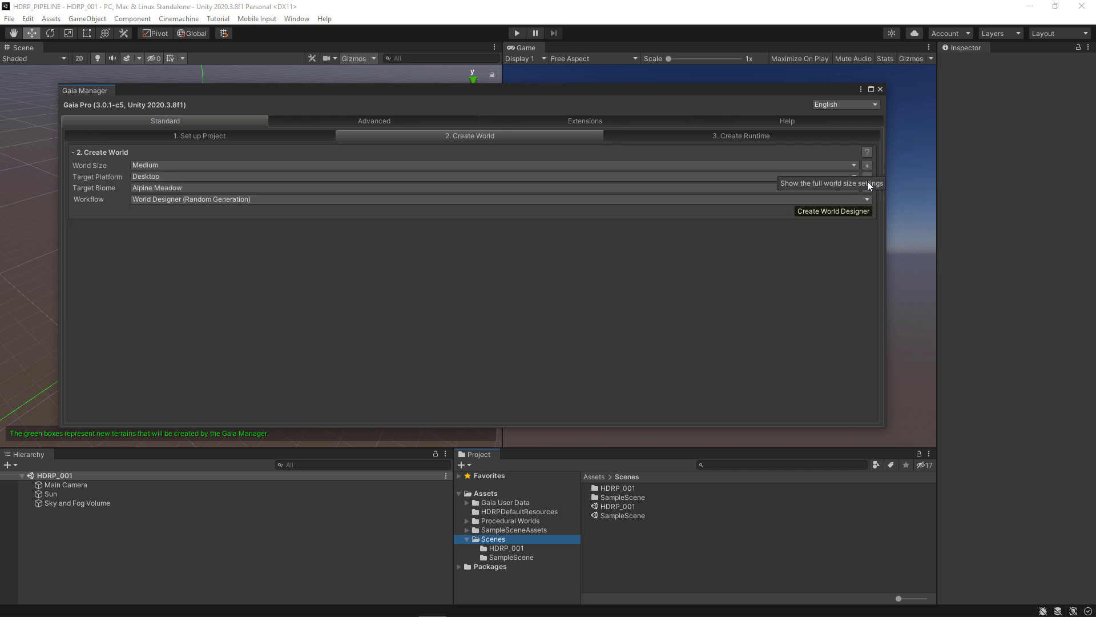
click(867, 178)
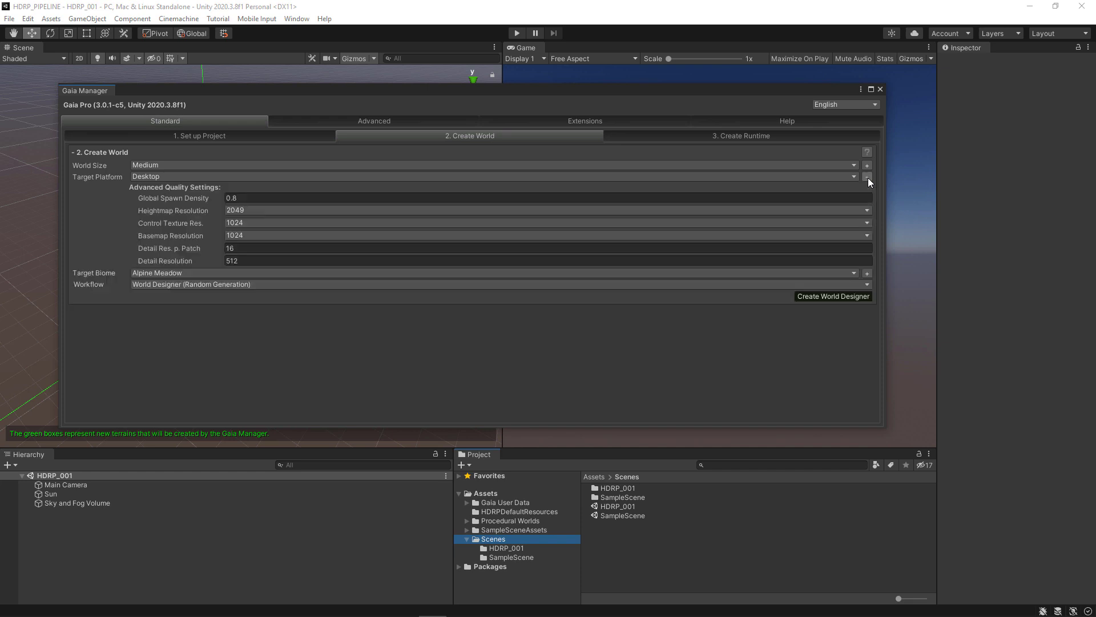
click(868, 177)
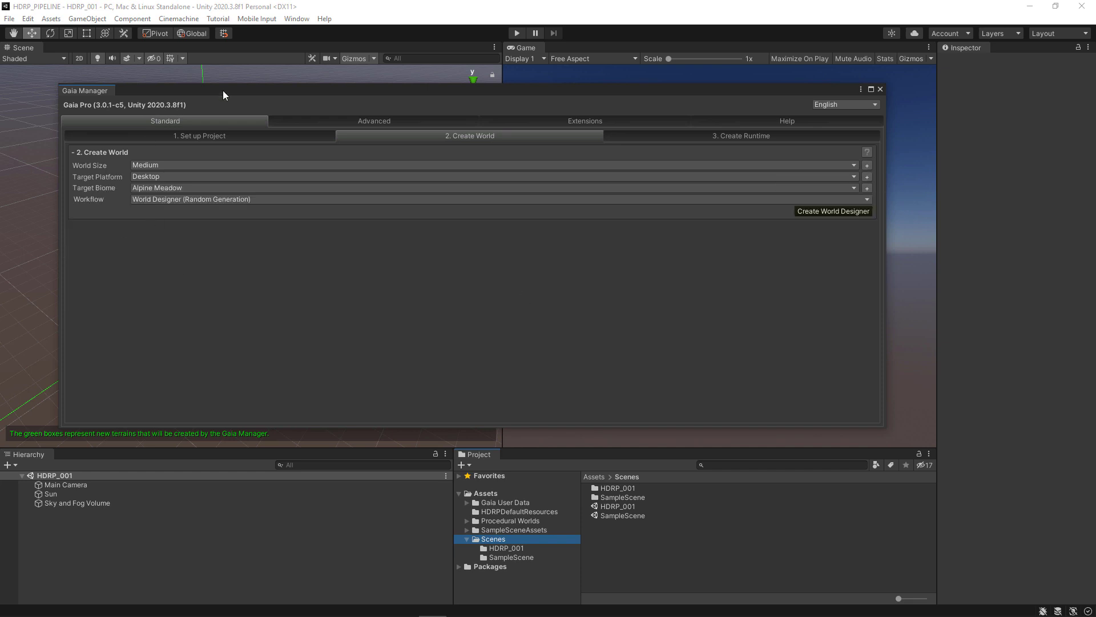
- Move the Gaia Manager off the Scene view and bring the whole green terrain preview box into sight
drag(223, 93, 666, 70)
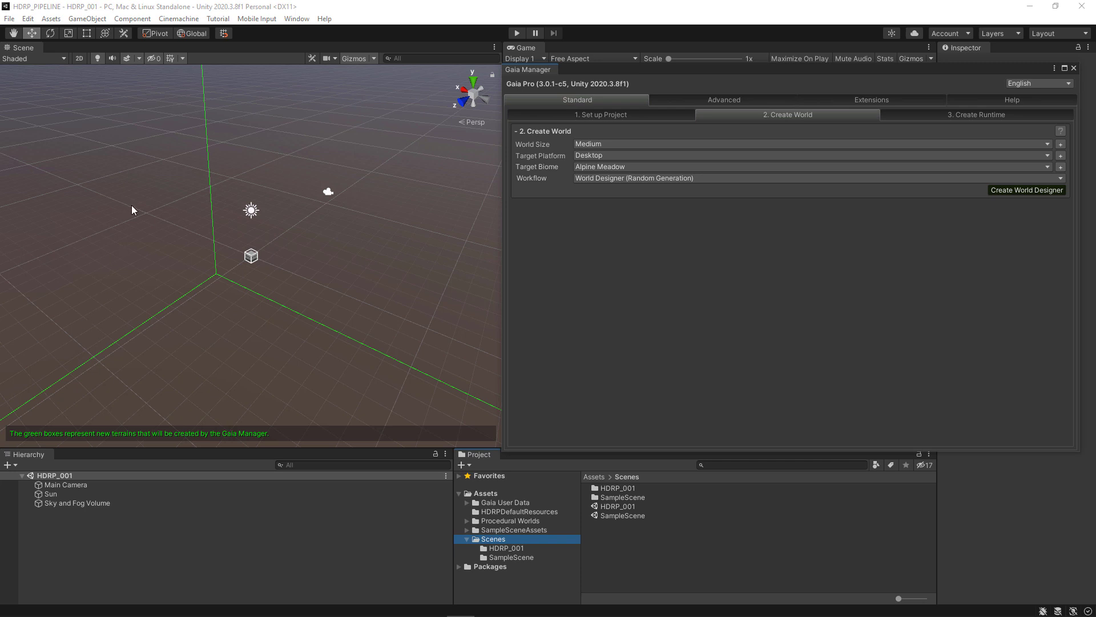
scroll(163, 232, down, 5)
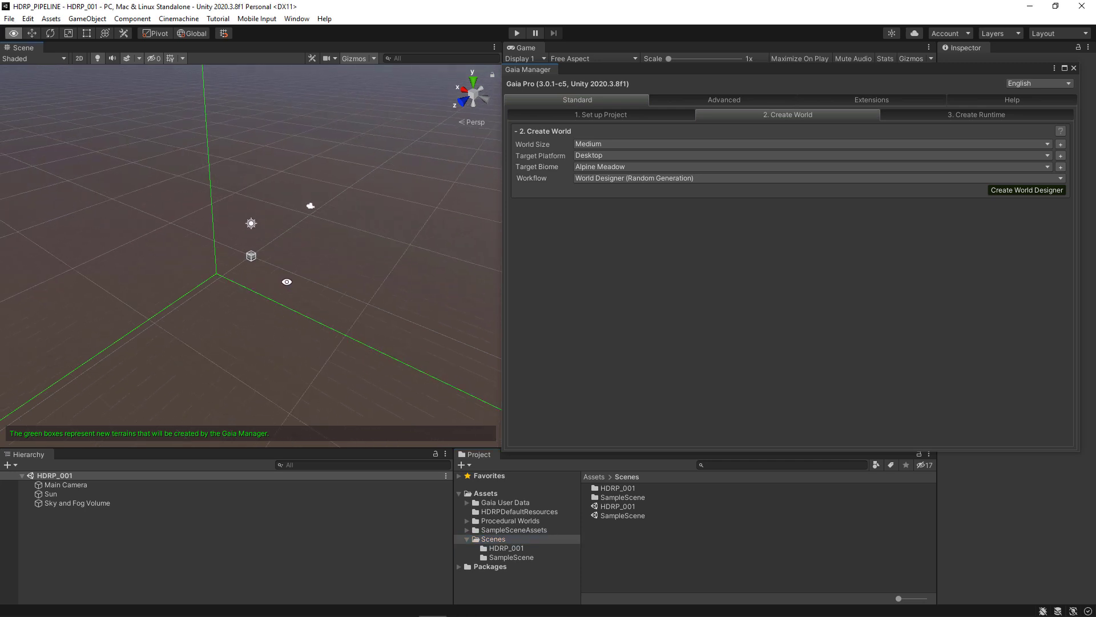
alt+right_drag(257, 282, 140, 214)
alt+right_drag(248, 261, 134, 197)
alt+right_drag(380, 310, 94, 199)
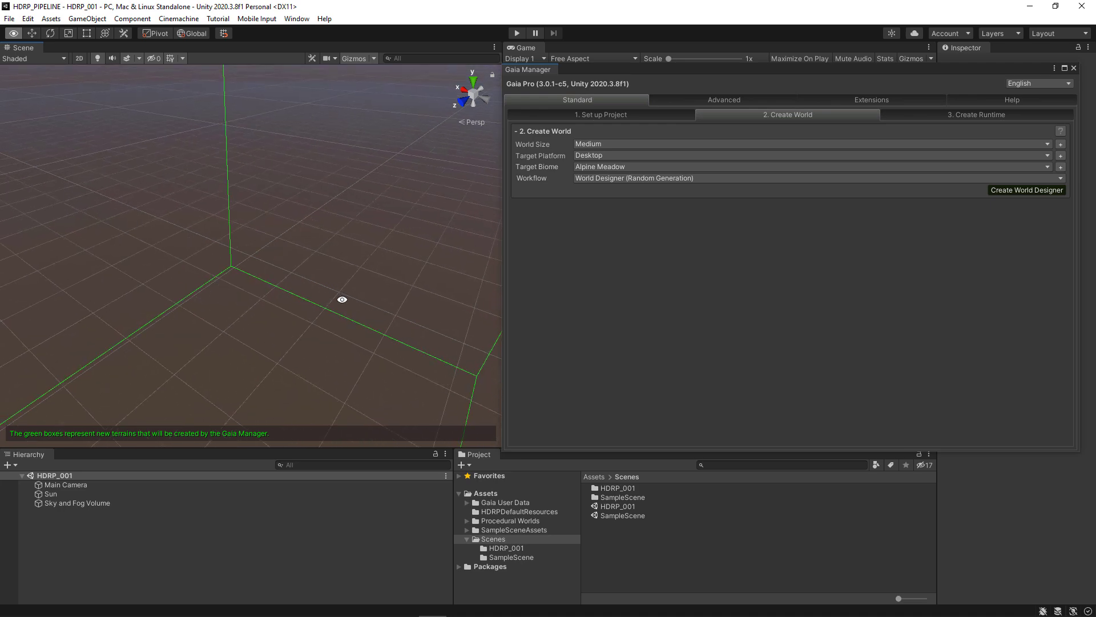
alt+right_drag(343, 299, 123, 217)
alt+right_drag(238, 294, 252, 235)
alt+right_drag(340, 292, 230, 257)
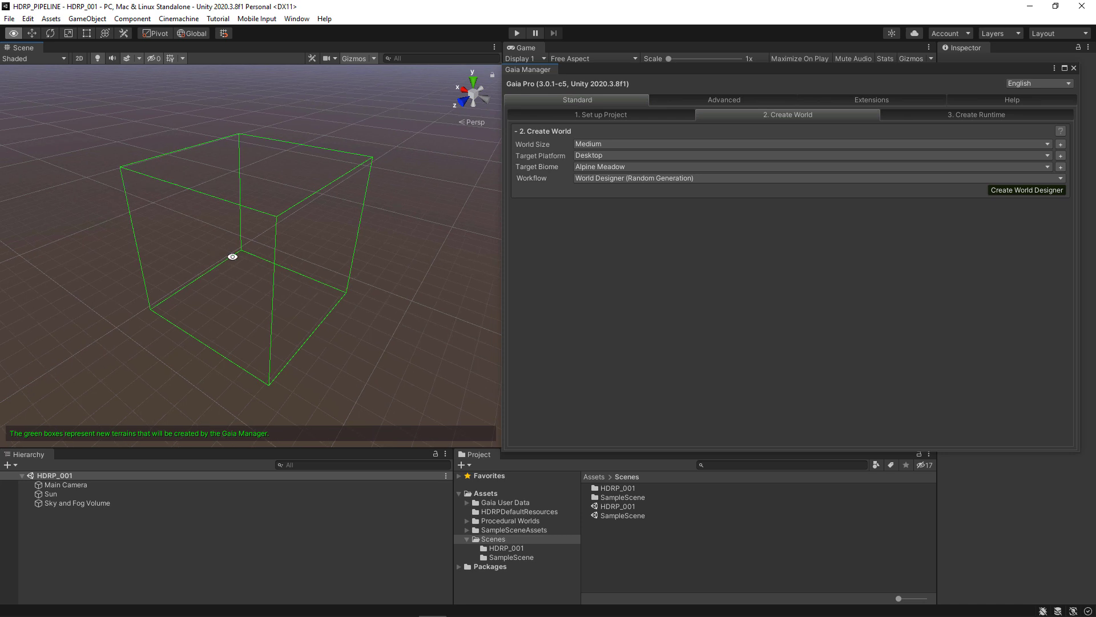
- Compare the Tiny, Small, Medium and Large world size presets in the terrain preview and return to Medium
click(622, 145)
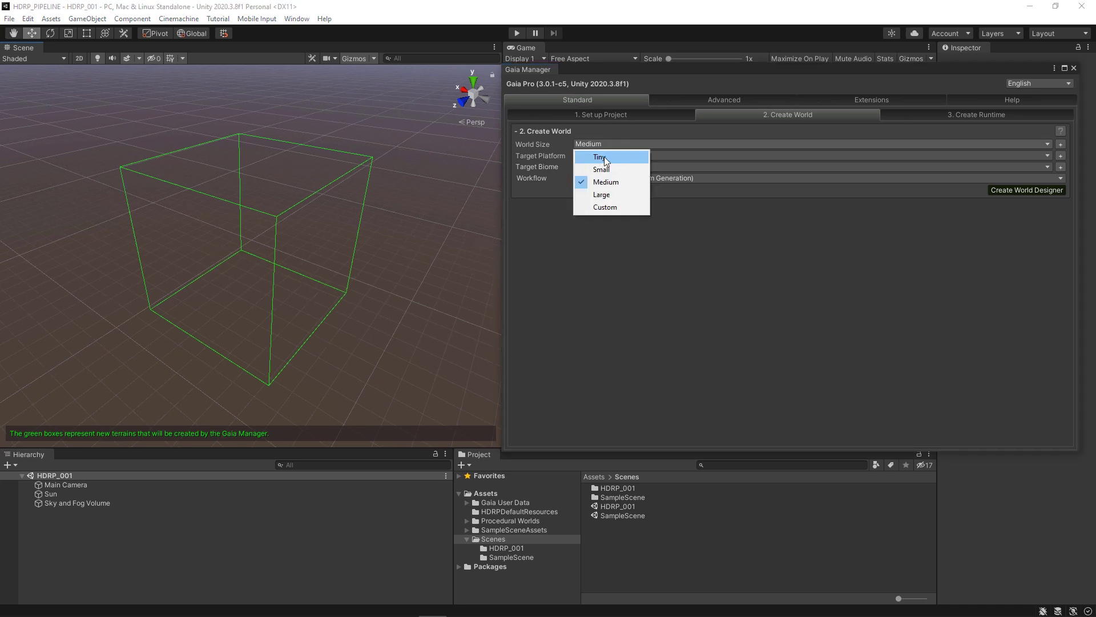
click(605, 159)
click(606, 143)
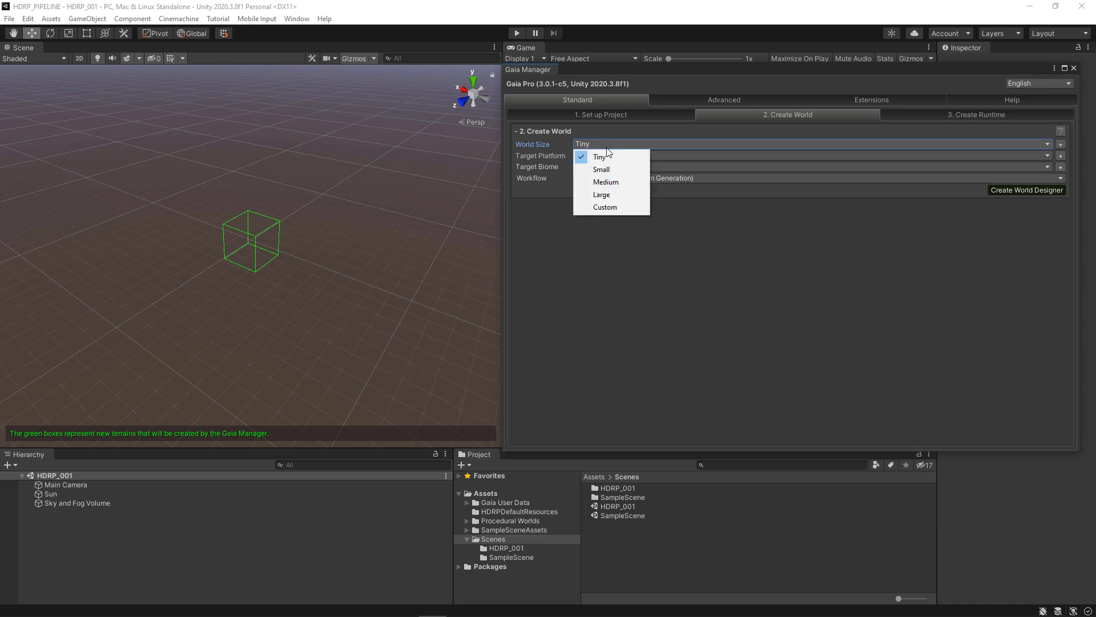
click(605, 169)
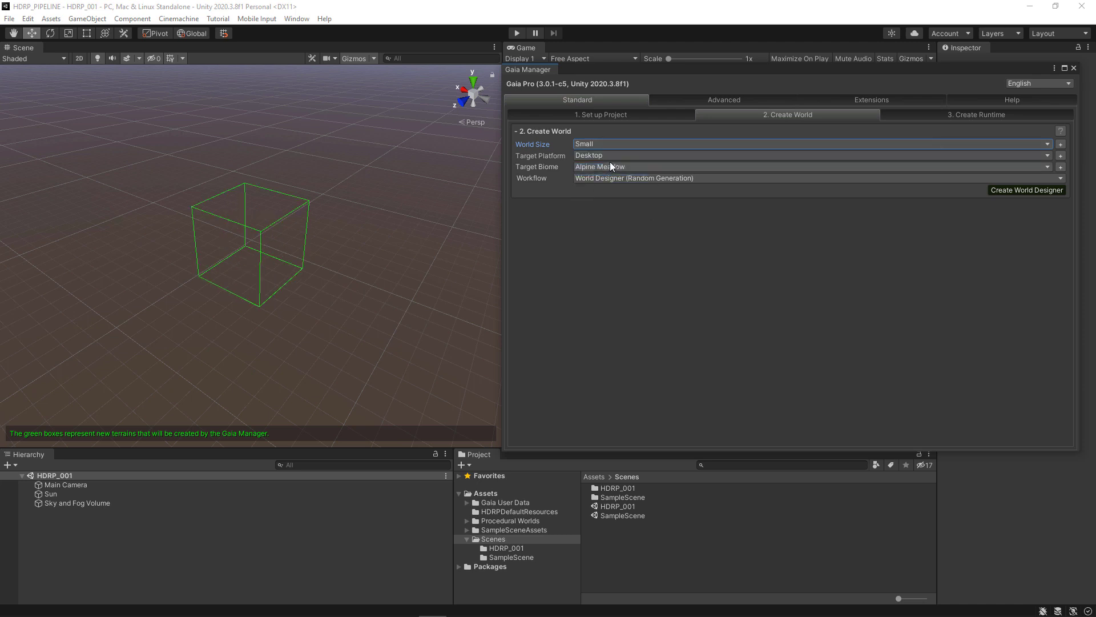
click(611, 143)
click(611, 182)
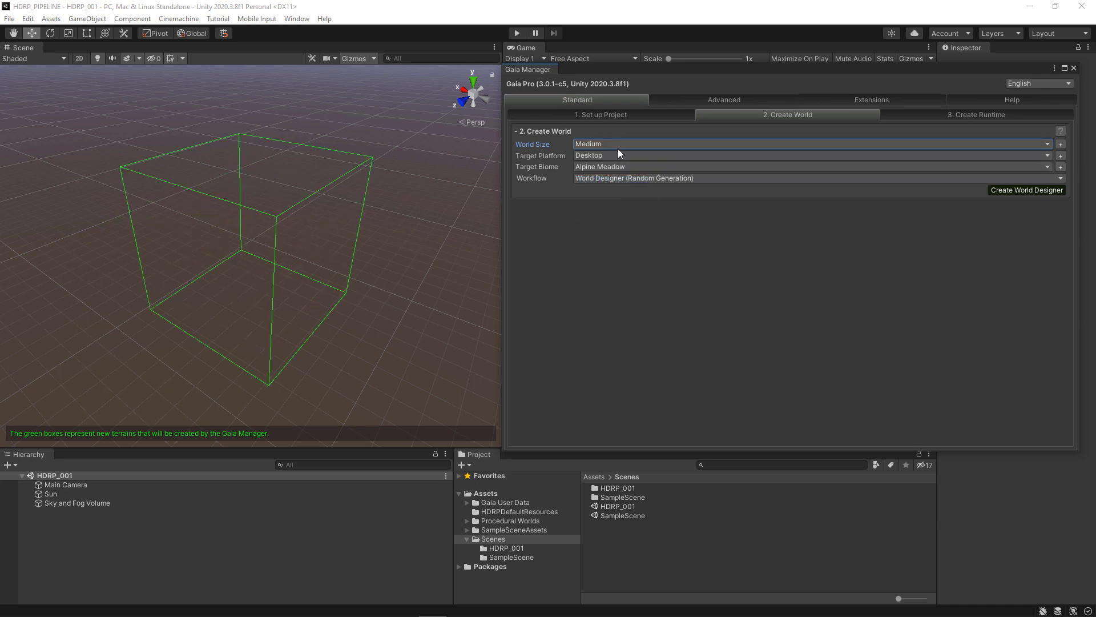
click(617, 143)
click(610, 195)
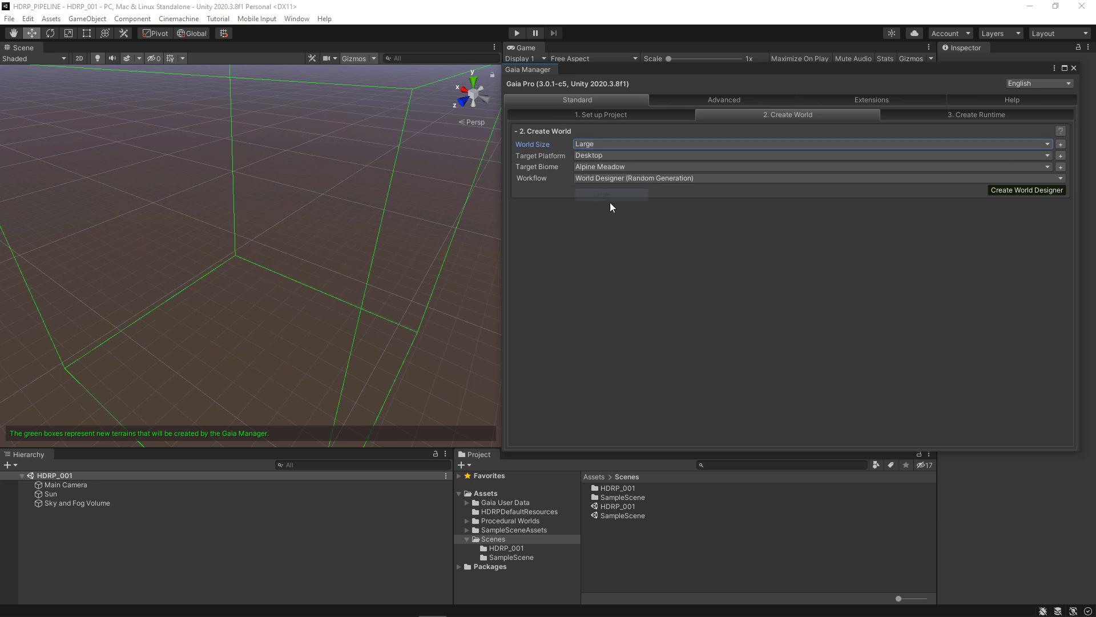
click(602, 146)
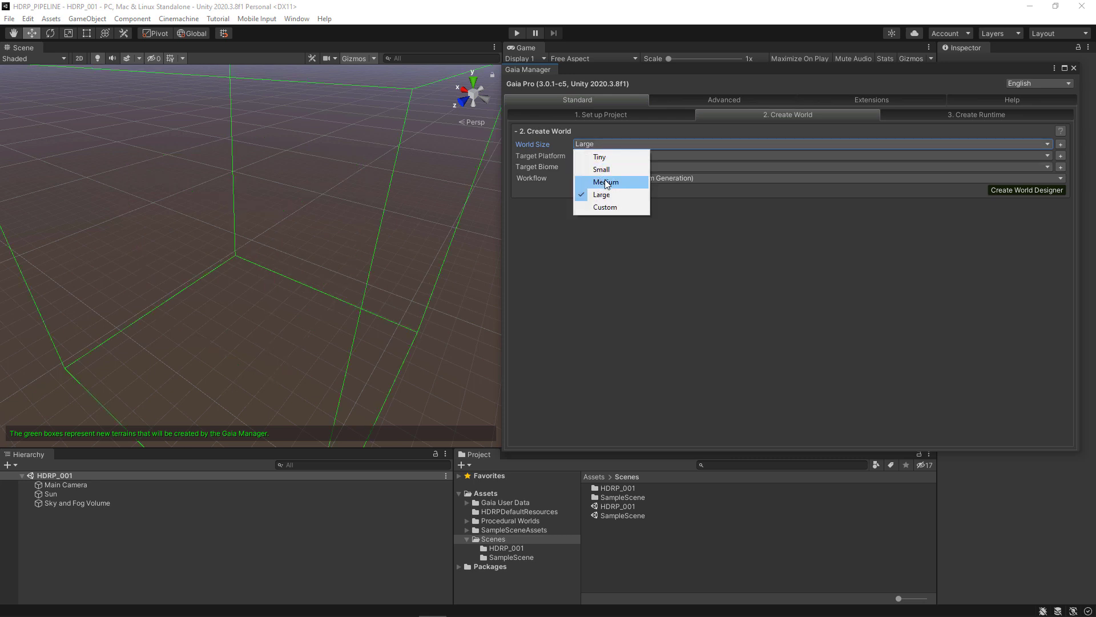
click(605, 180)
- Try a custom world size of 3 X tiles by 3 Z tiles and view the whole terrain grid preview
click(600, 143)
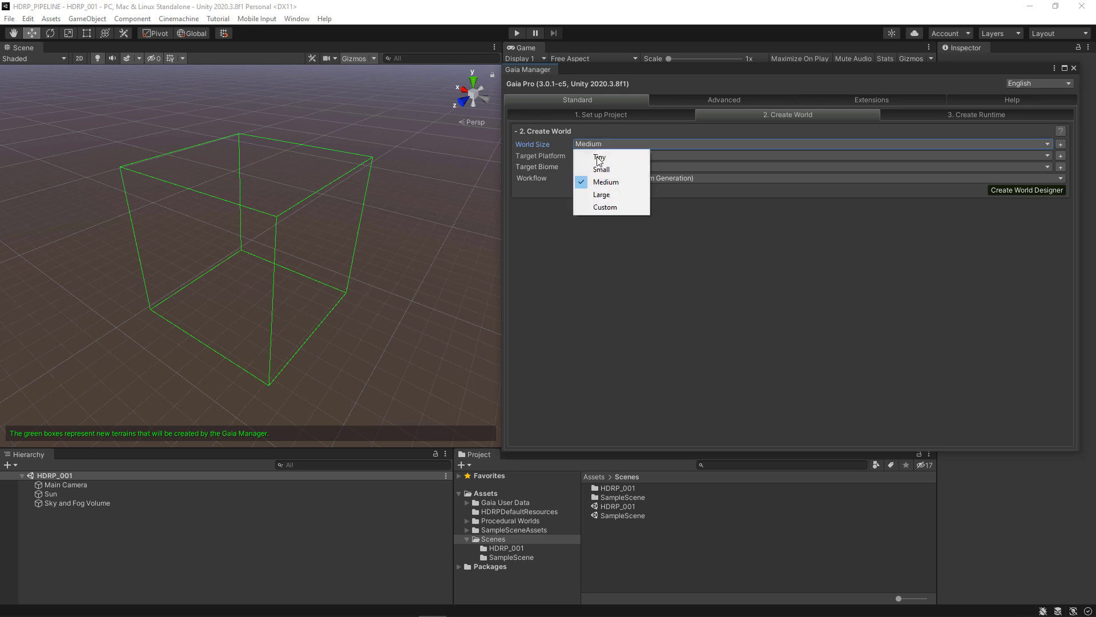
click(606, 207)
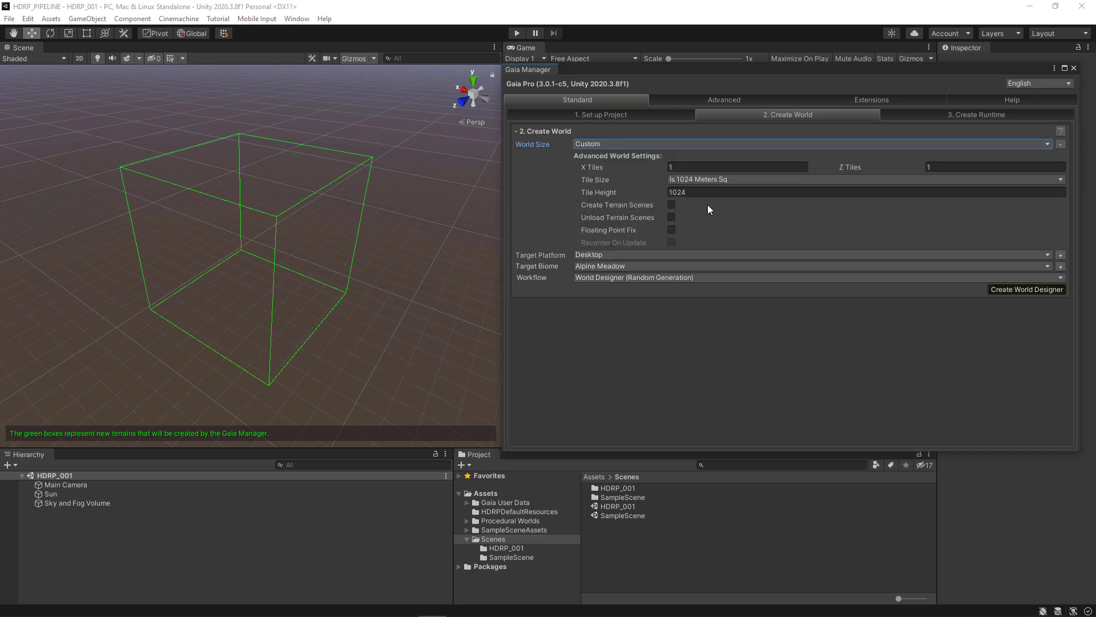
click(676, 166)
text(3)
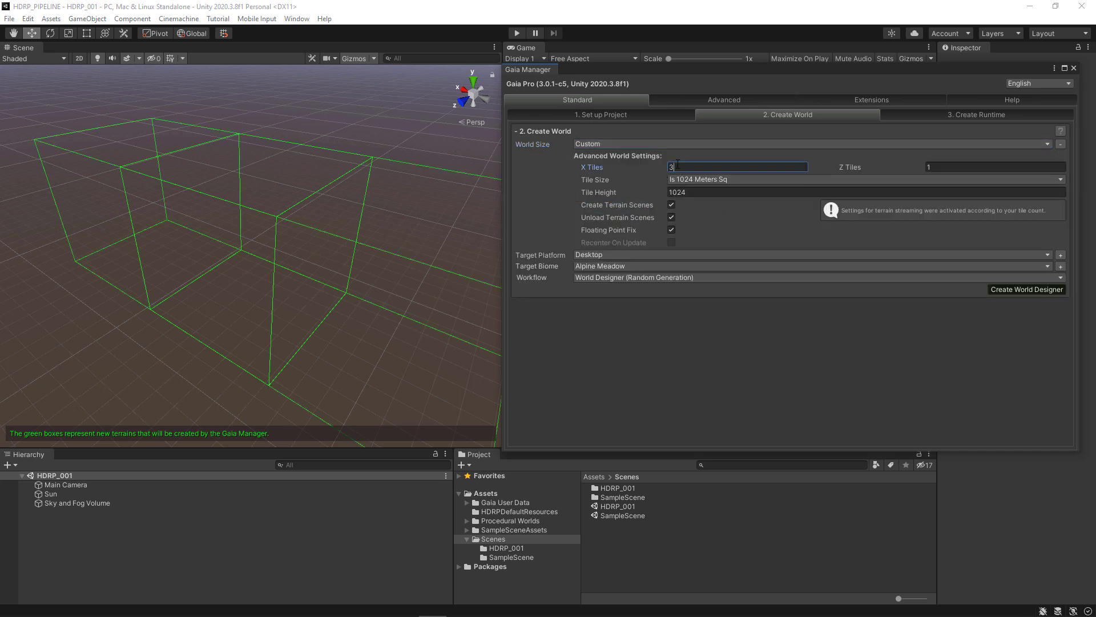
click(943, 166)
text(3)
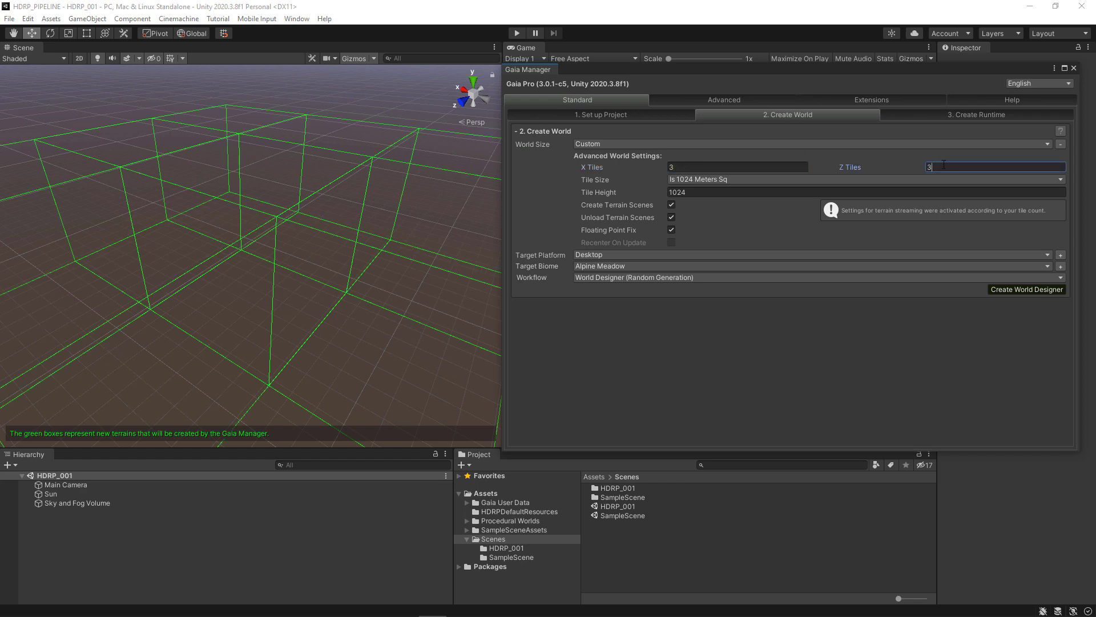
alt+drag(345, 299, 234, 273)
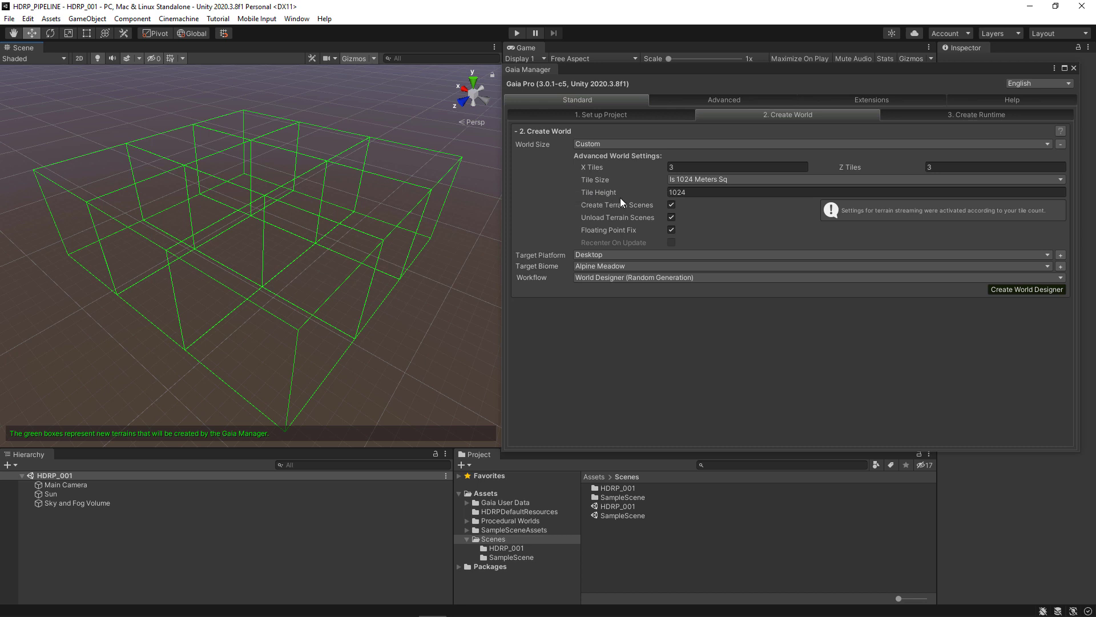
- Set both X and Z tiles back to 1 and collapse the advanced world settings
click(697, 168)
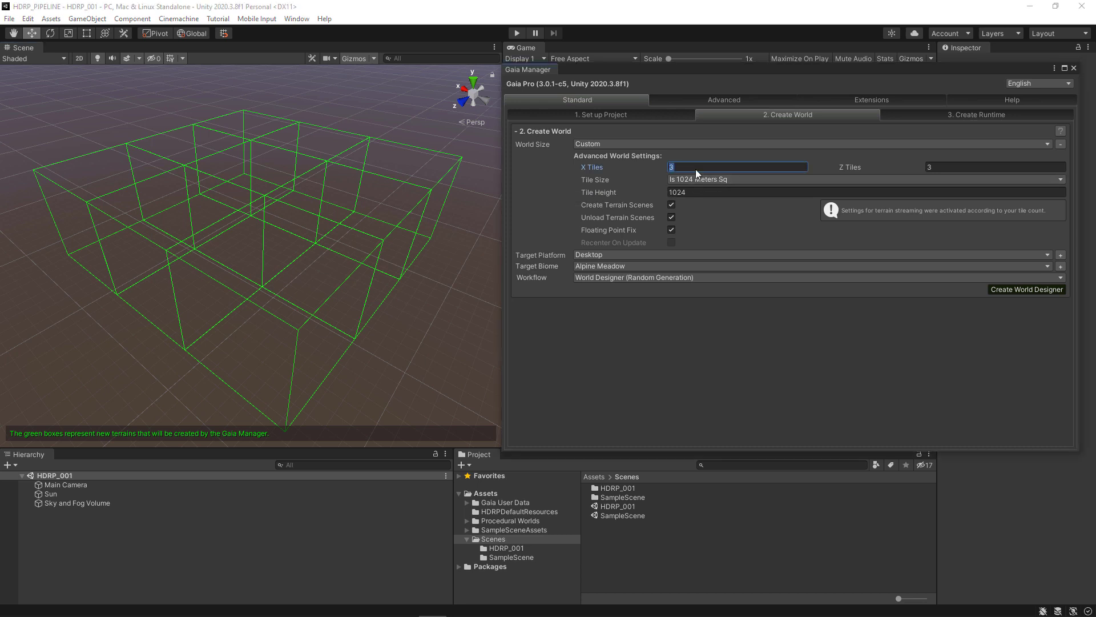
text(1)
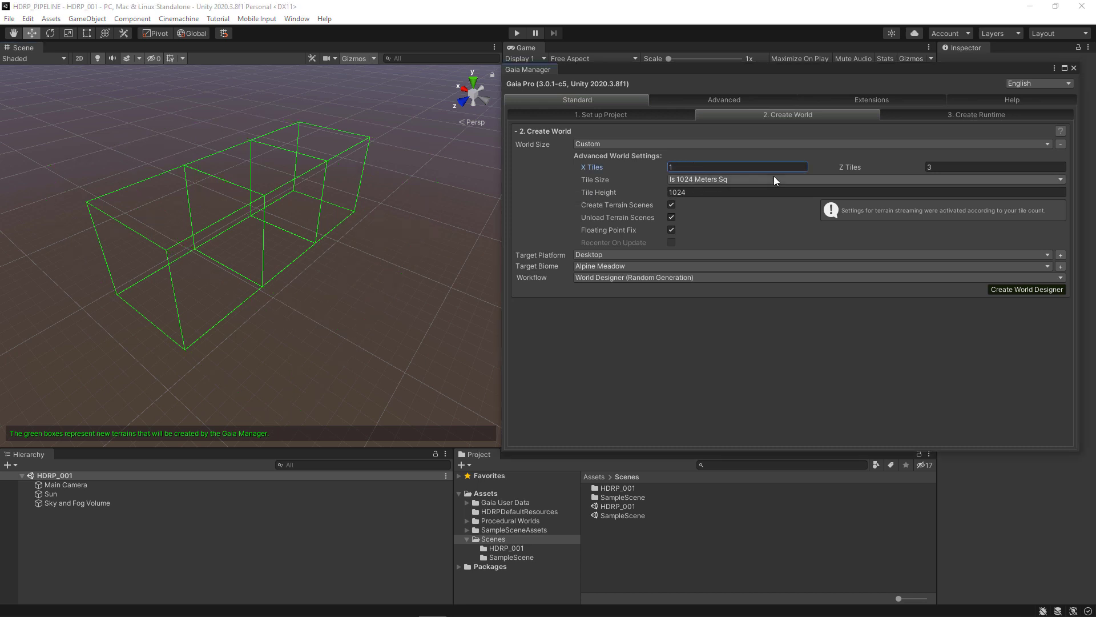
click(934, 169)
text(1)
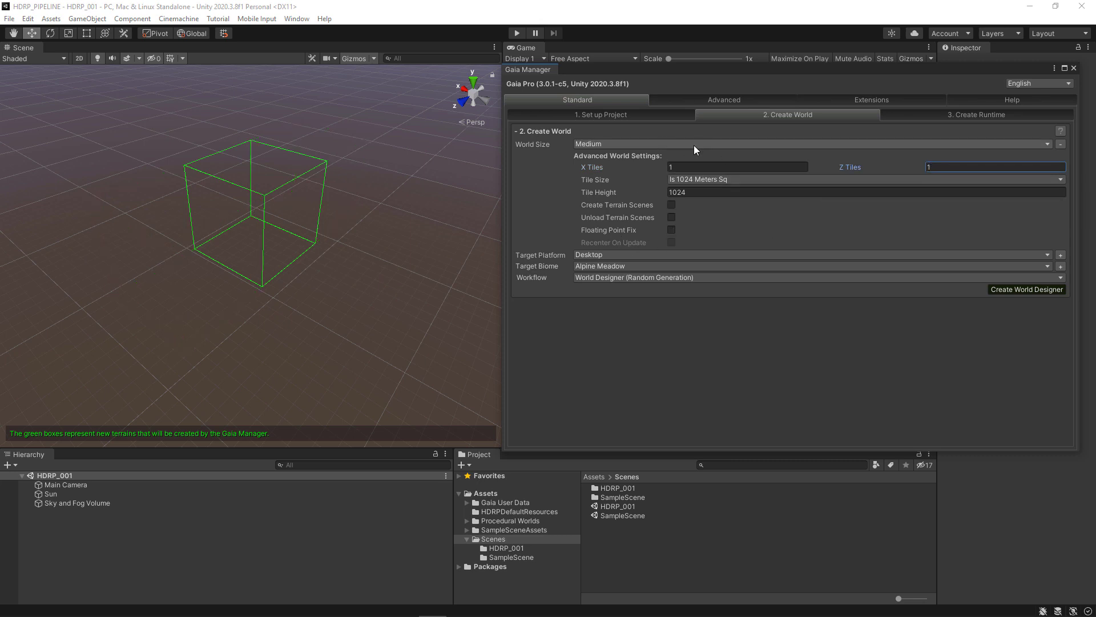
click(1061, 144)
alt+right_drag(283, 278, 492, 365)
alt+drag(491, 366, 367, 303)
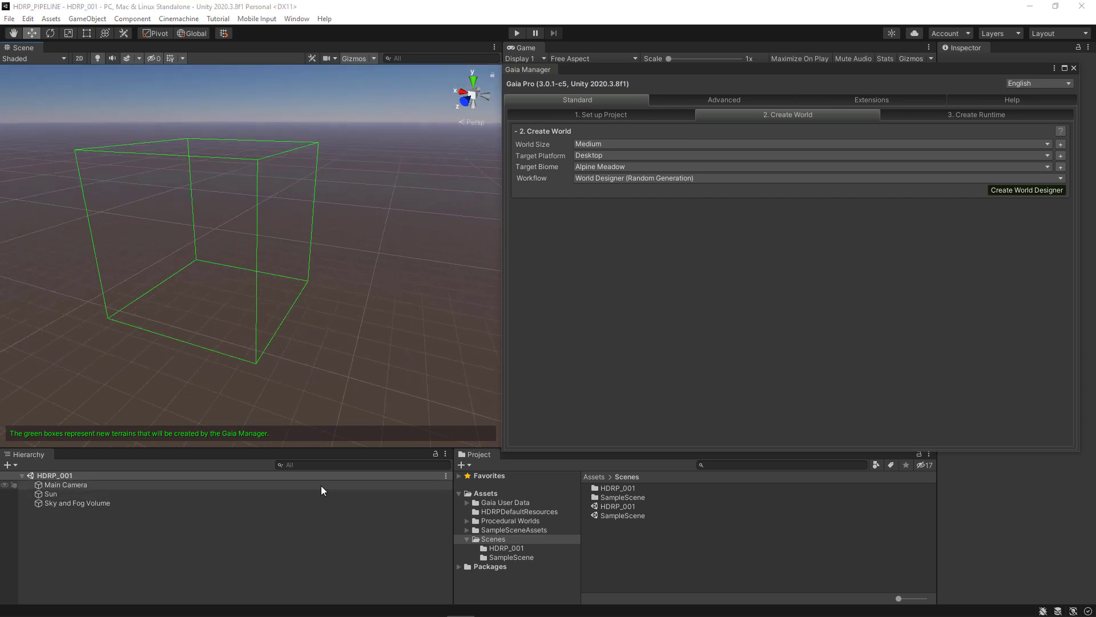
- Review the Custom platform's advanced quality settings and set the target platform to Powerful Desktop
click(614, 157)
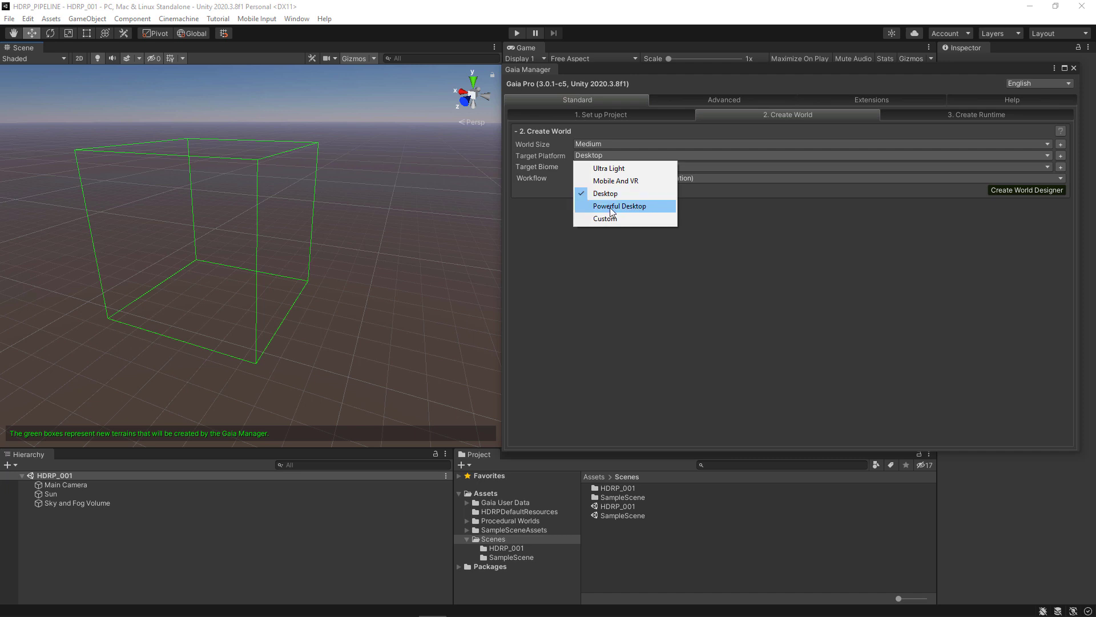
click(642, 219)
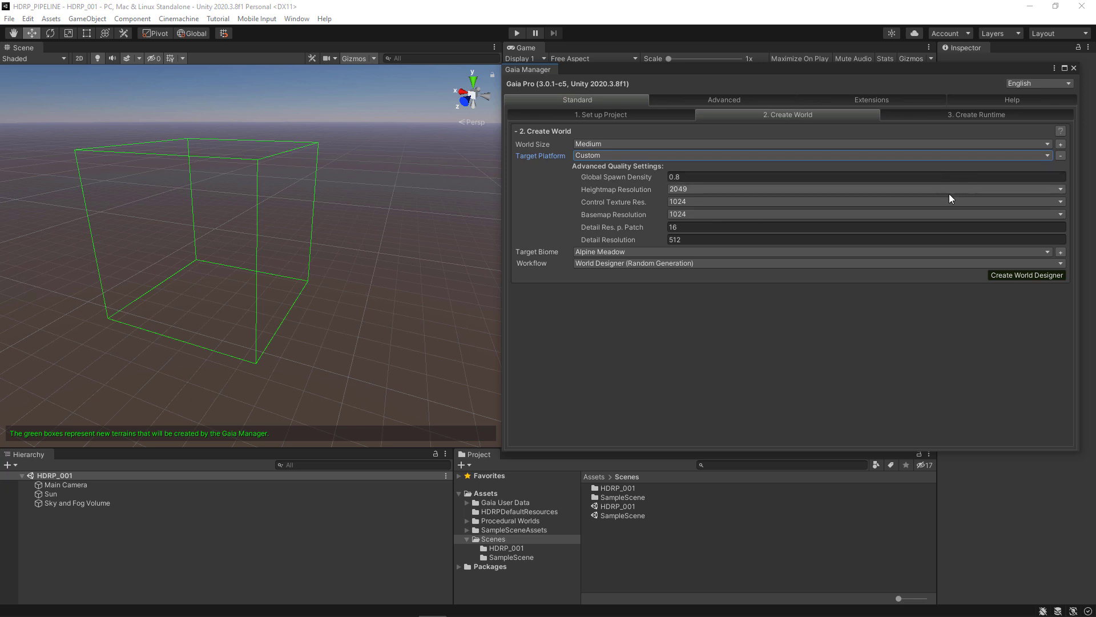
click(1061, 155)
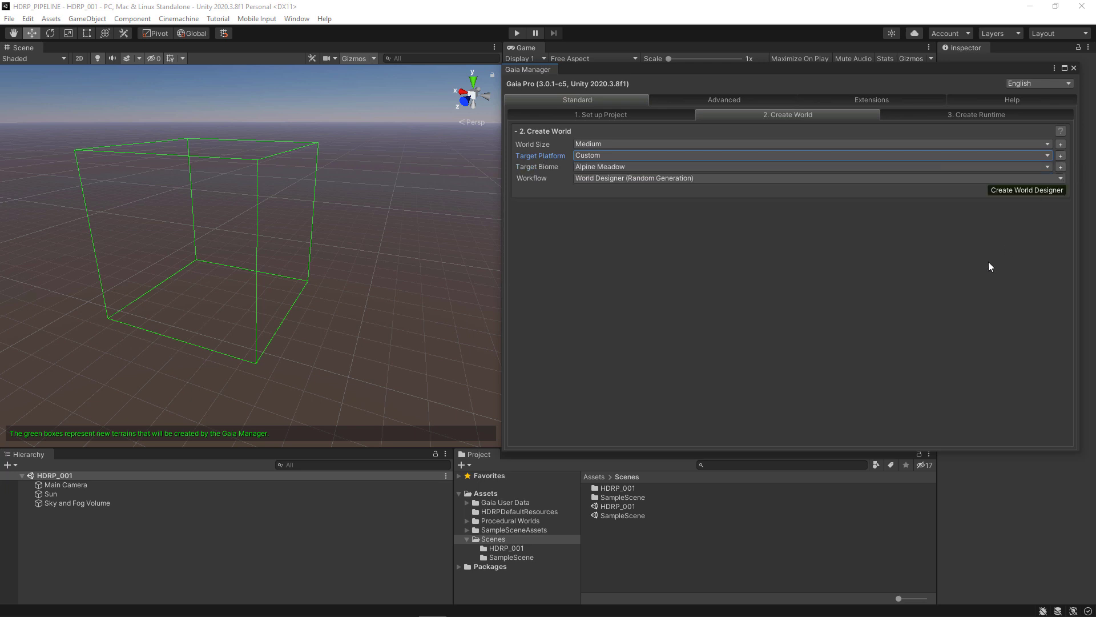
click(607, 154)
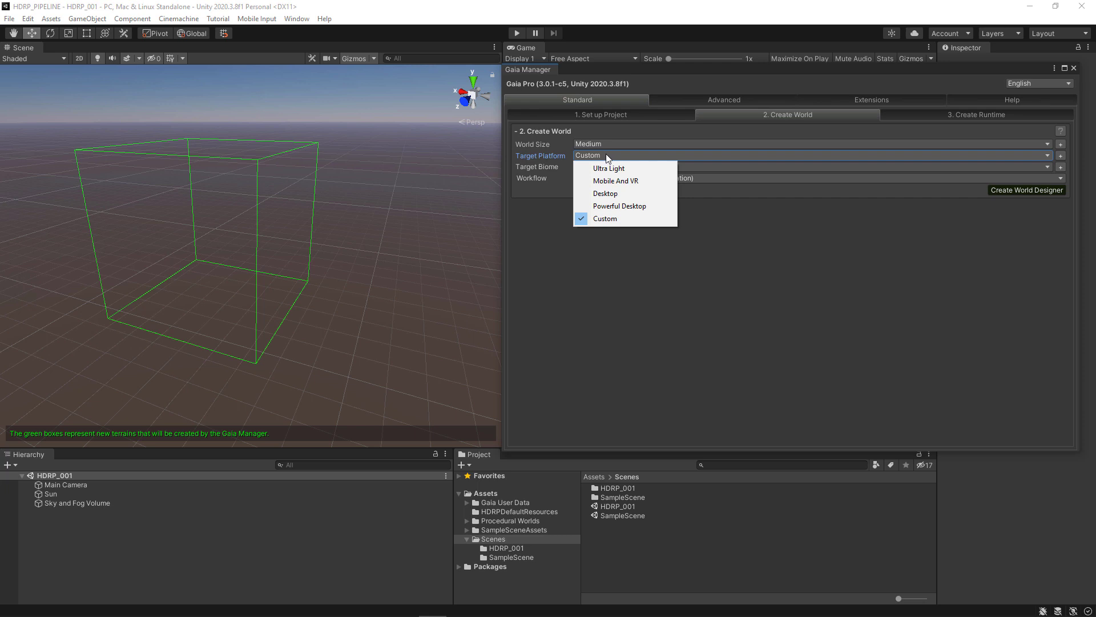
click(612, 207)
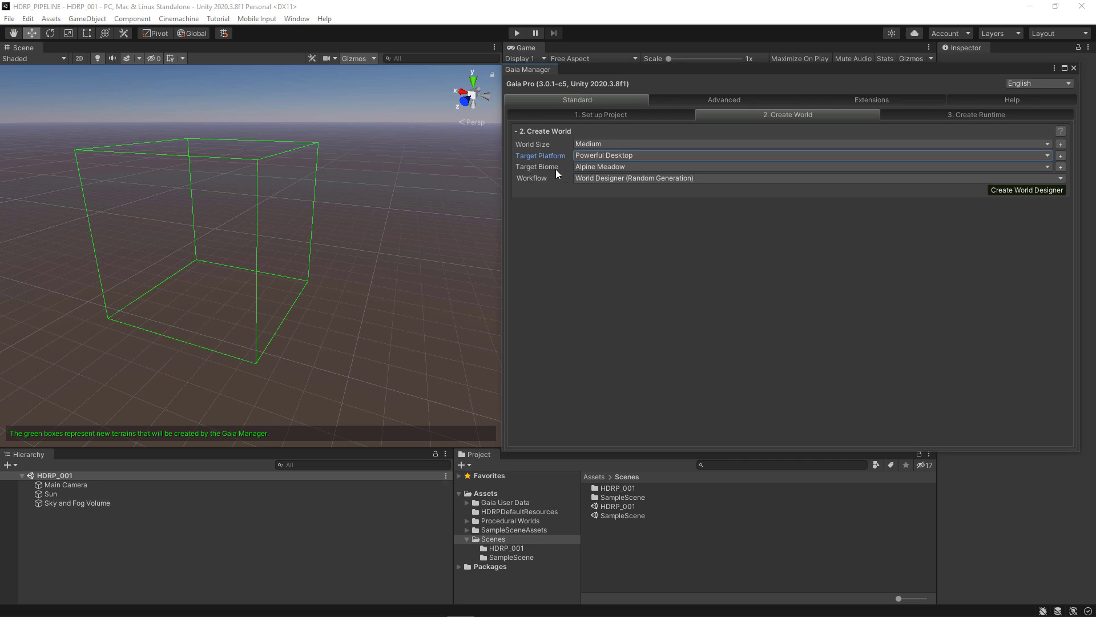
- Set the target biome to Giant Forest and check its list of spawners
click(720, 166)
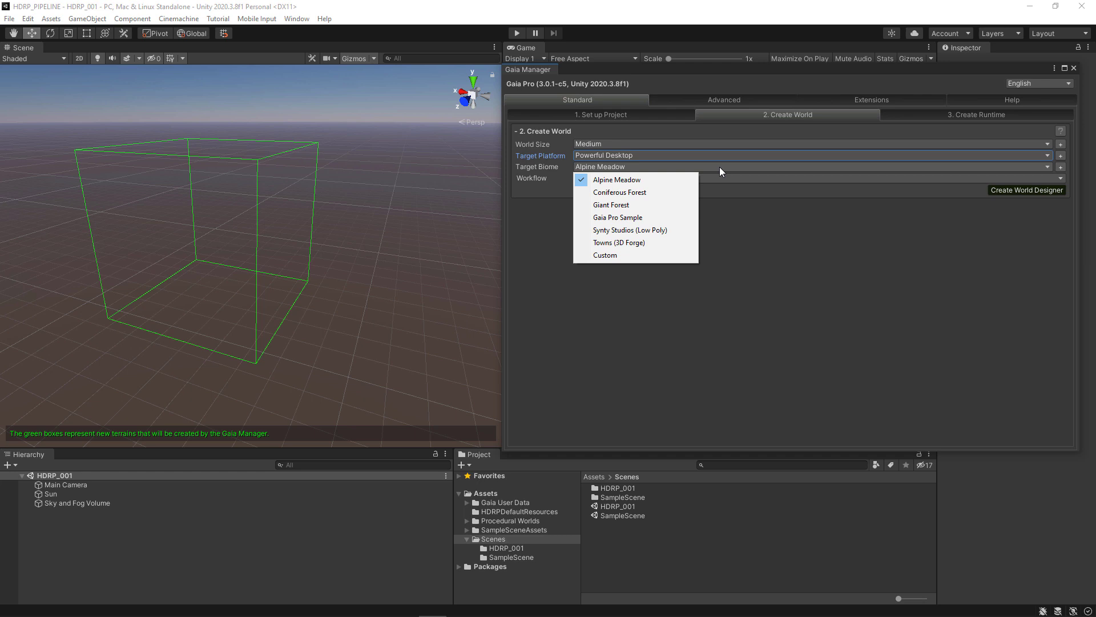
click(630, 206)
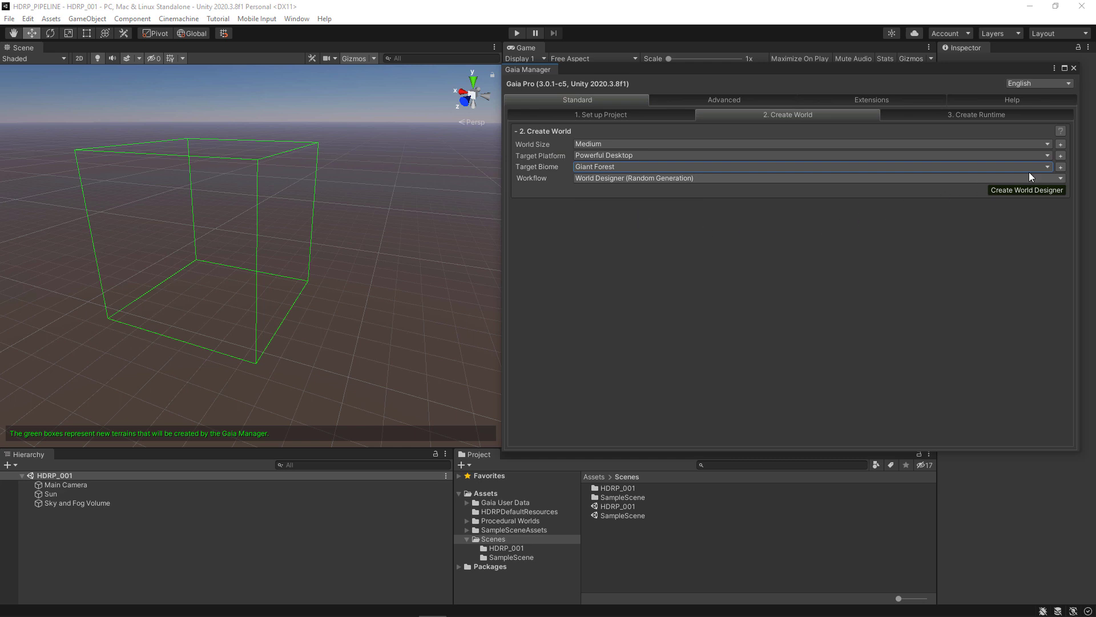
click(1060, 167)
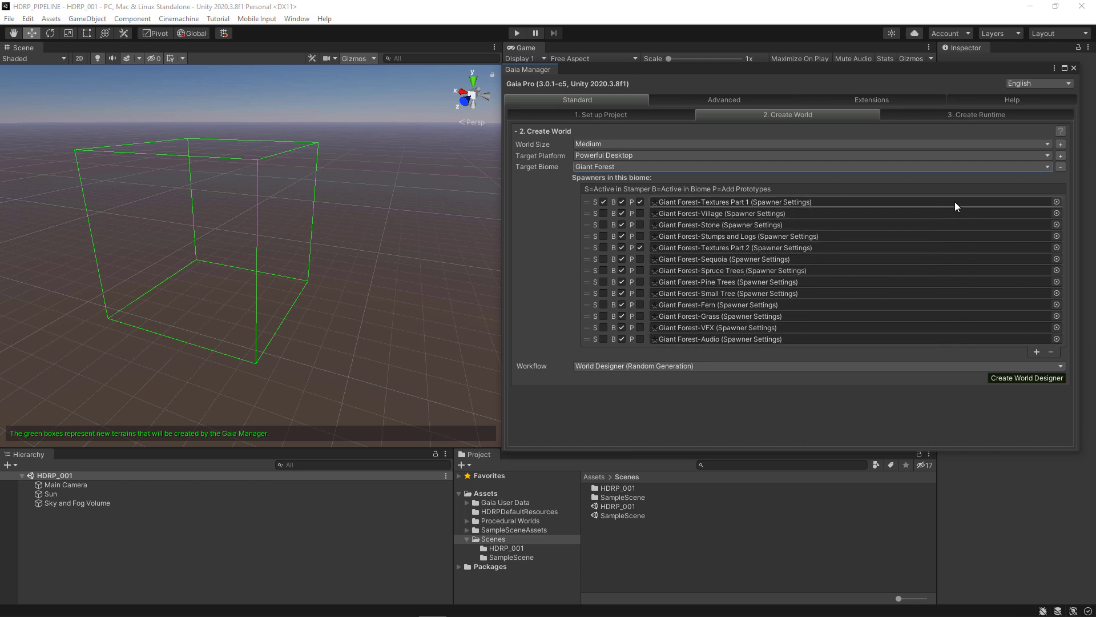
click(1060, 168)
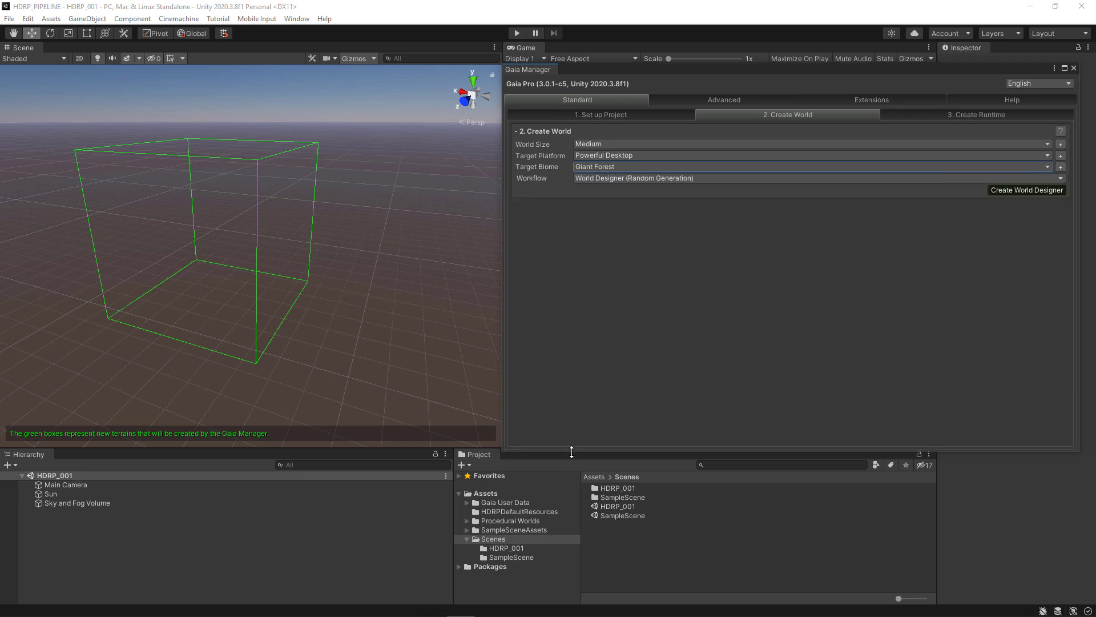
- Shorten the Gaia Manager and create the World Designer with the random generation workflow, accepting the default HDRP lighting setup
drag(571, 451, 617, 315)
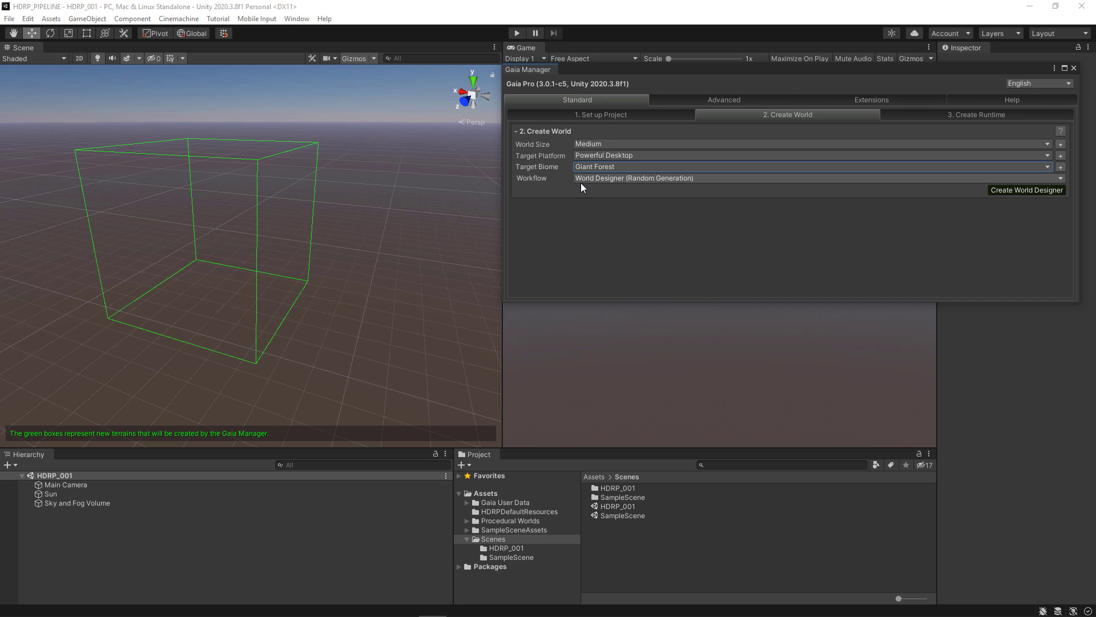
click(721, 179)
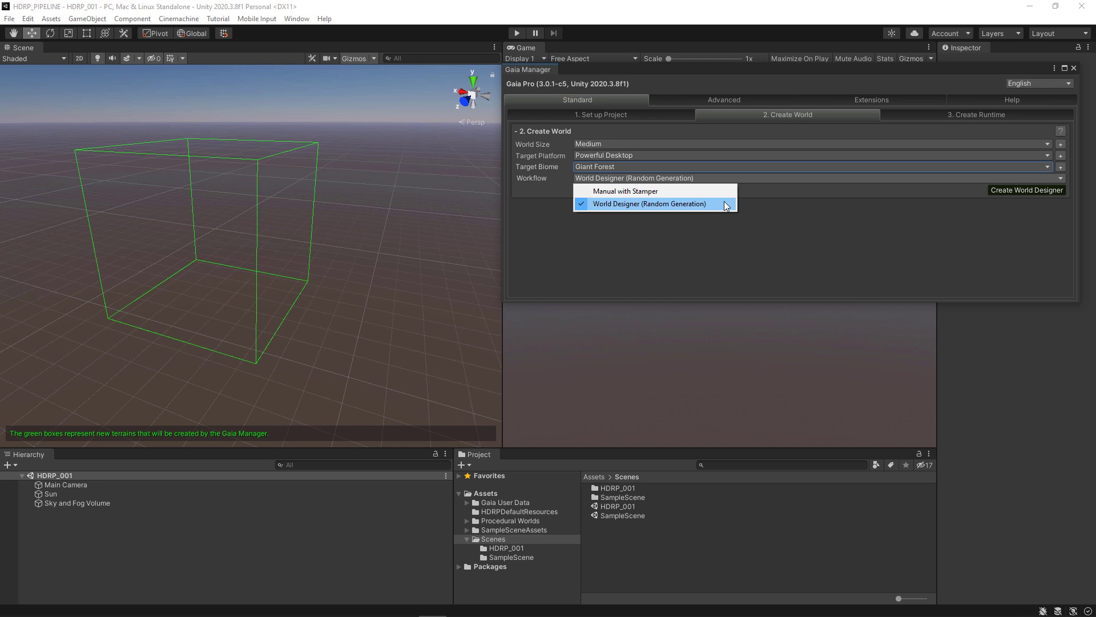
click(726, 204)
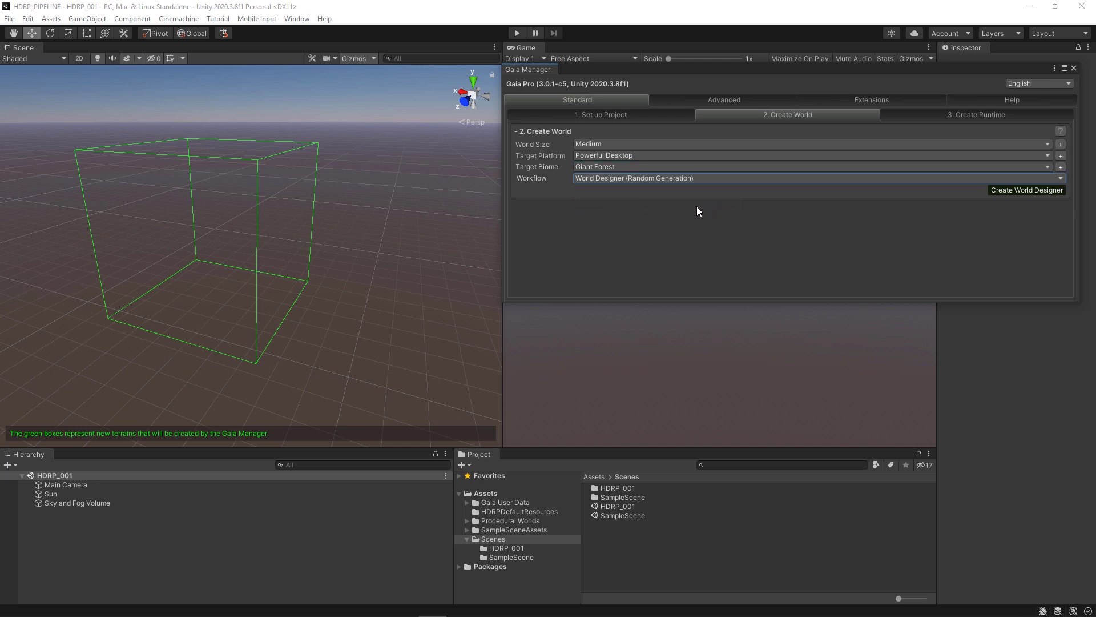
click(1027, 190)
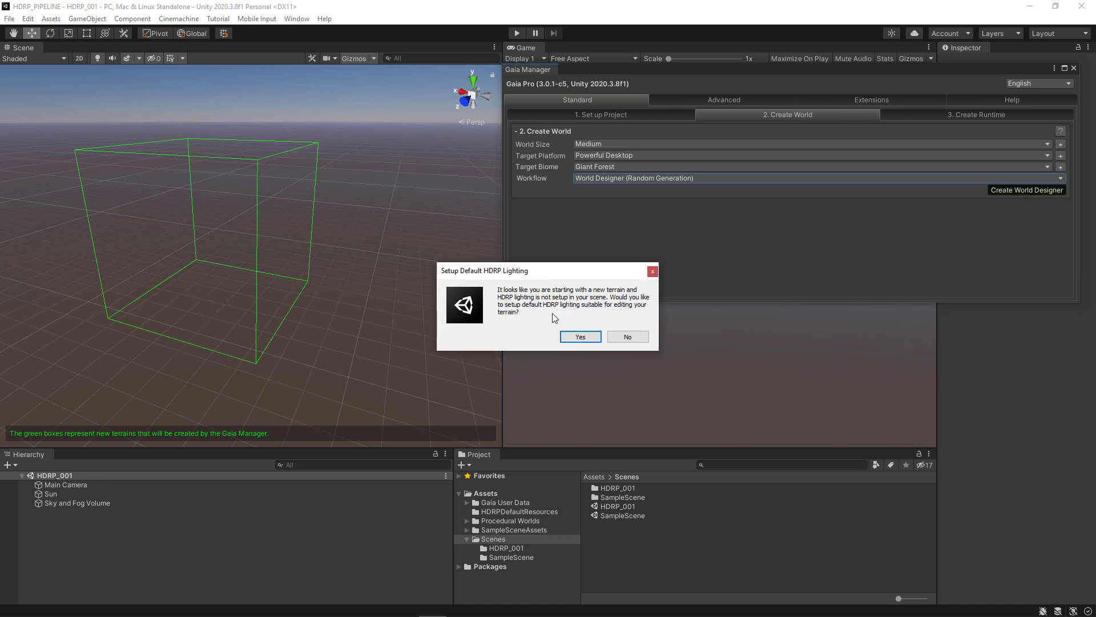
click(579, 337)
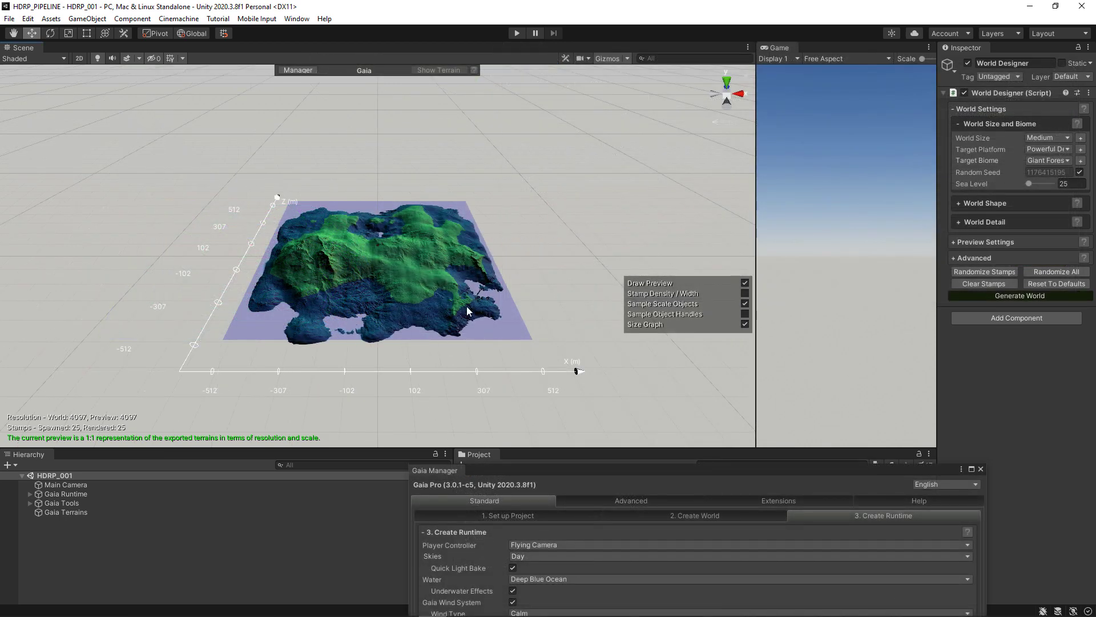
- Examine the World Designer's island terrain preview up close from several angles
key(alt)
alt+drag(296, 203, 443, 130)
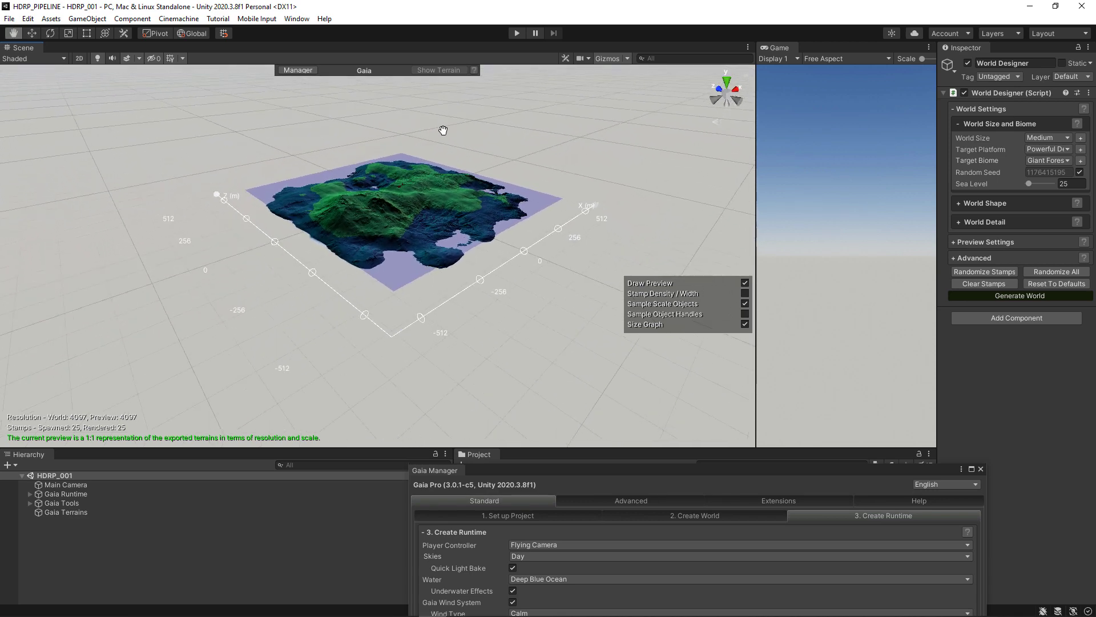
scroll(548, 234, up, 8)
alt+drag(593, 245, 281, 268)
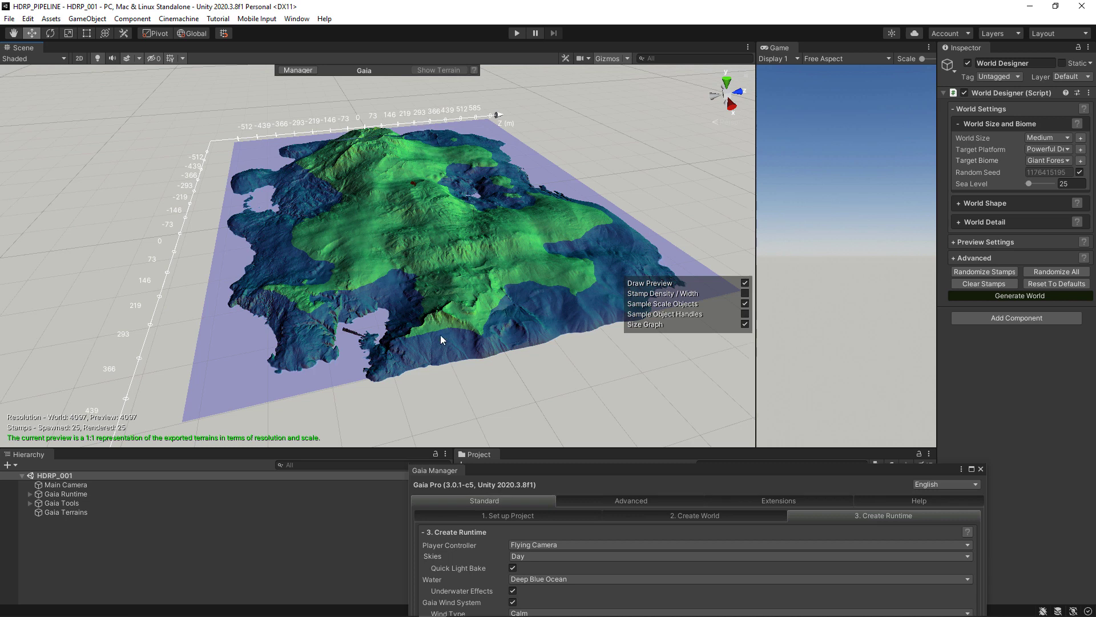
alt+right_drag(440, 337, 469, 354)
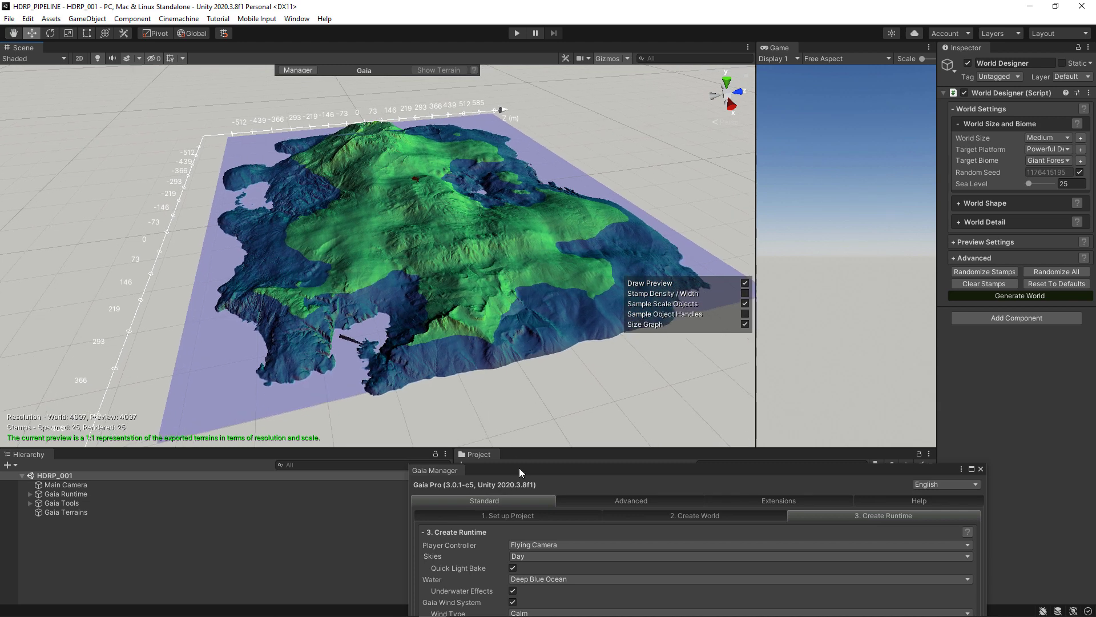
- Bring the whole Gaia Manager into sight and compare its Create World and Create Runtime stages, ending on Create Runtime
drag(518, 467, 406, 130)
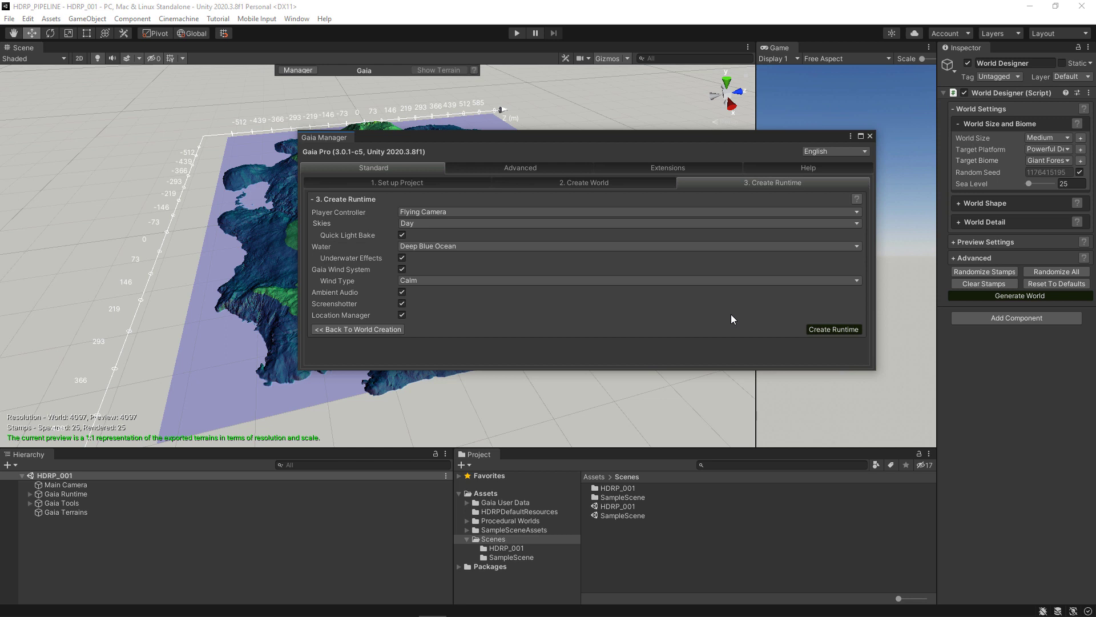
click(593, 180)
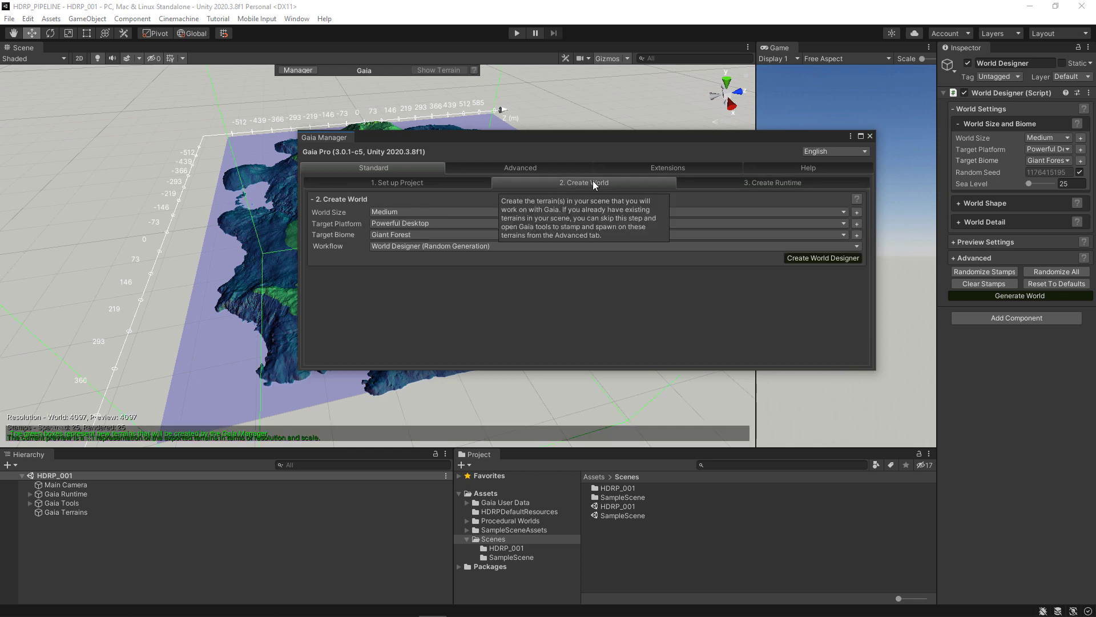
click(721, 182)
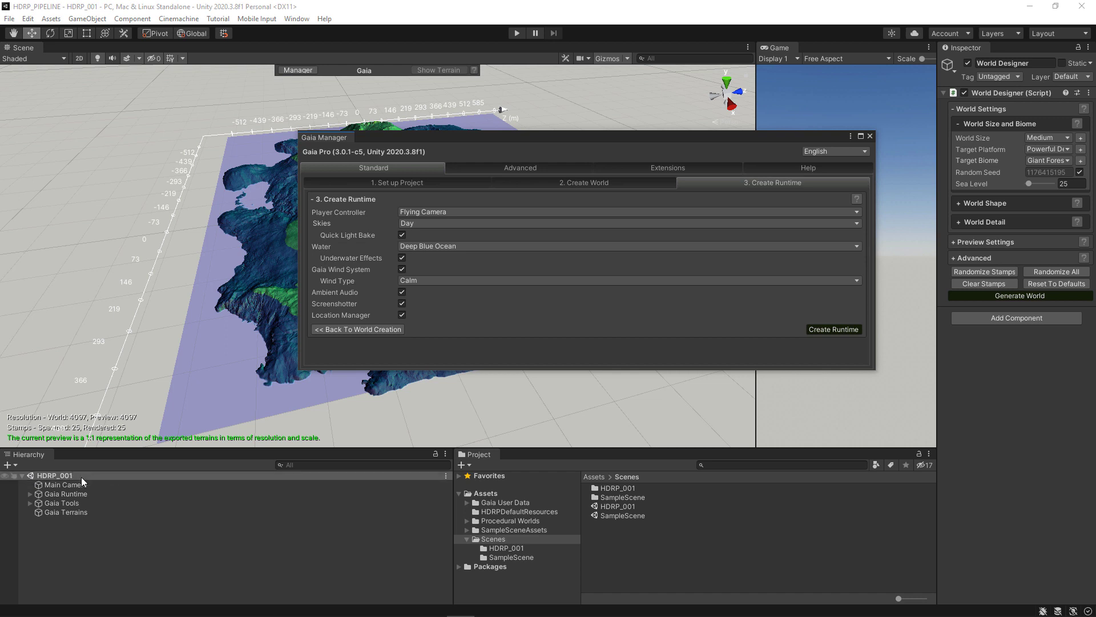
- Expand the Gaia Tools group in the hierarchy and save both the HDRP_001 scene and the project
click(30, 503)
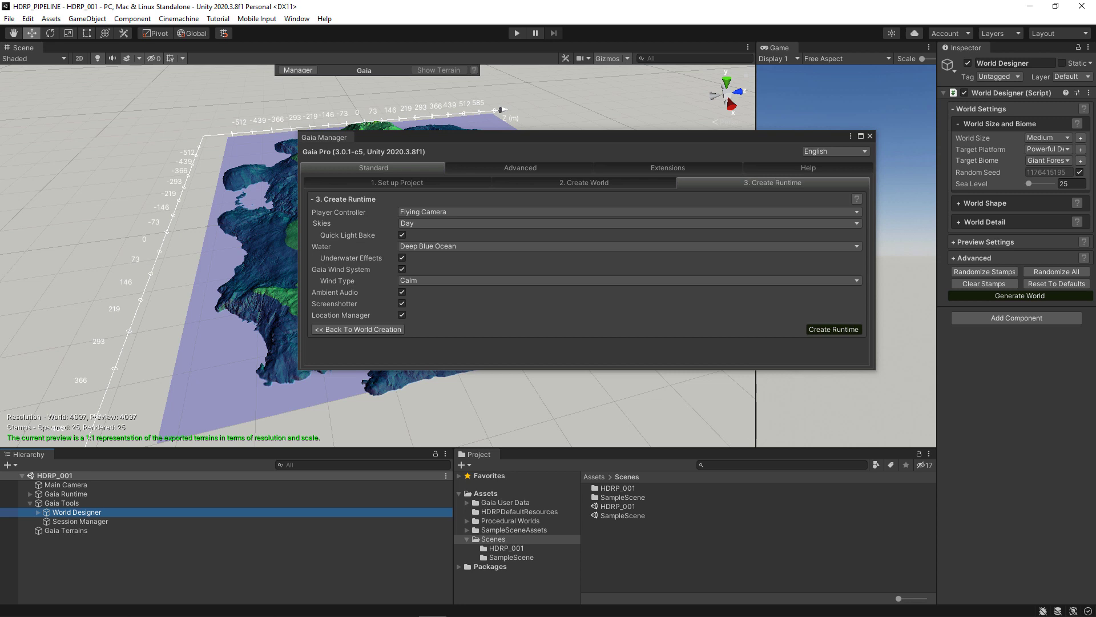
click(9, 19)
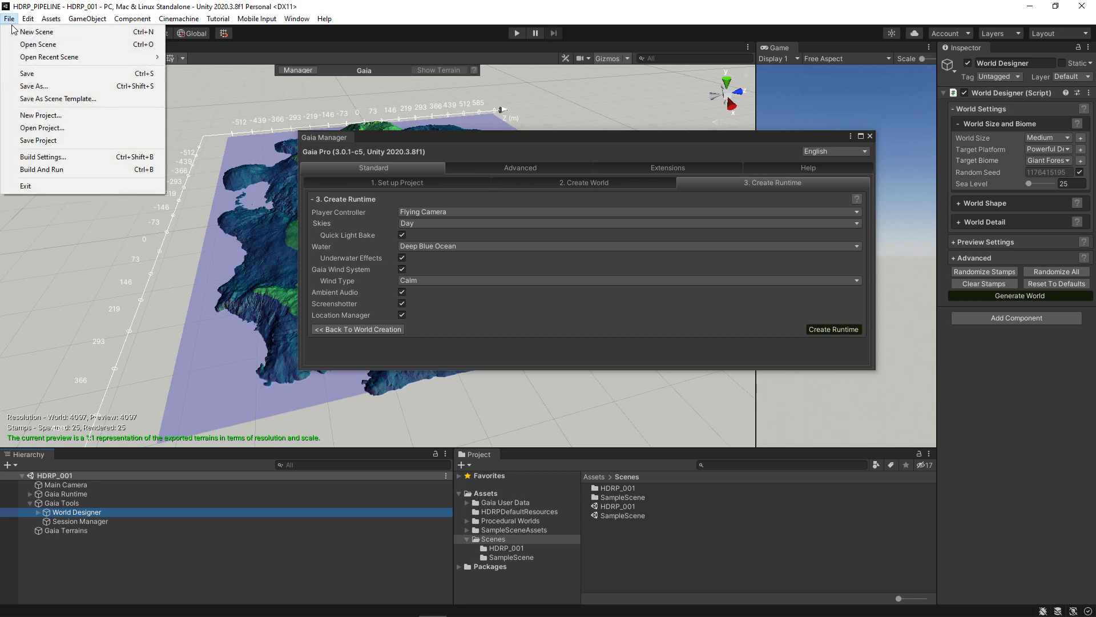
click(25, 76)
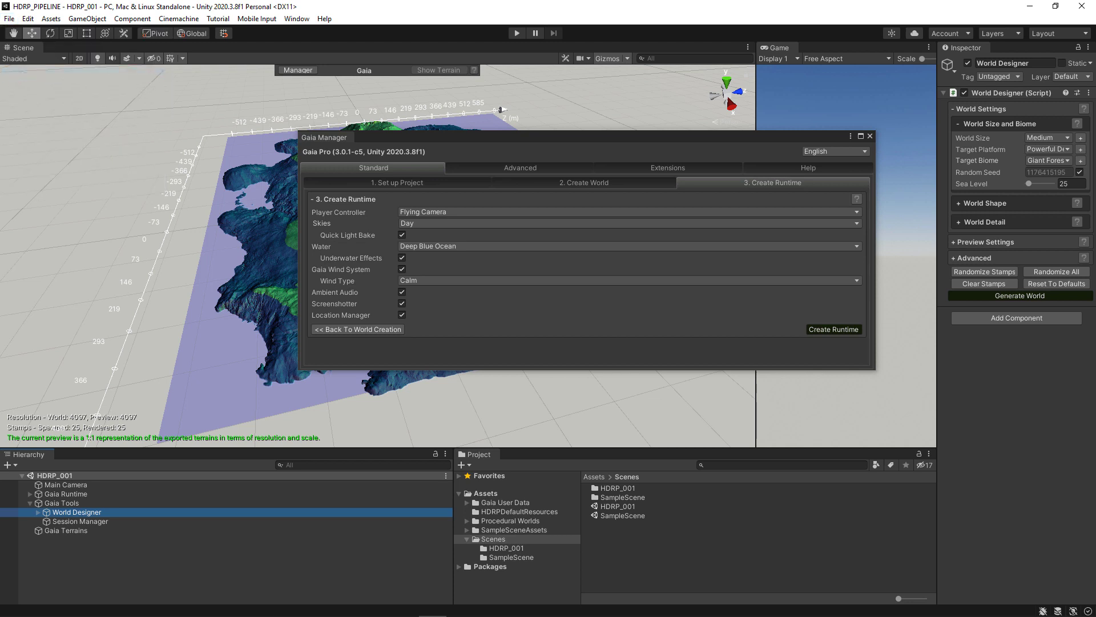
click(9, 19)
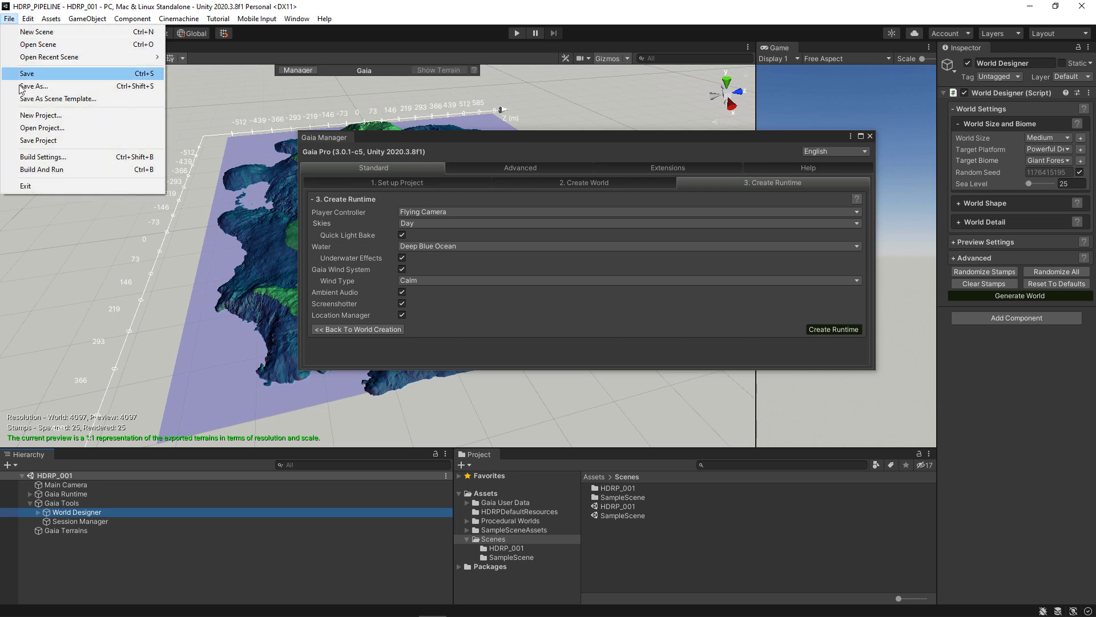
click(27, 141)
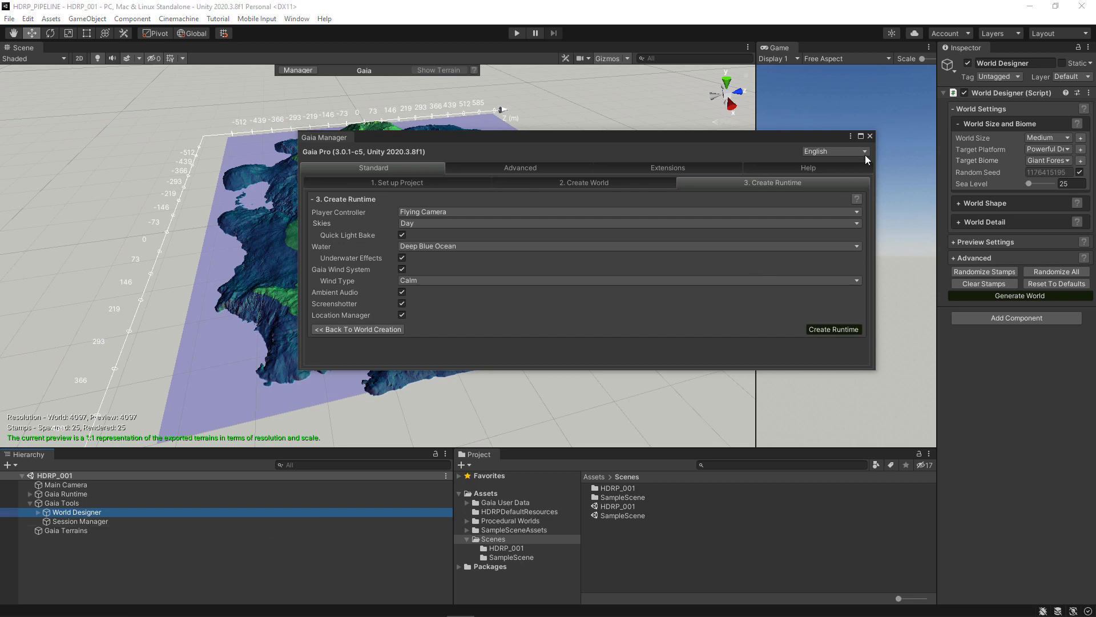
- Close the Gaia Manager, randomize the World Designer's stamps and generate the world, accepting the replacement of existing terrains
click(870, 136)
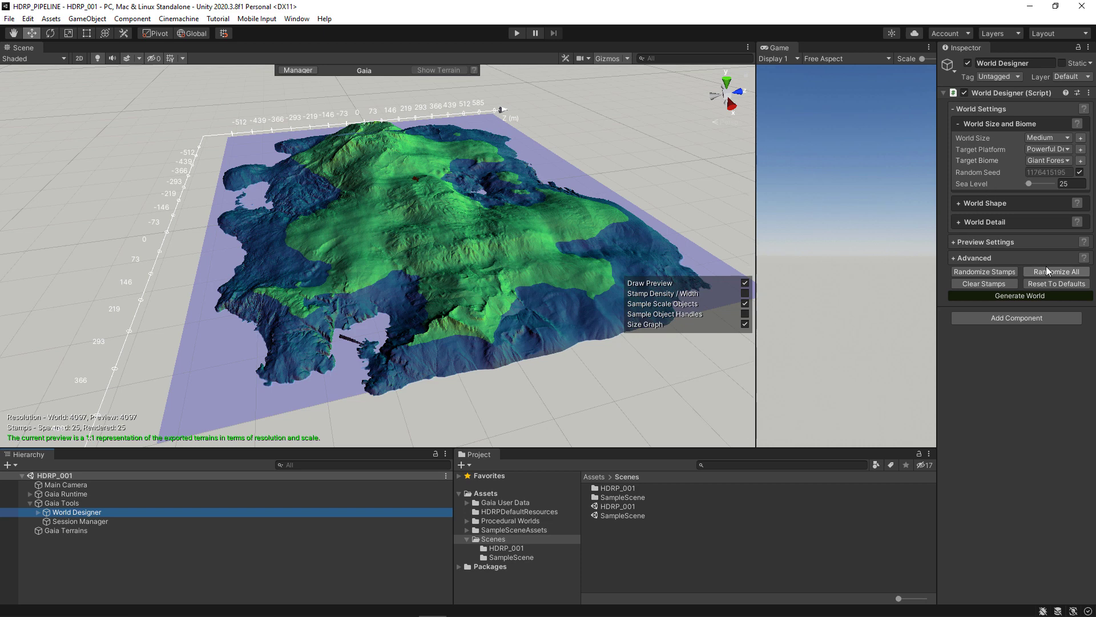
click(989, 272)
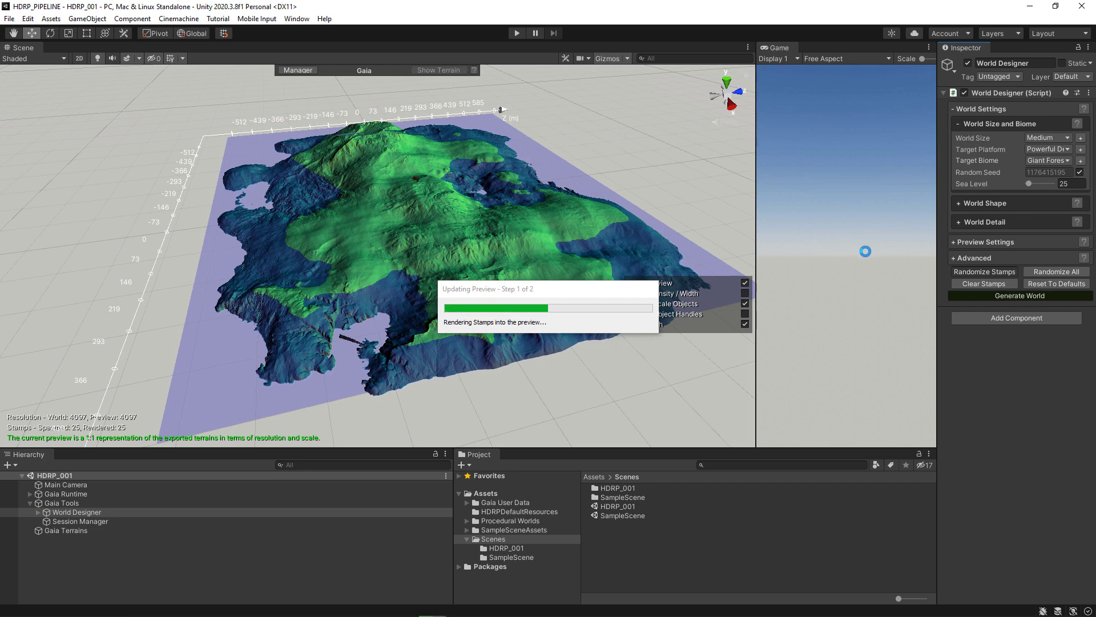
click(996, 274)
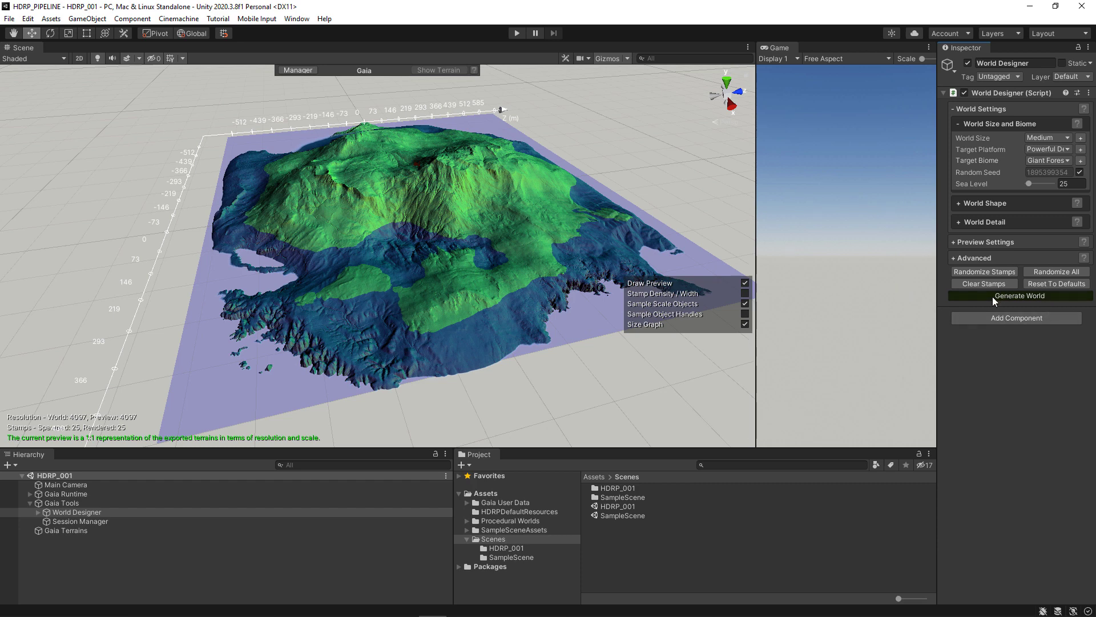
click(1022, 295)
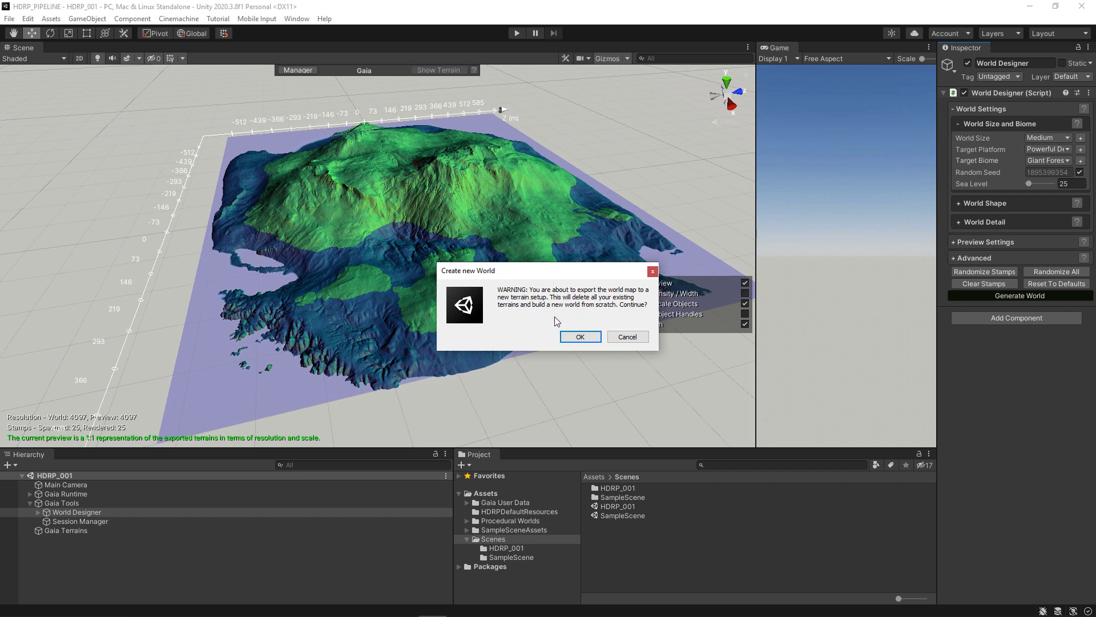
click(580, 338)
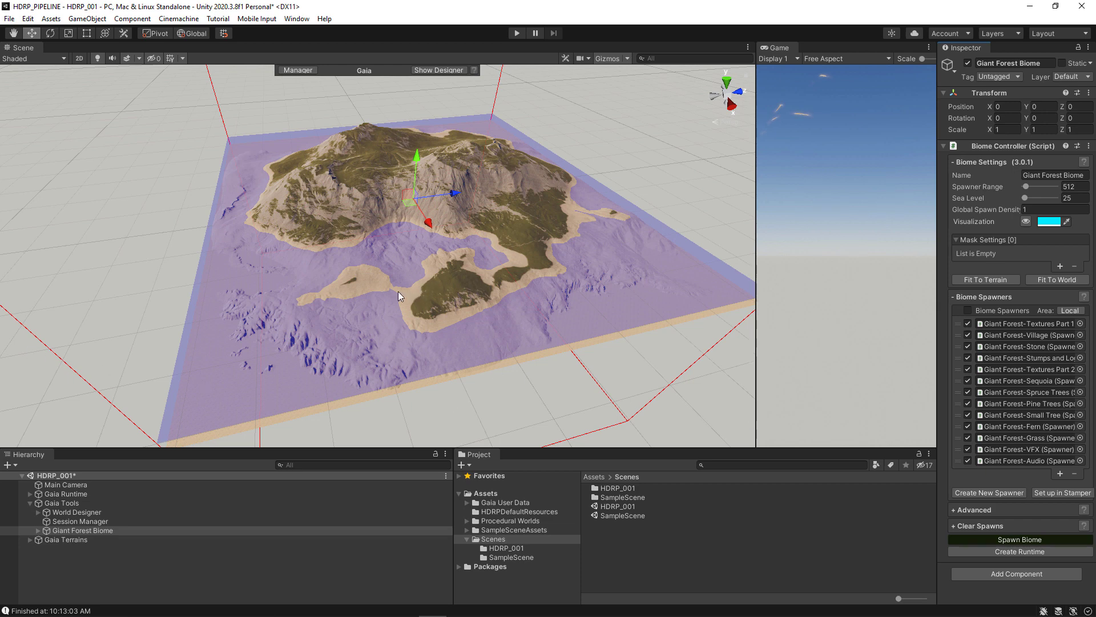
- Examine the generated island terrain up close from several angles
middle_drag(399, 292, 381, 280)
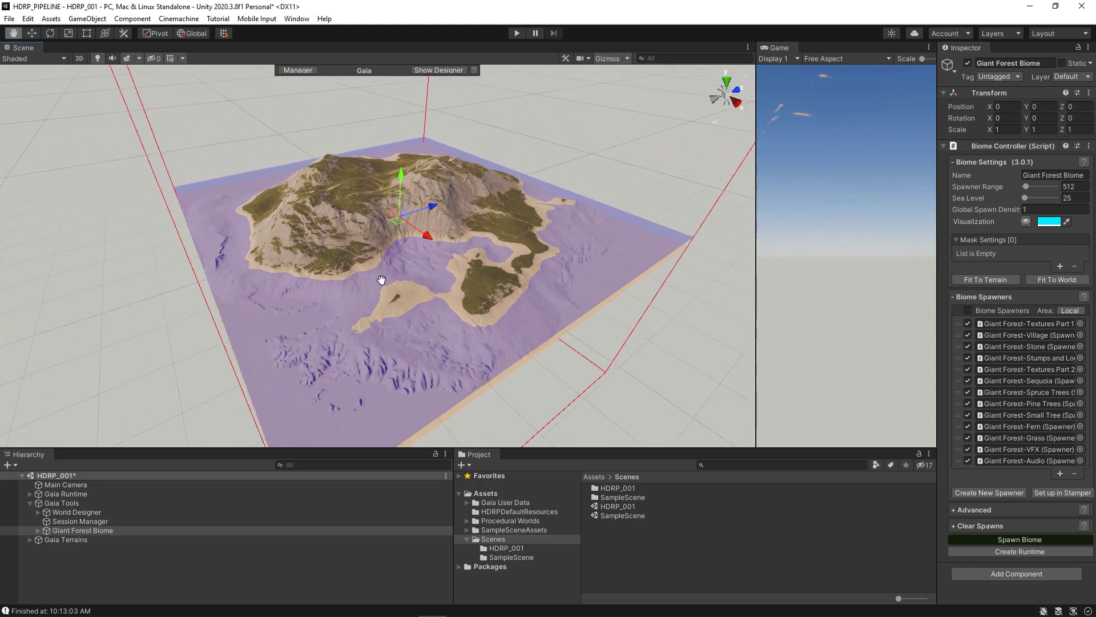
scroll(380, 286, up, 2)
scroll(434, 306, up, 4)
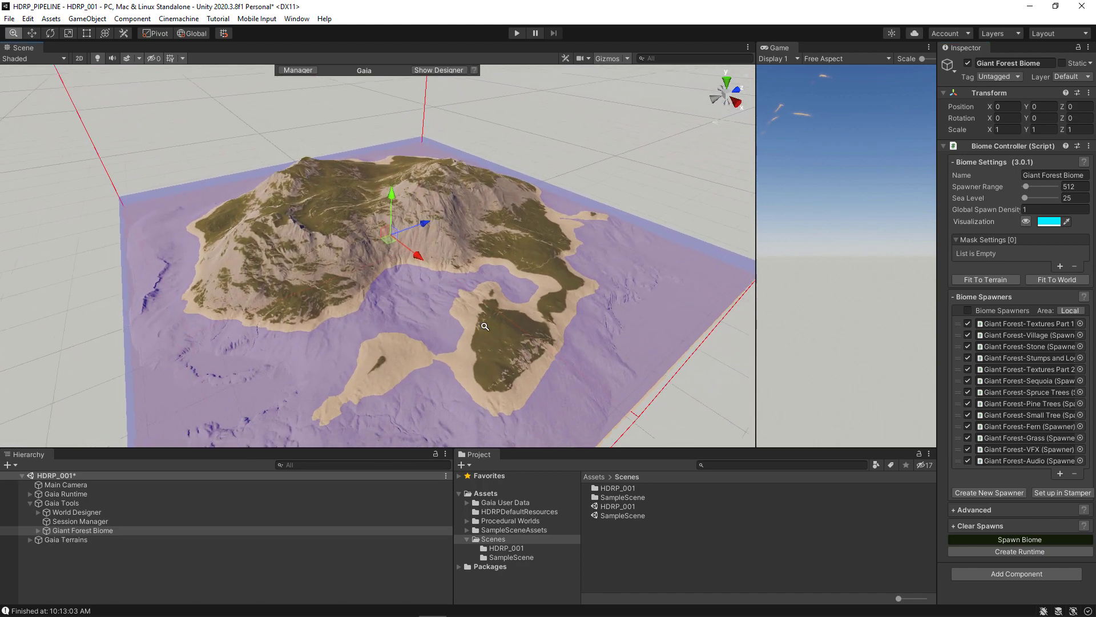
scroll(485, 326, up, 3)
alt+right_drag(633, 390, 624, 397)
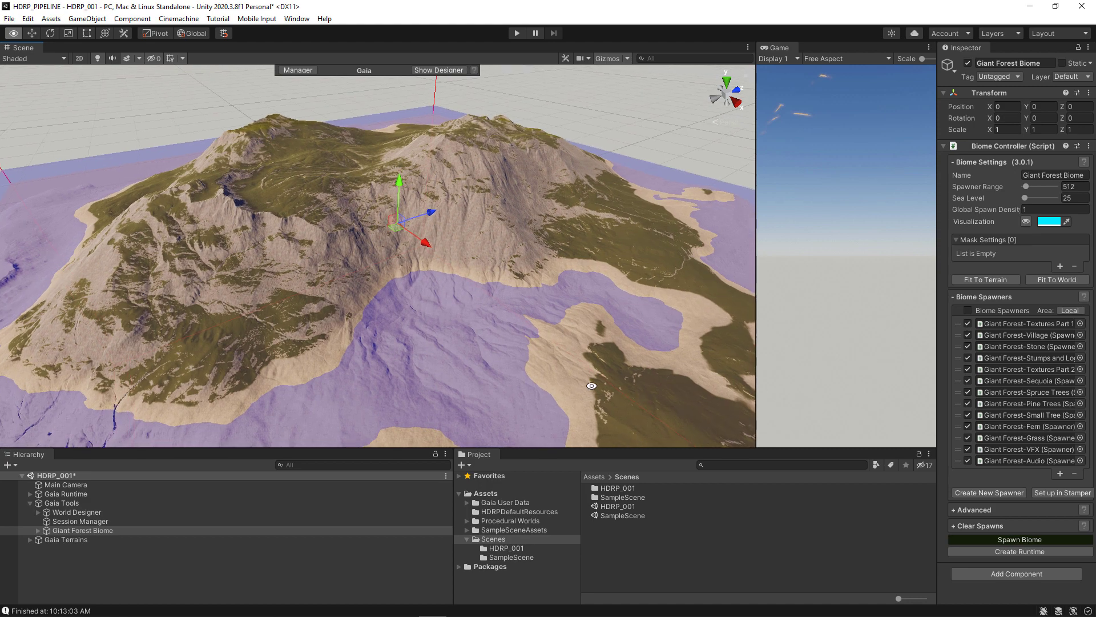
alt+drag(536, 341, 412, 338)
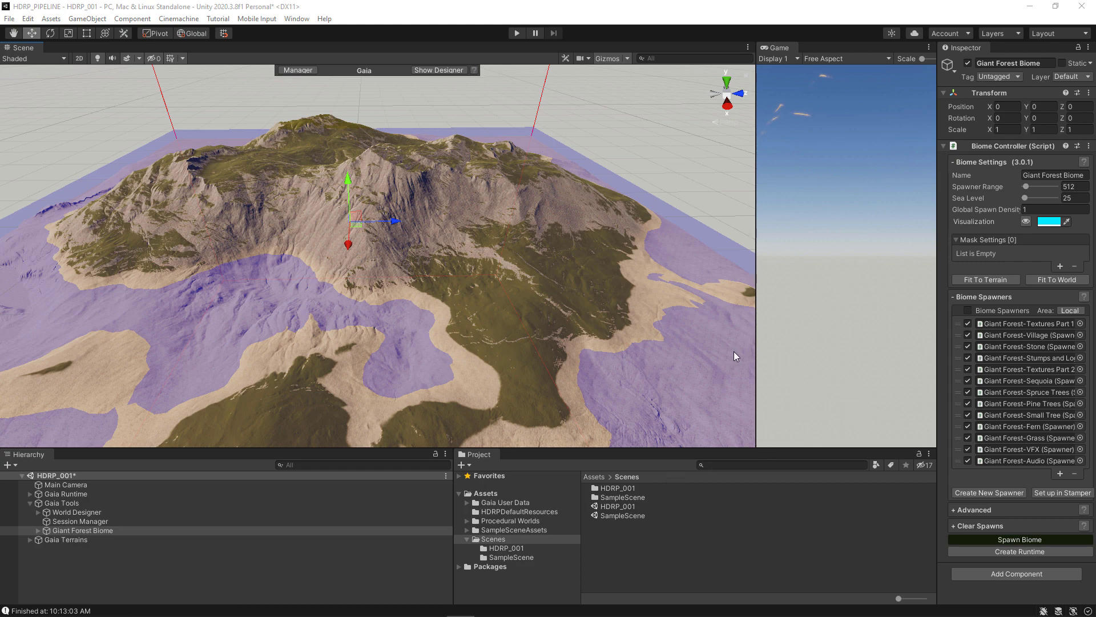
- Widen the Inspector, check the Giant Forest Biome's advanced post-processing option, and spawn the biome with all its spawners enabled
drag(938, 349, 912, 343)
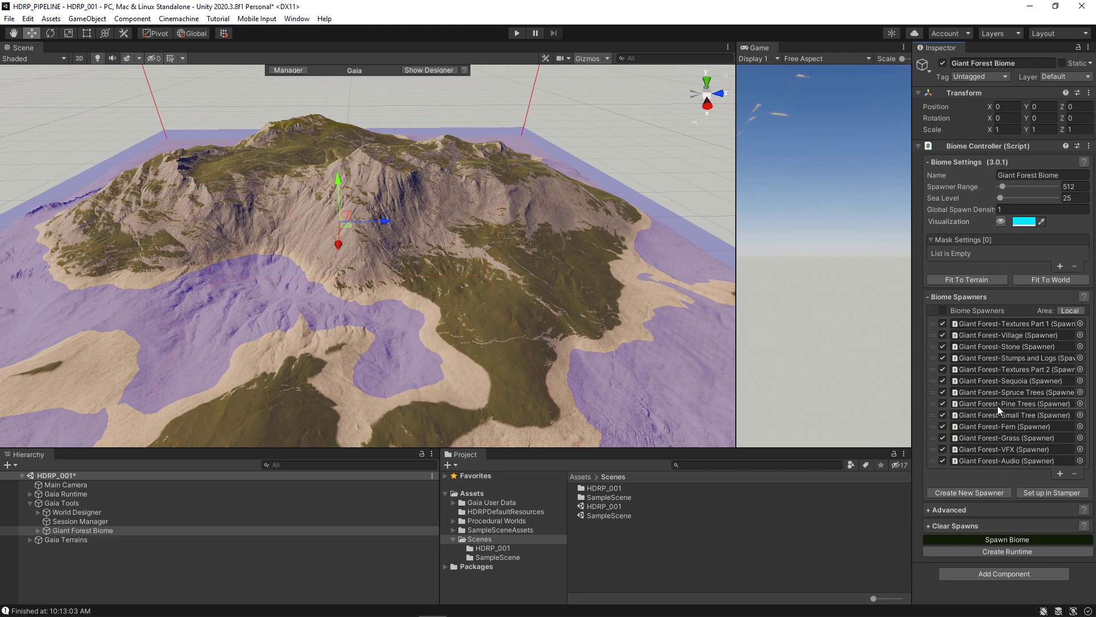
click(927, 509)
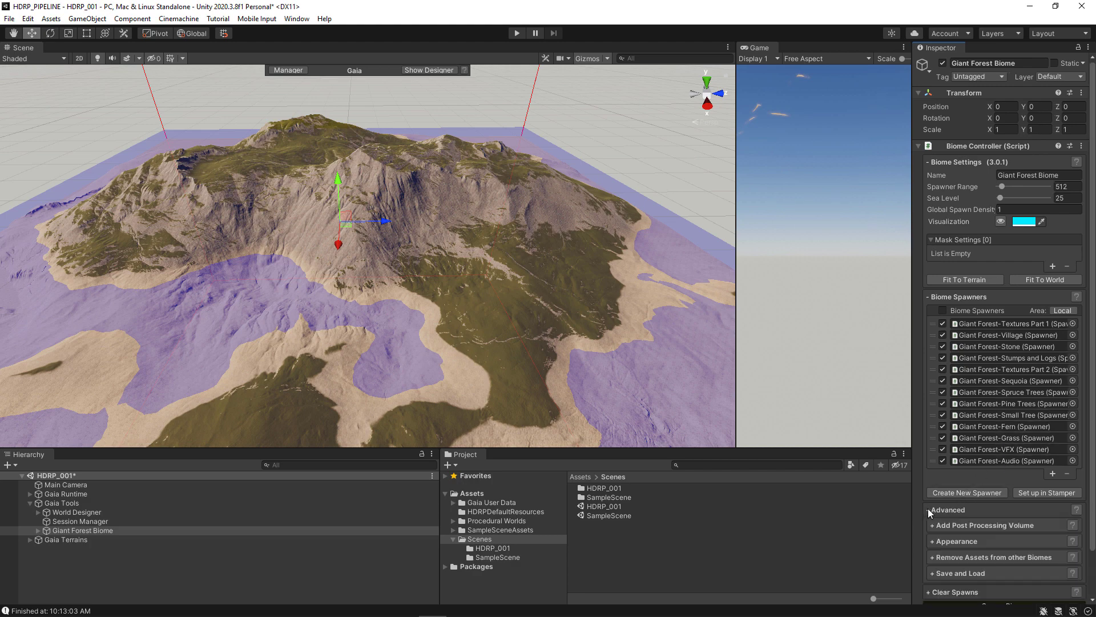
scroll(953, 454, down, 2)
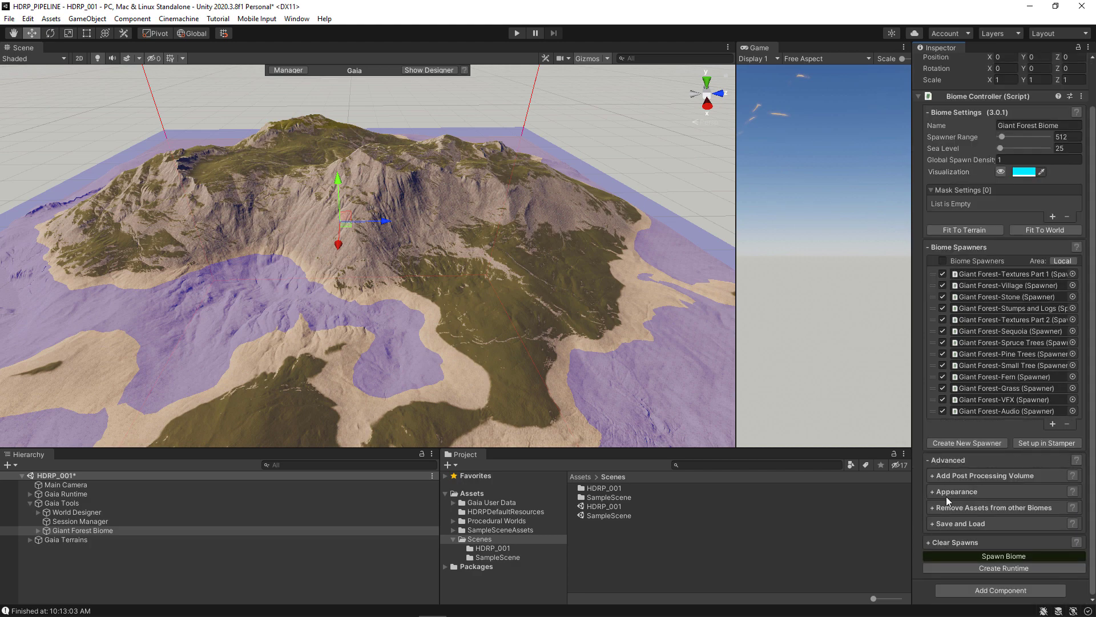
click(934, 476)
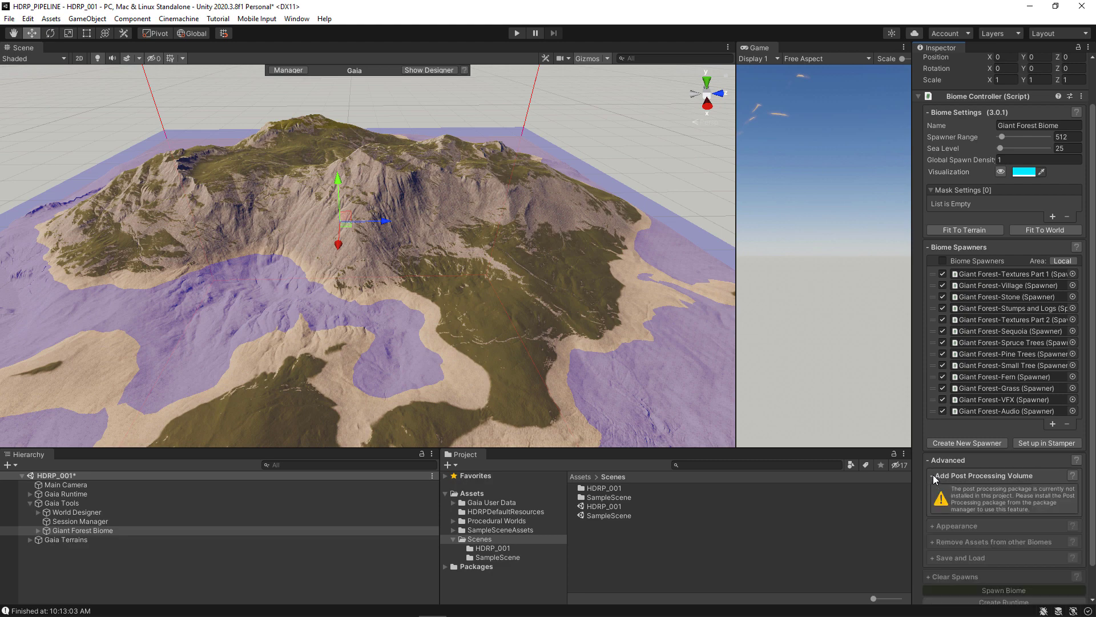
click(933, 475)
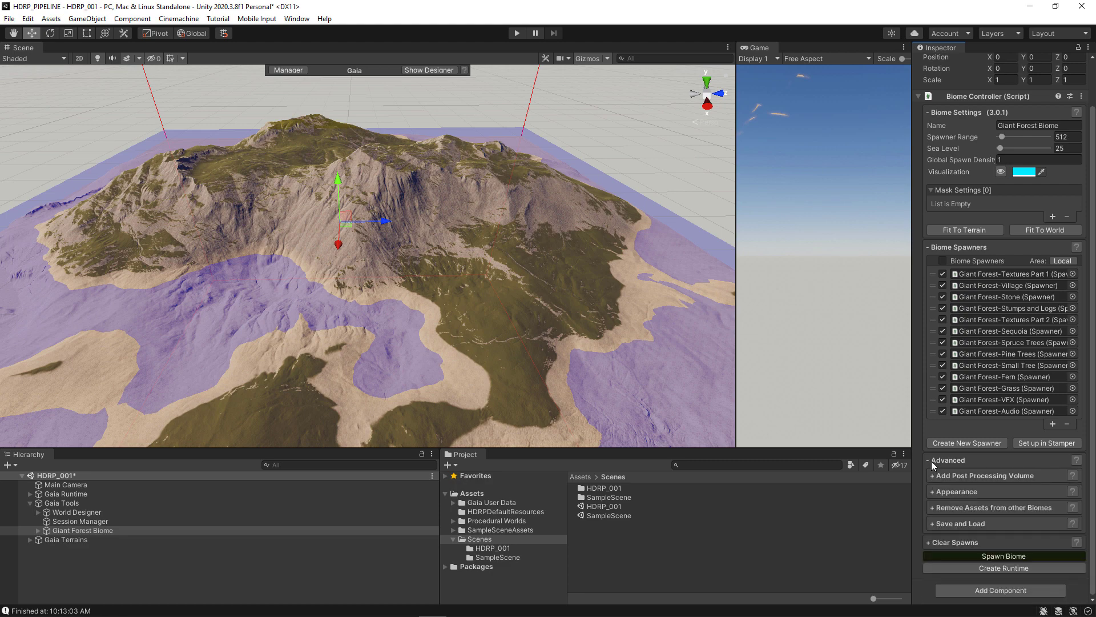
click(930, 461)
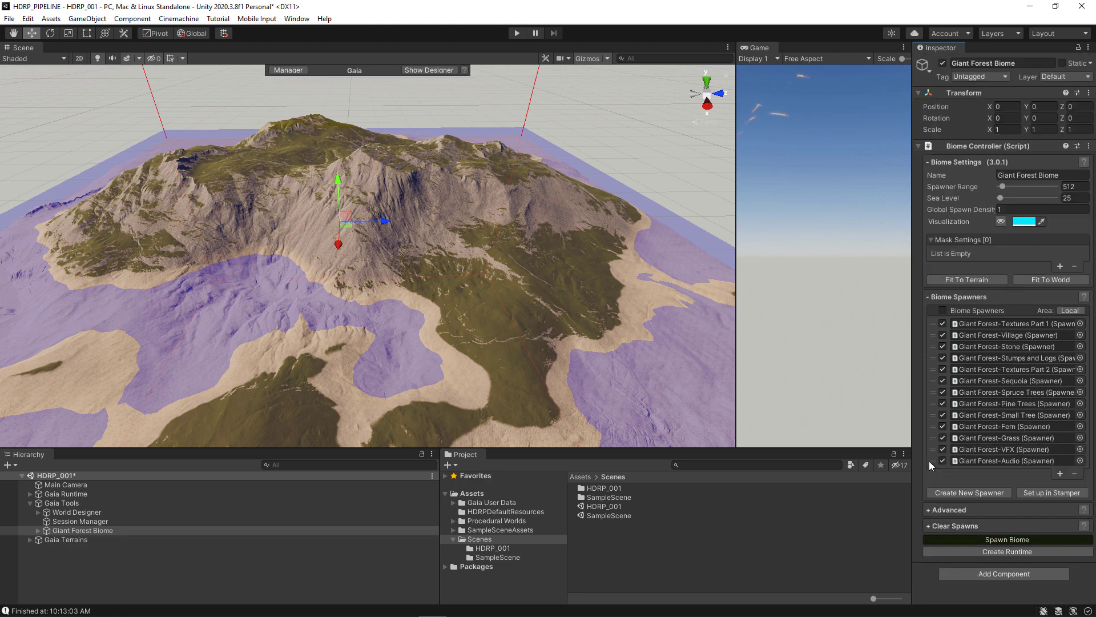
click(1037, 538)
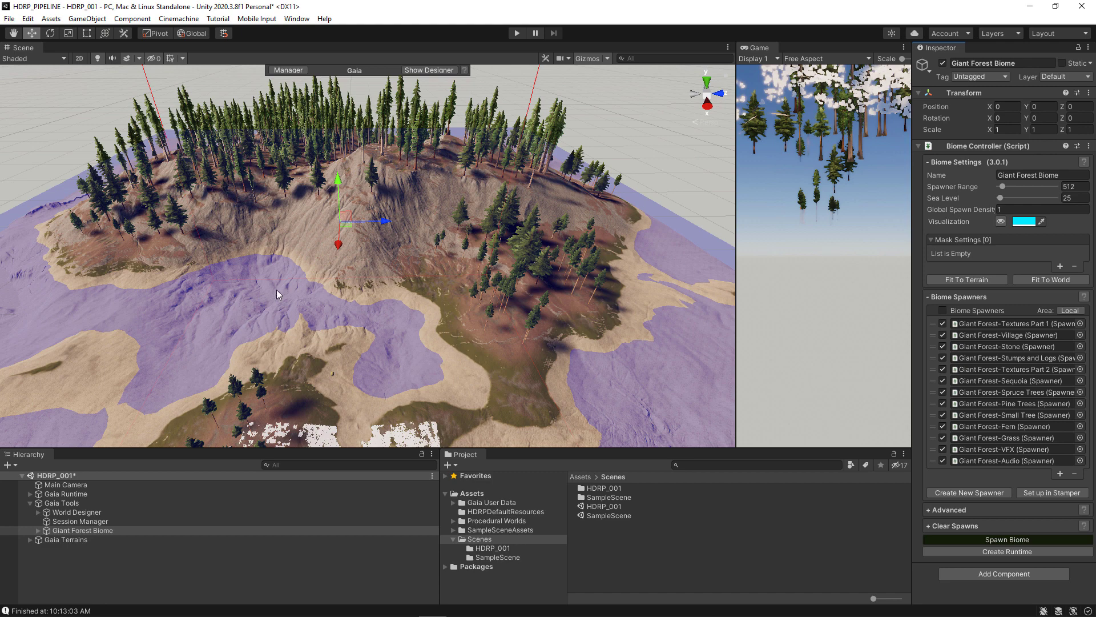
- Reopen the Gaia Manager at its Create Runtime stage, enlarge it over the scene view, and save the HDRP_001 scene
click(289, 71)
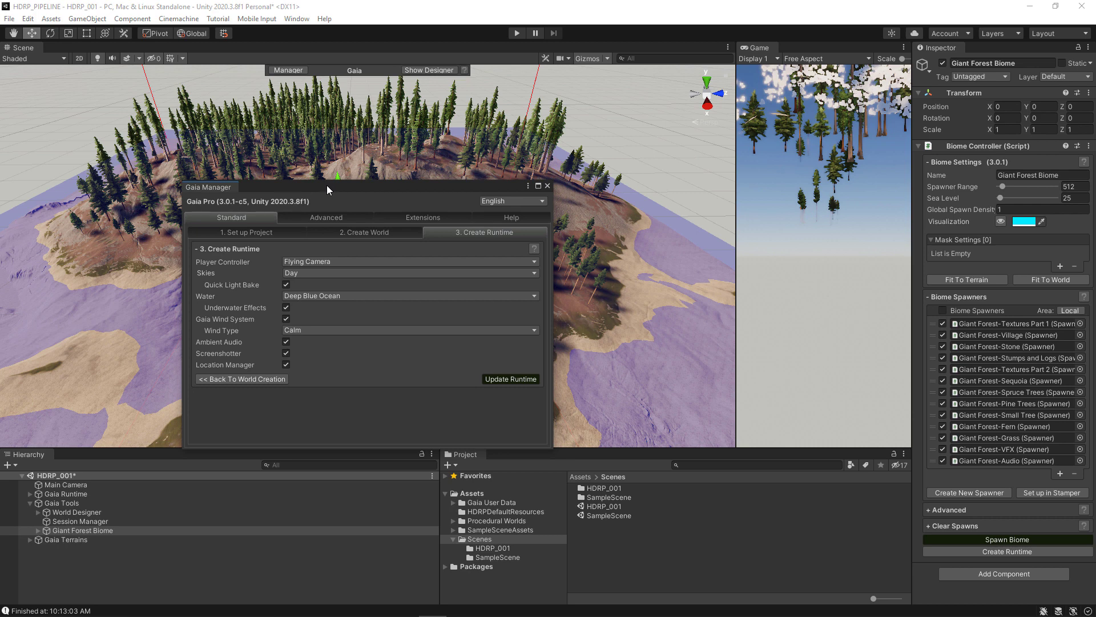
drag(326, 185, 692, 70)
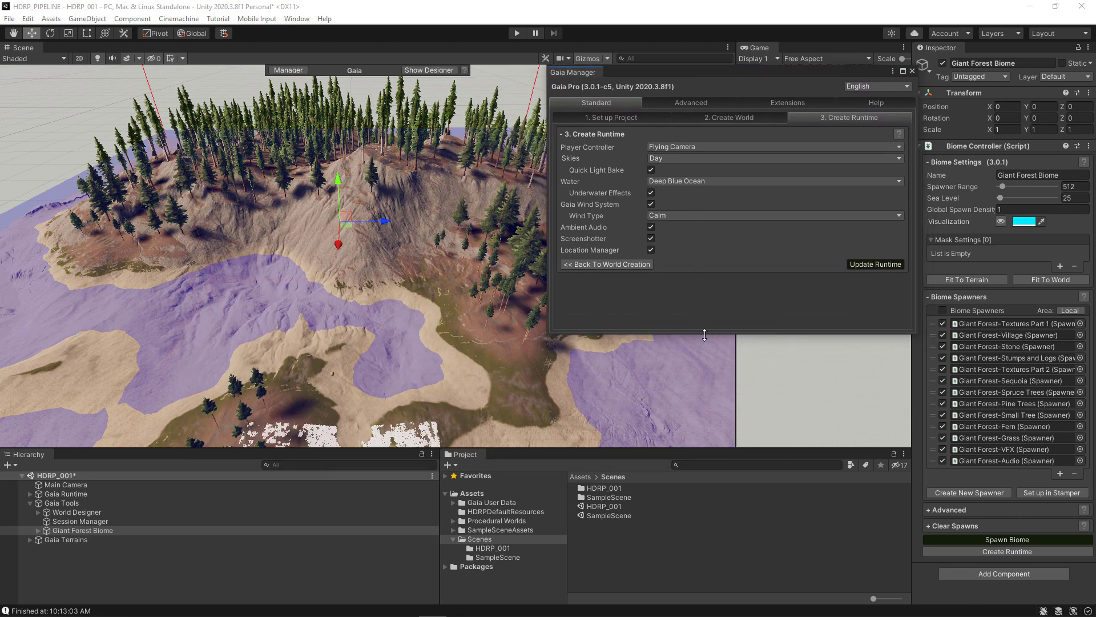
drag(705, 335, 665, 349)
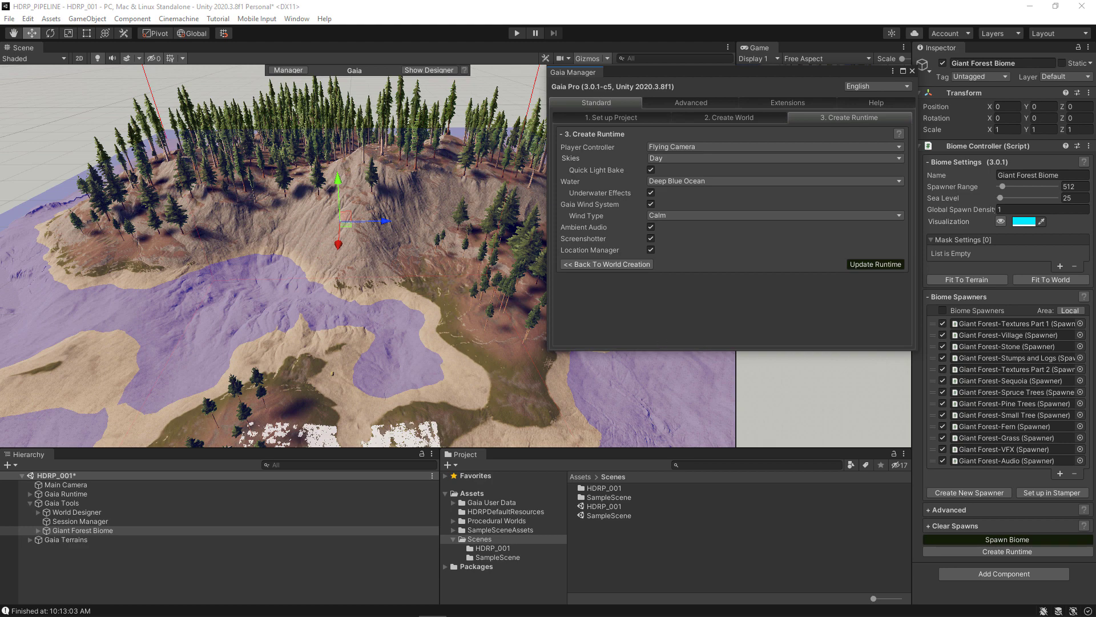
scroll(383, 378, up, 1)
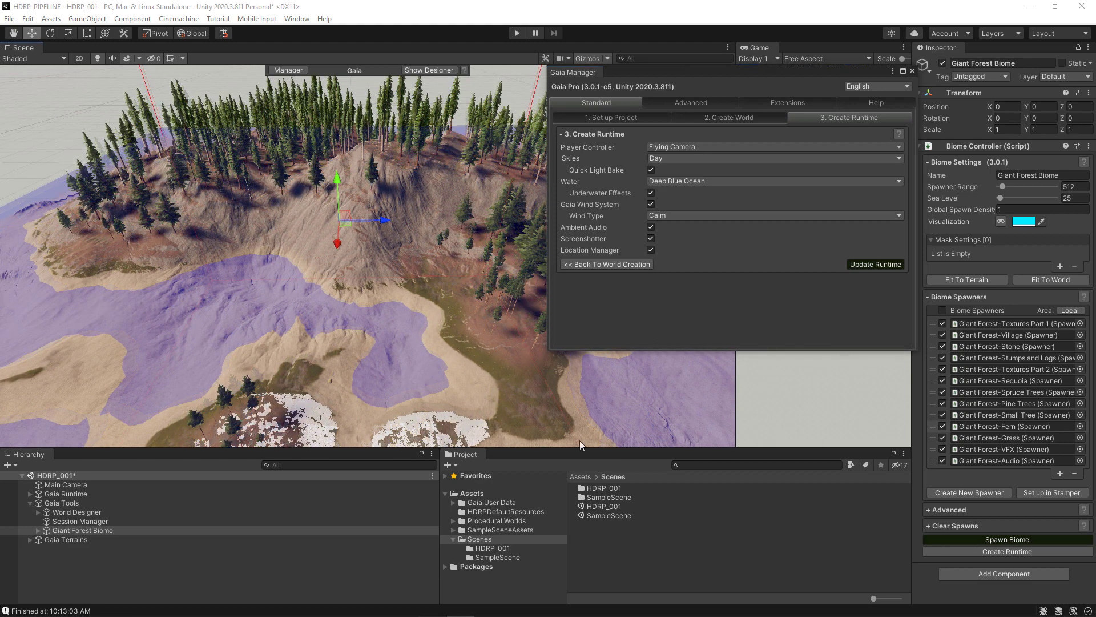
right_click(383, 378)
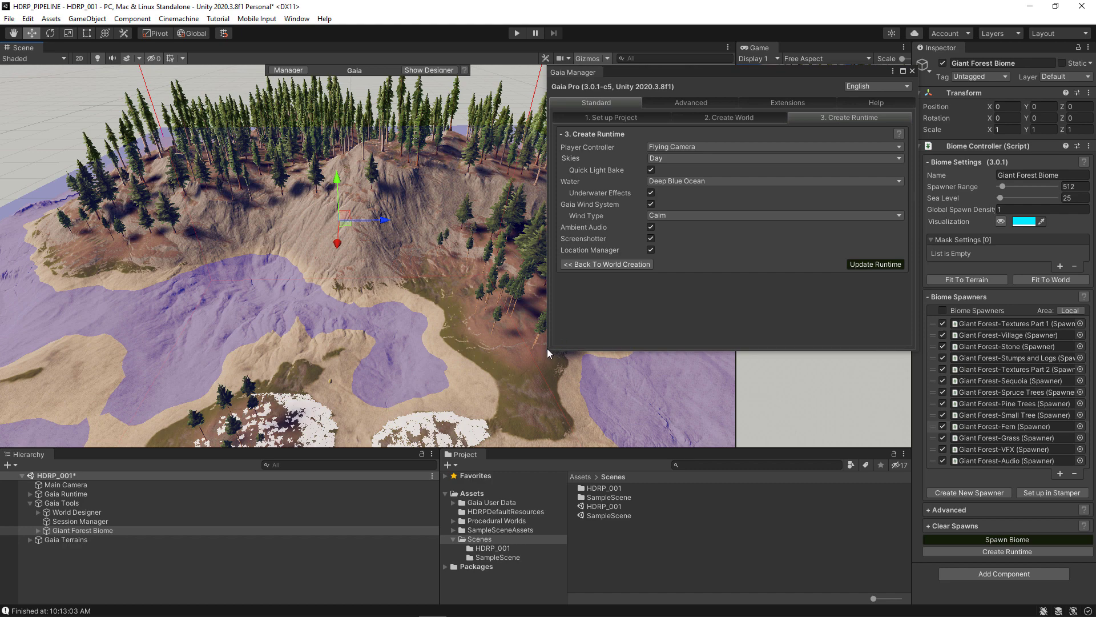
drag(547, 350, 171, 452)
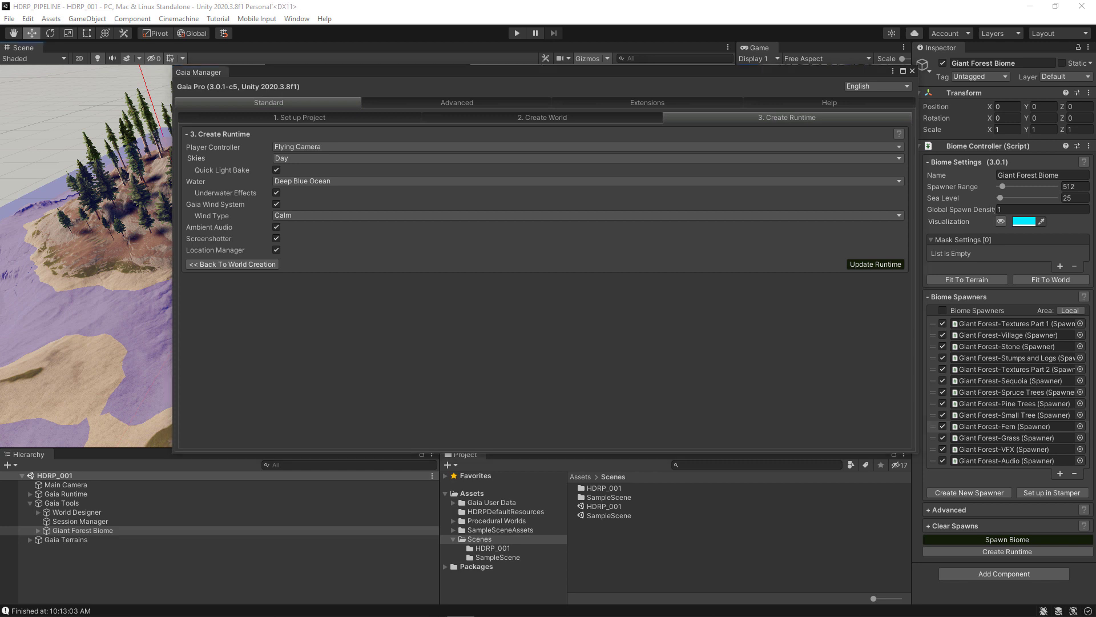
key(ctrl+s)
- Set the runtime player controller to Third Person and try Procedural Worlds Sky for the skies, dismissing the notice
click(343, 148)
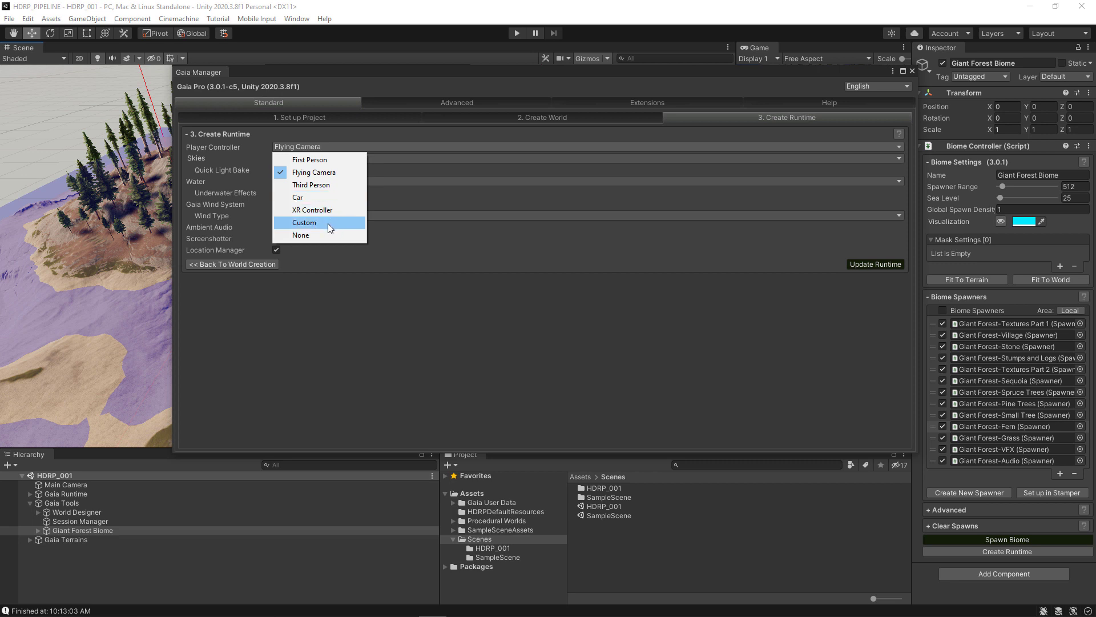
click(325, 185)
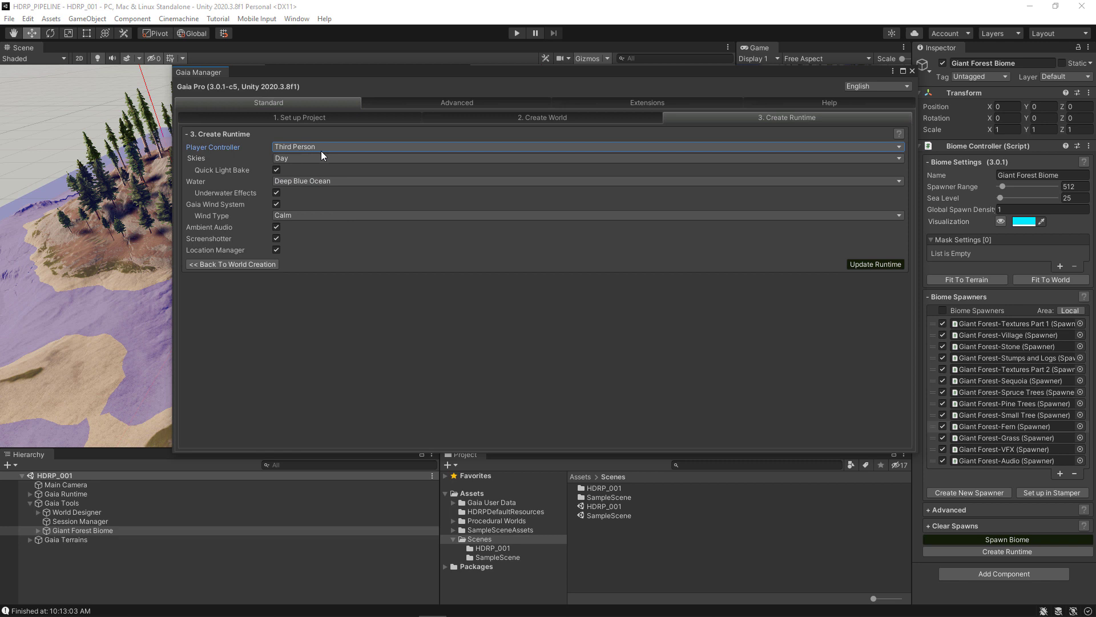
click(319, 159)
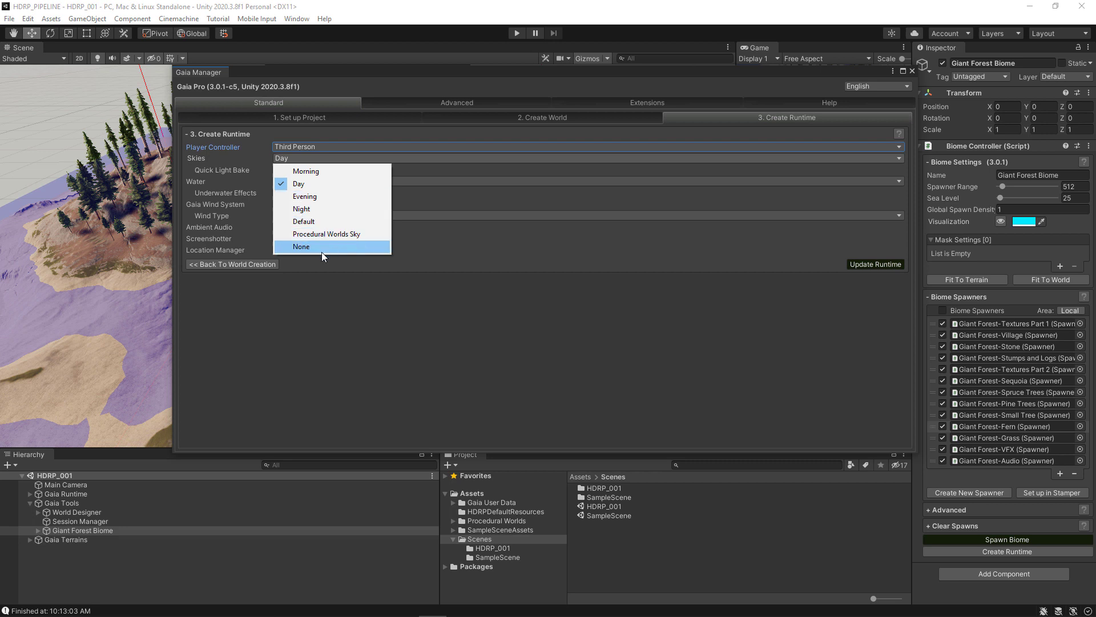
click(349, 236)
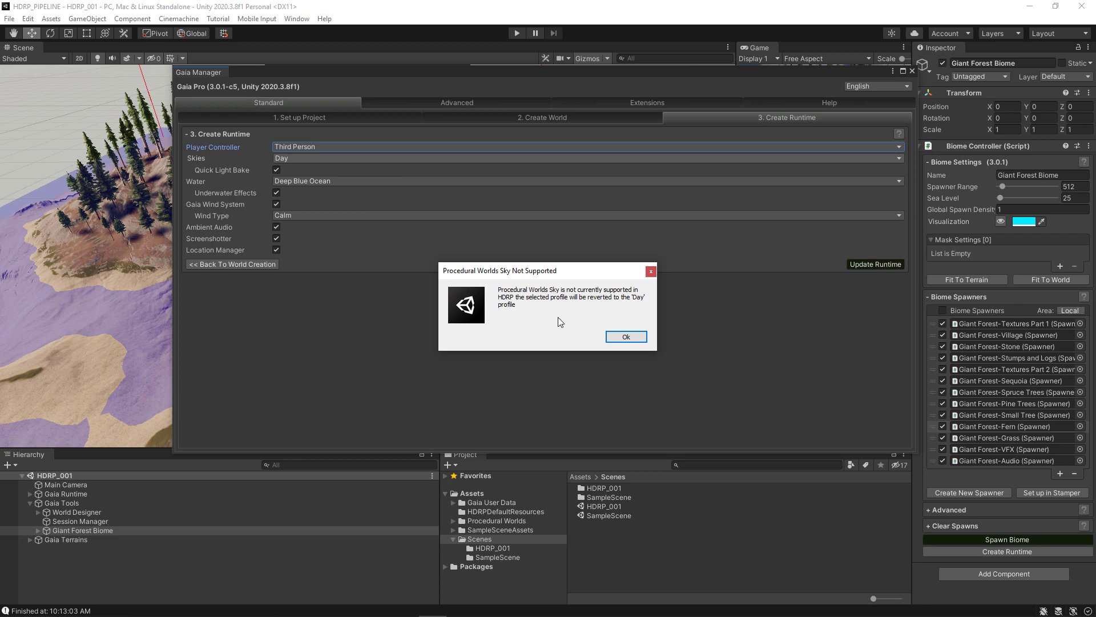
click(621, 339)
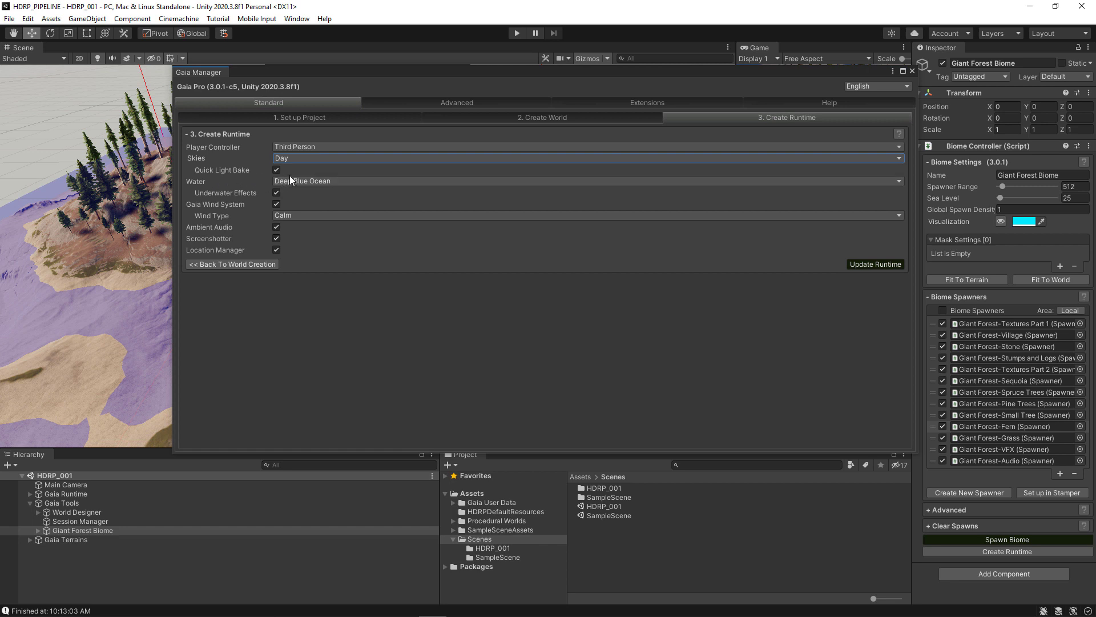
- Choose Deep Blue Ocean water and the Calm wind type, update the runtime, and accept adding the Gaia runtime components
click(360, 183)
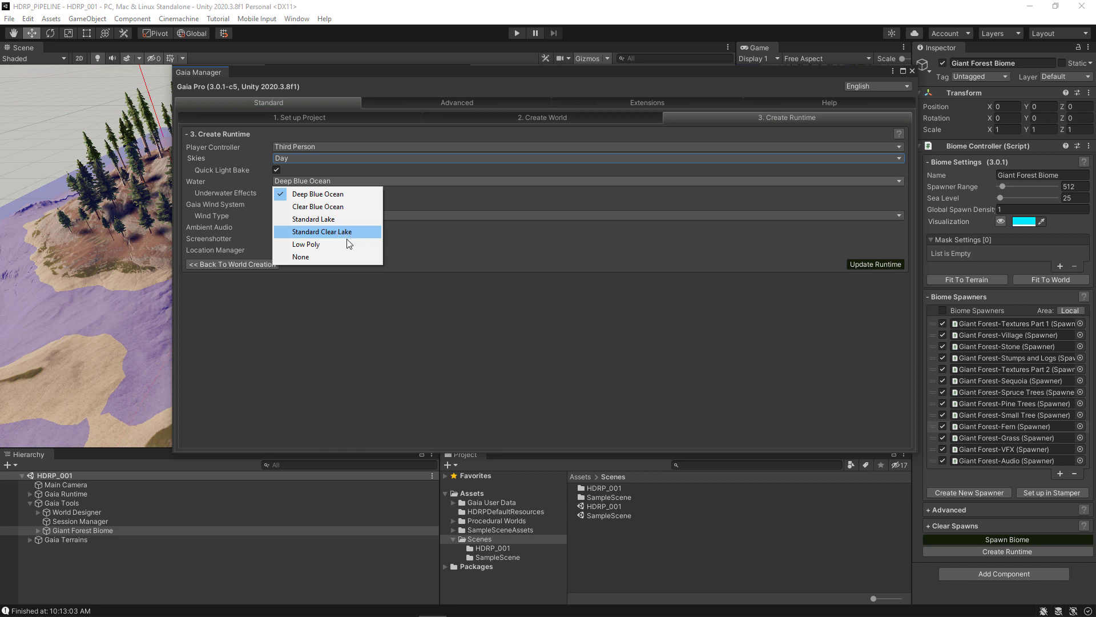
click(337, 194)
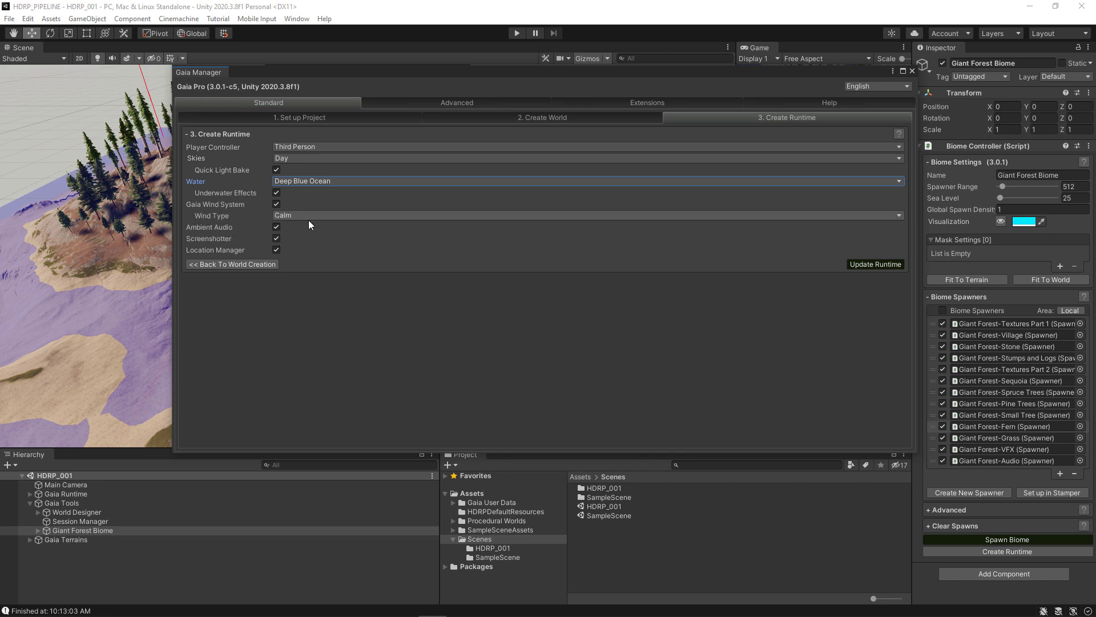
click(327, 215)
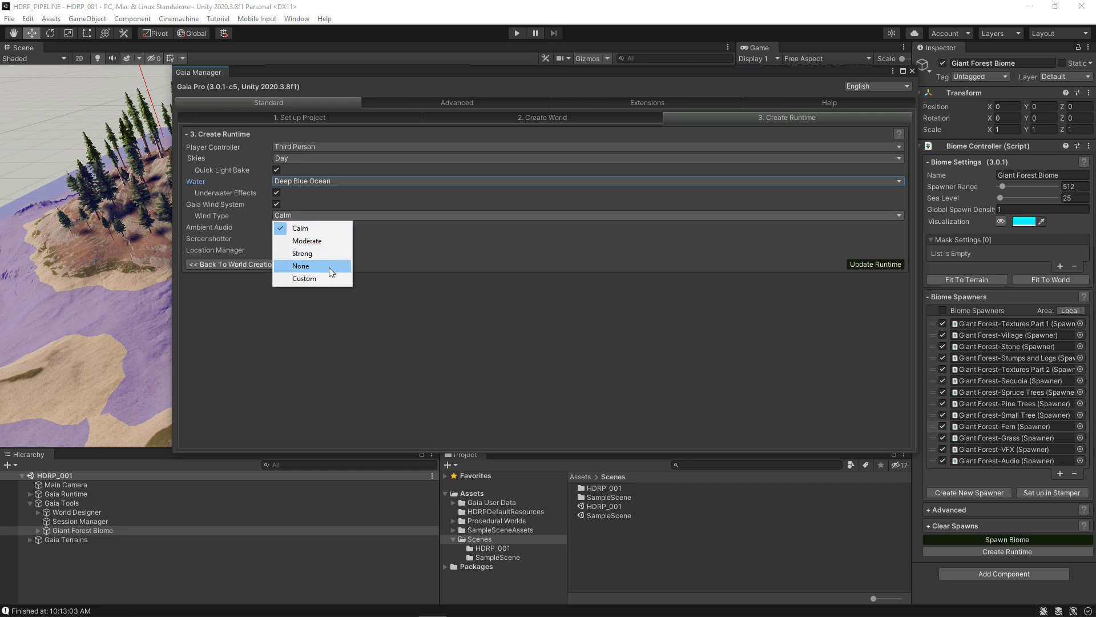
click(299, 227)
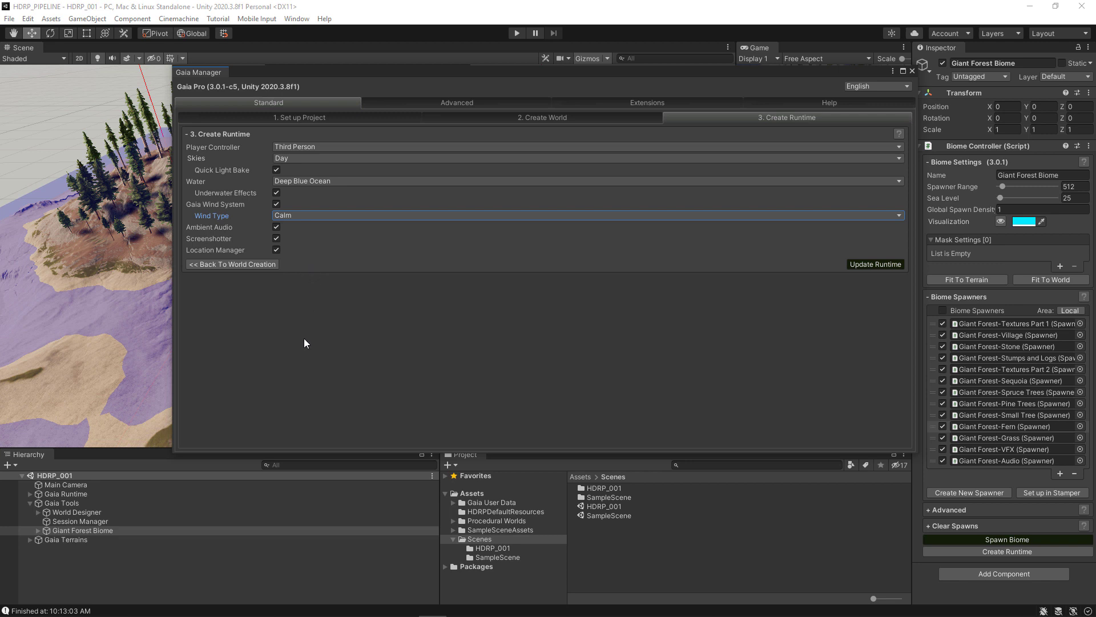
click(866, 265)
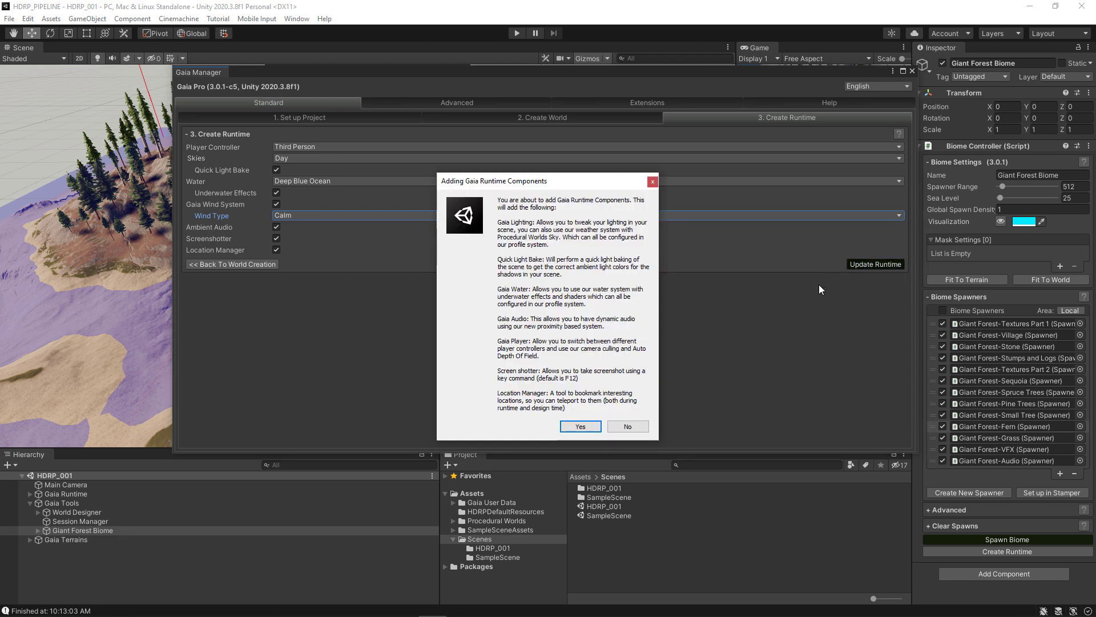
click(581, 427)
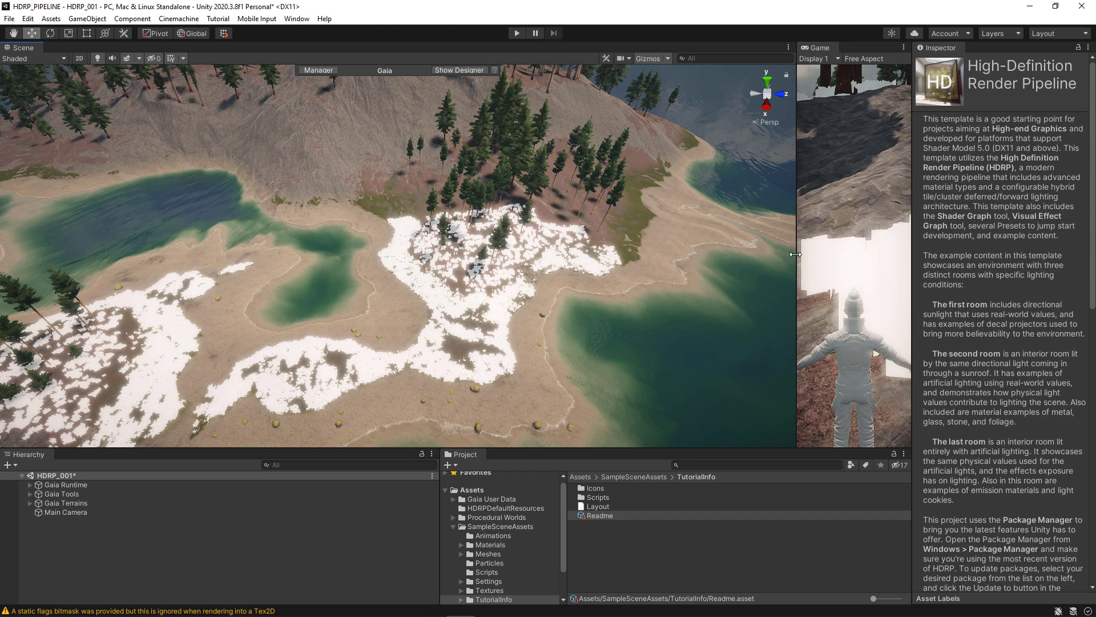
- Widen the Game view, play the scene, and walk the third-person character down the slope toward the forest while looking around
drag(795, 254, 250, 290)
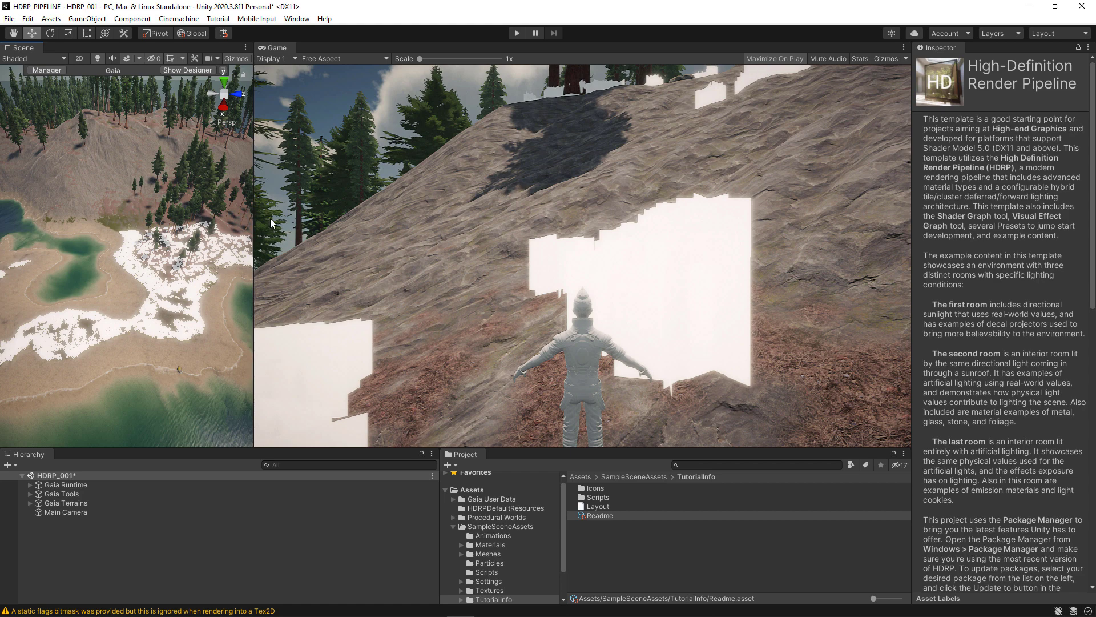
click(517, 33)
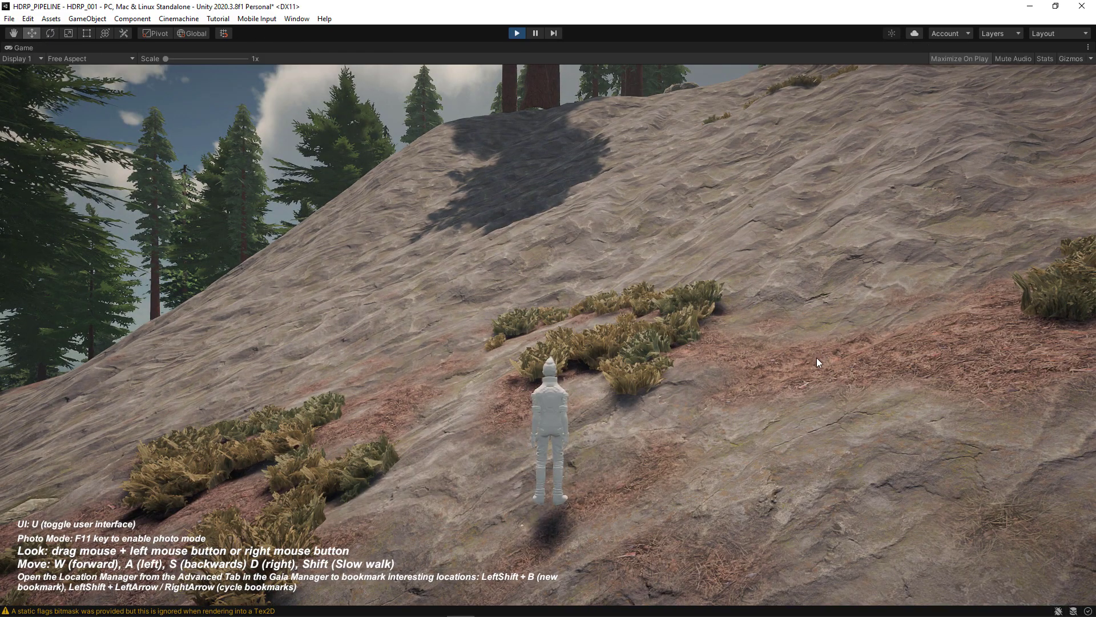
drag(807, 362, 633, 403)
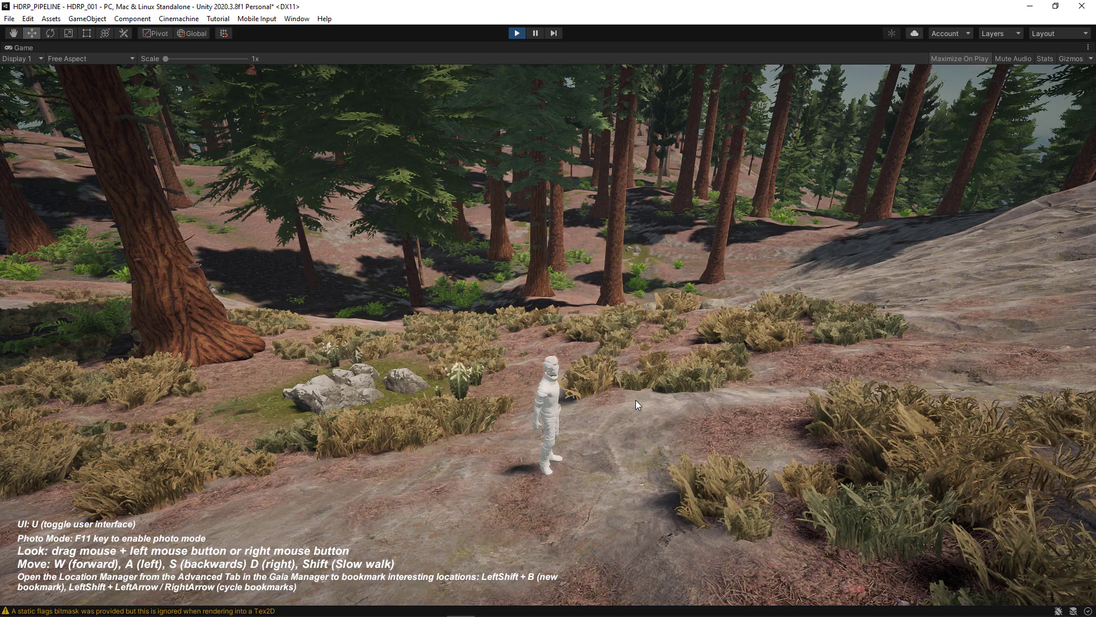
key(w)
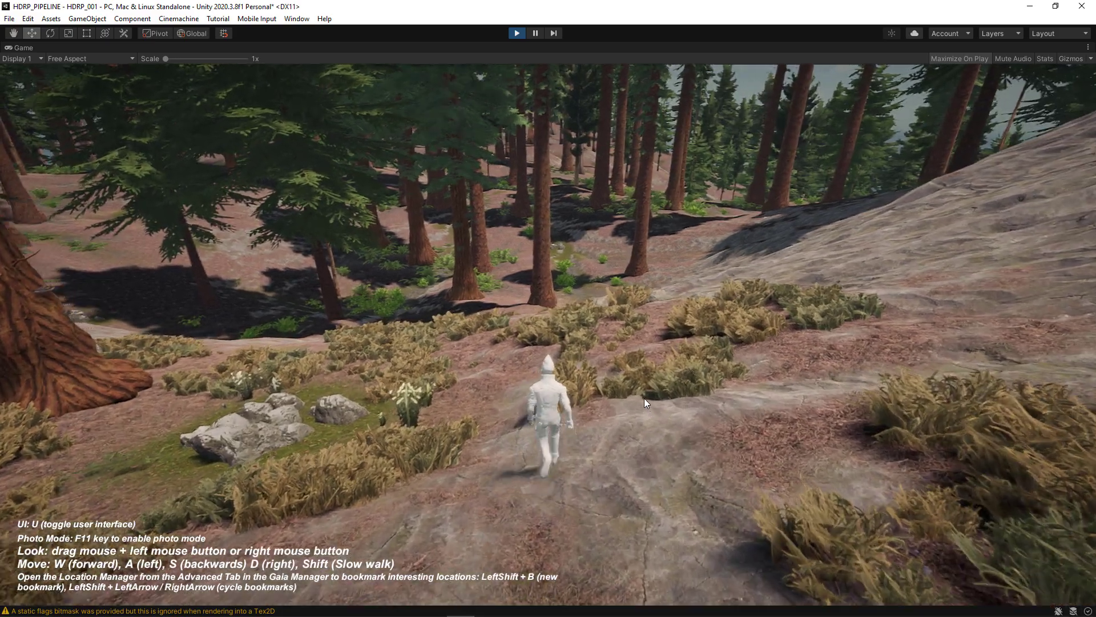
key(w)
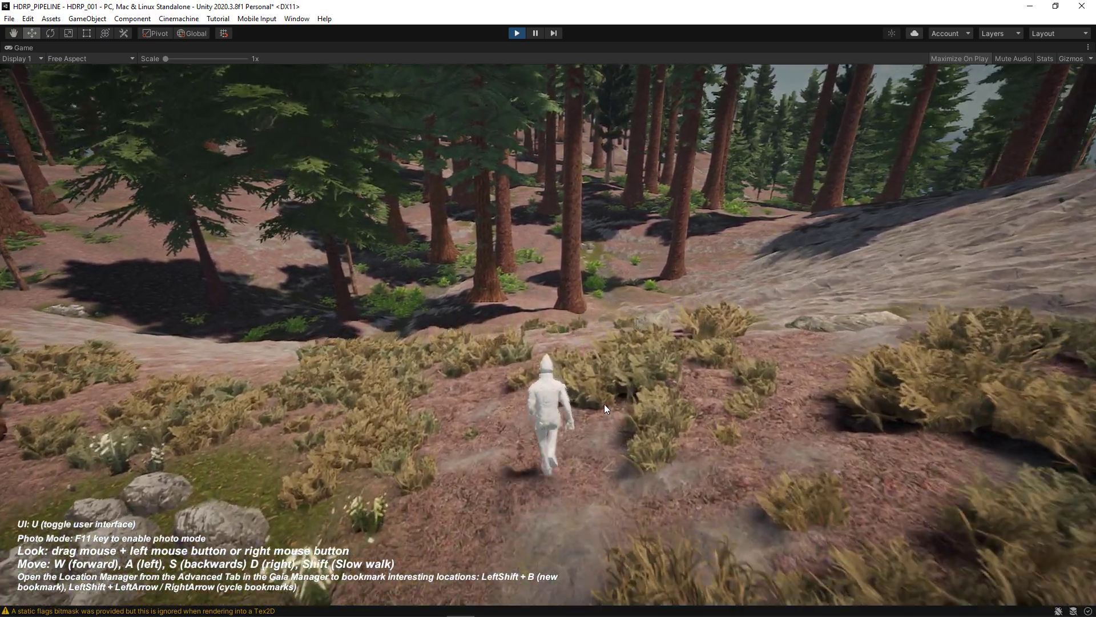
key(w)
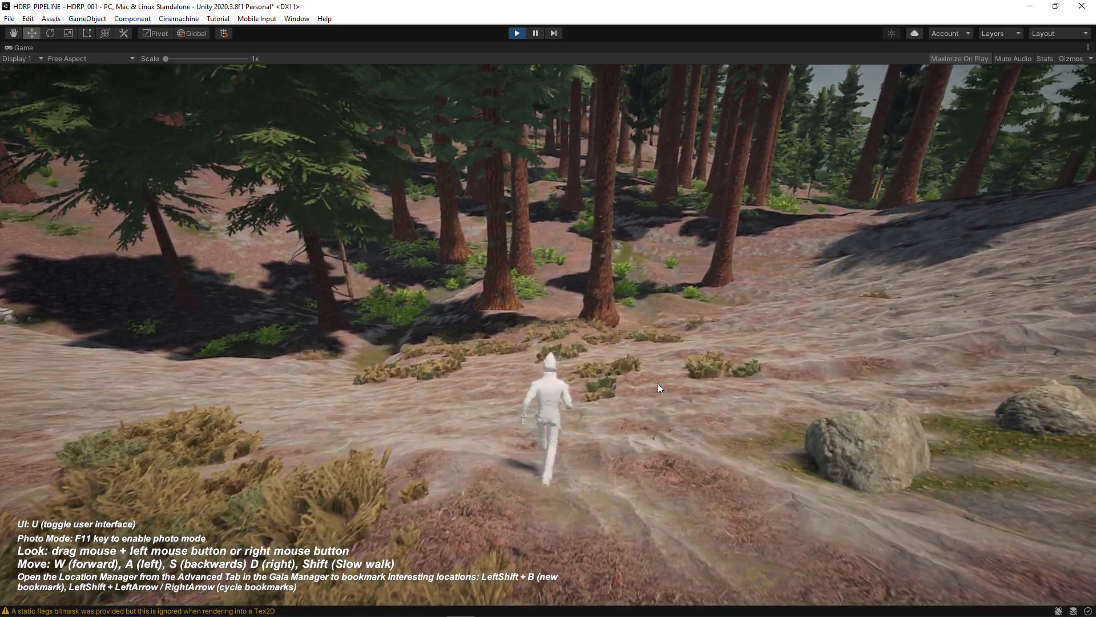
key(w)
drag(654, 383, 645, 300)
key(w)
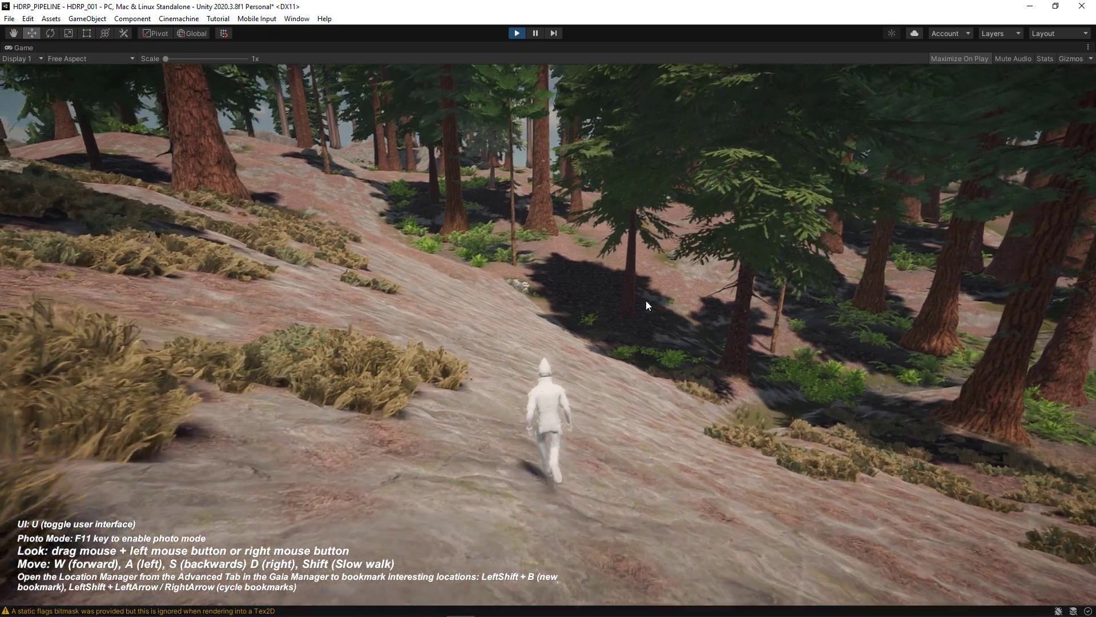